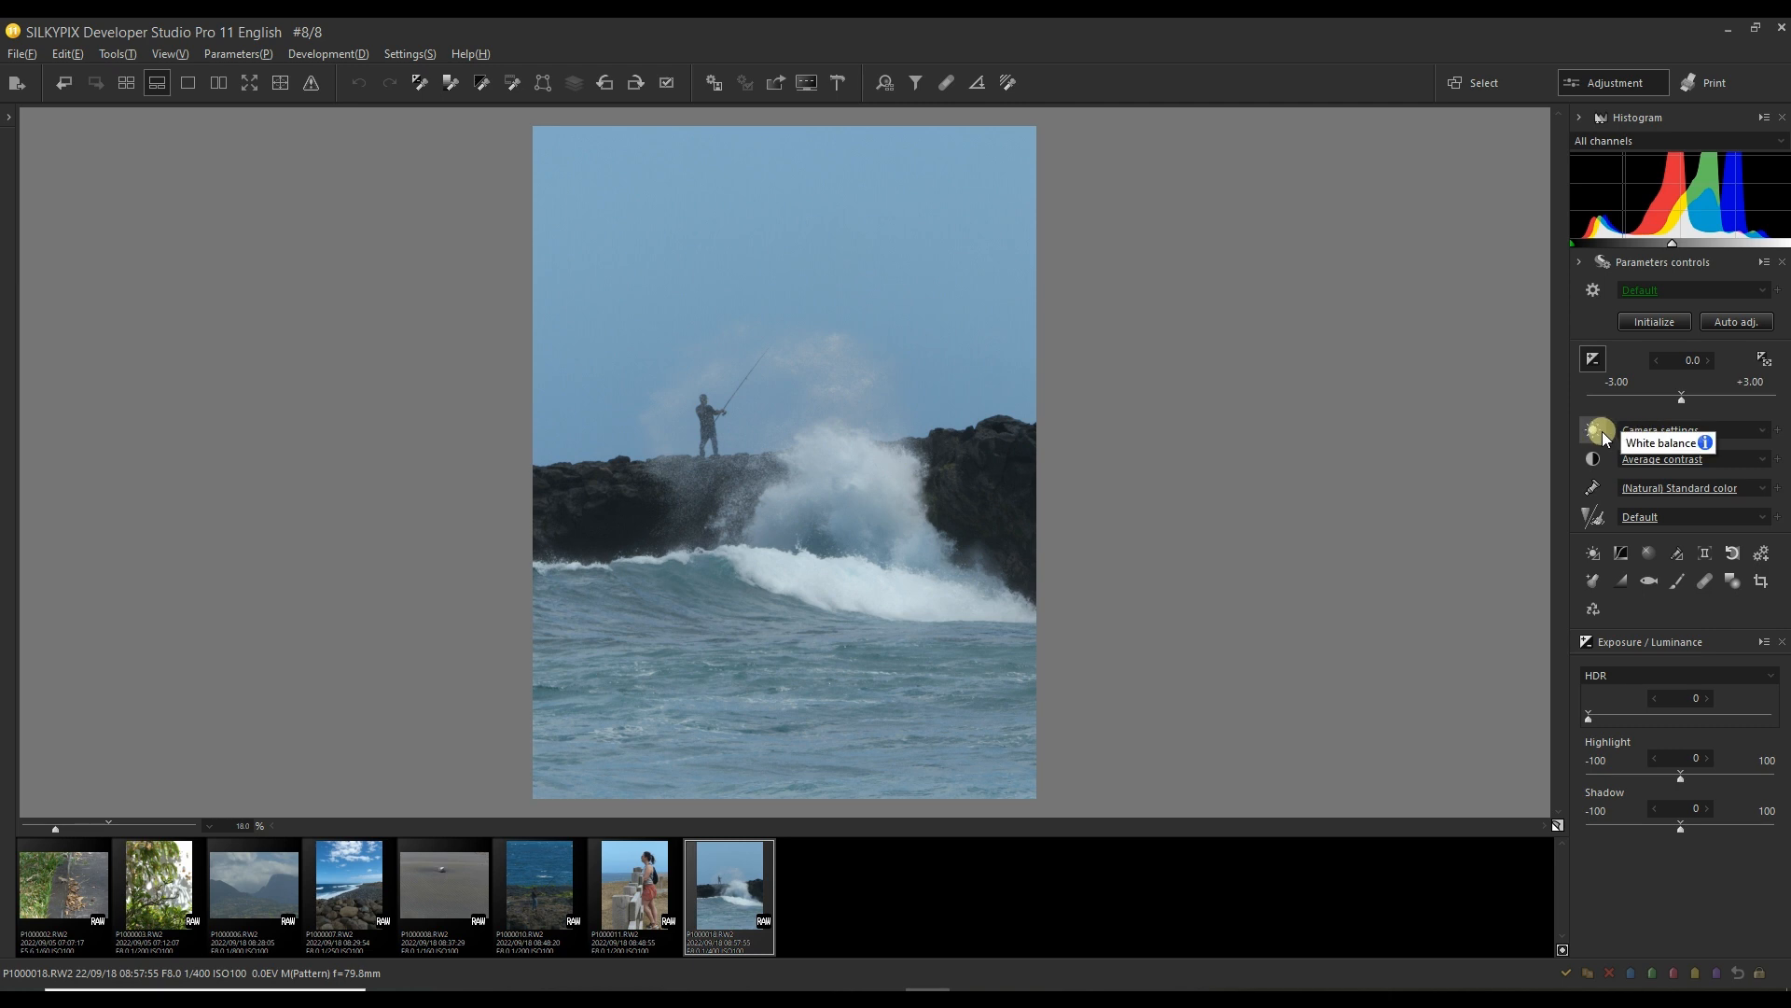
Set the photo's white balance to Auto (Absolute).
left_click(1649, 429)
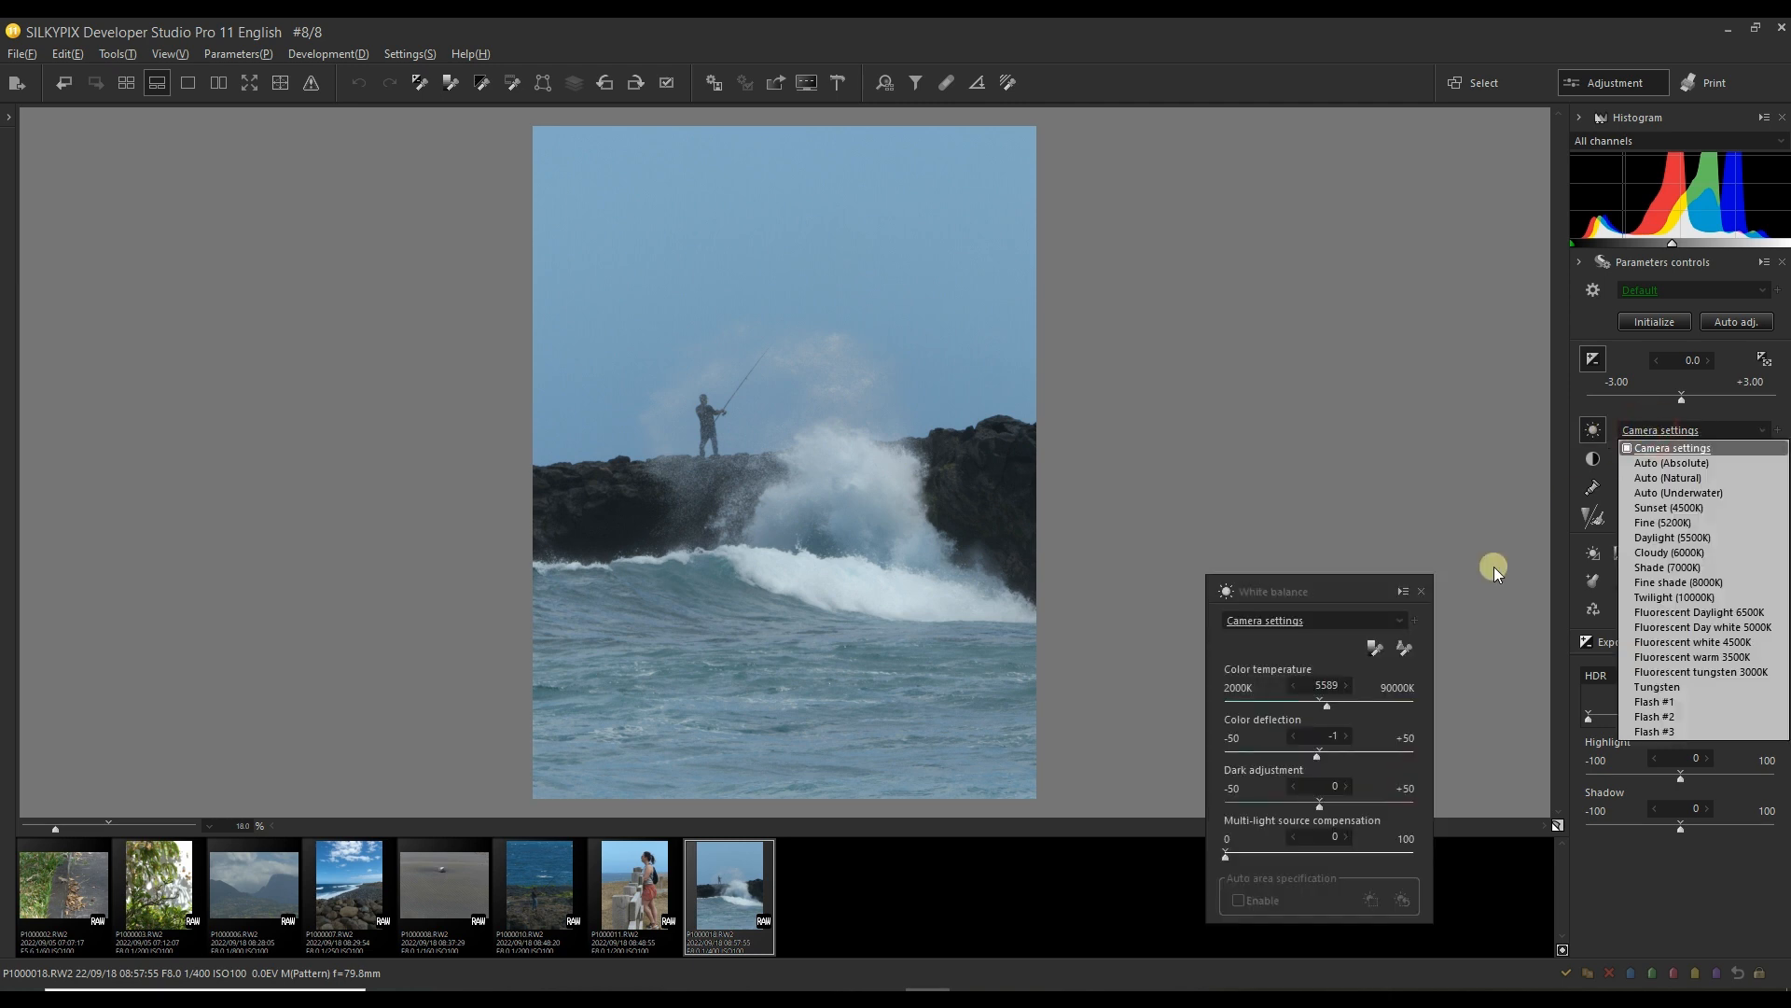
left_click(1297, 619)
left_click(1279, 634)
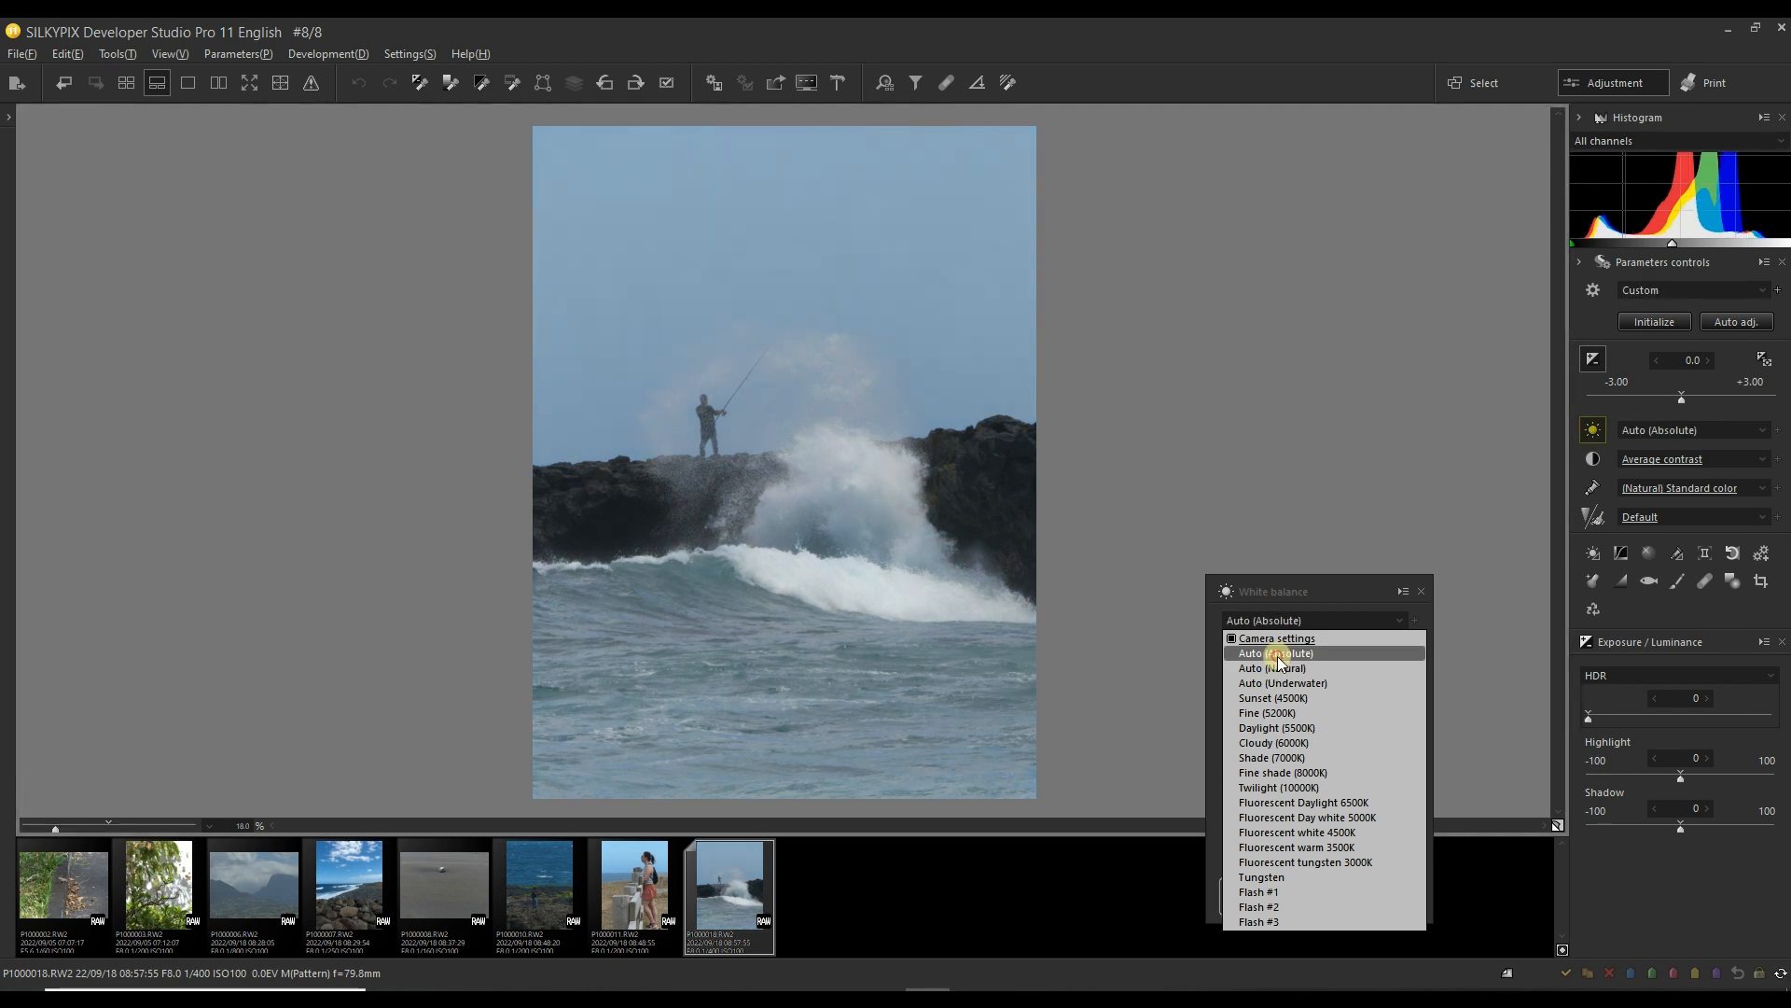
left_click(1278, 655)
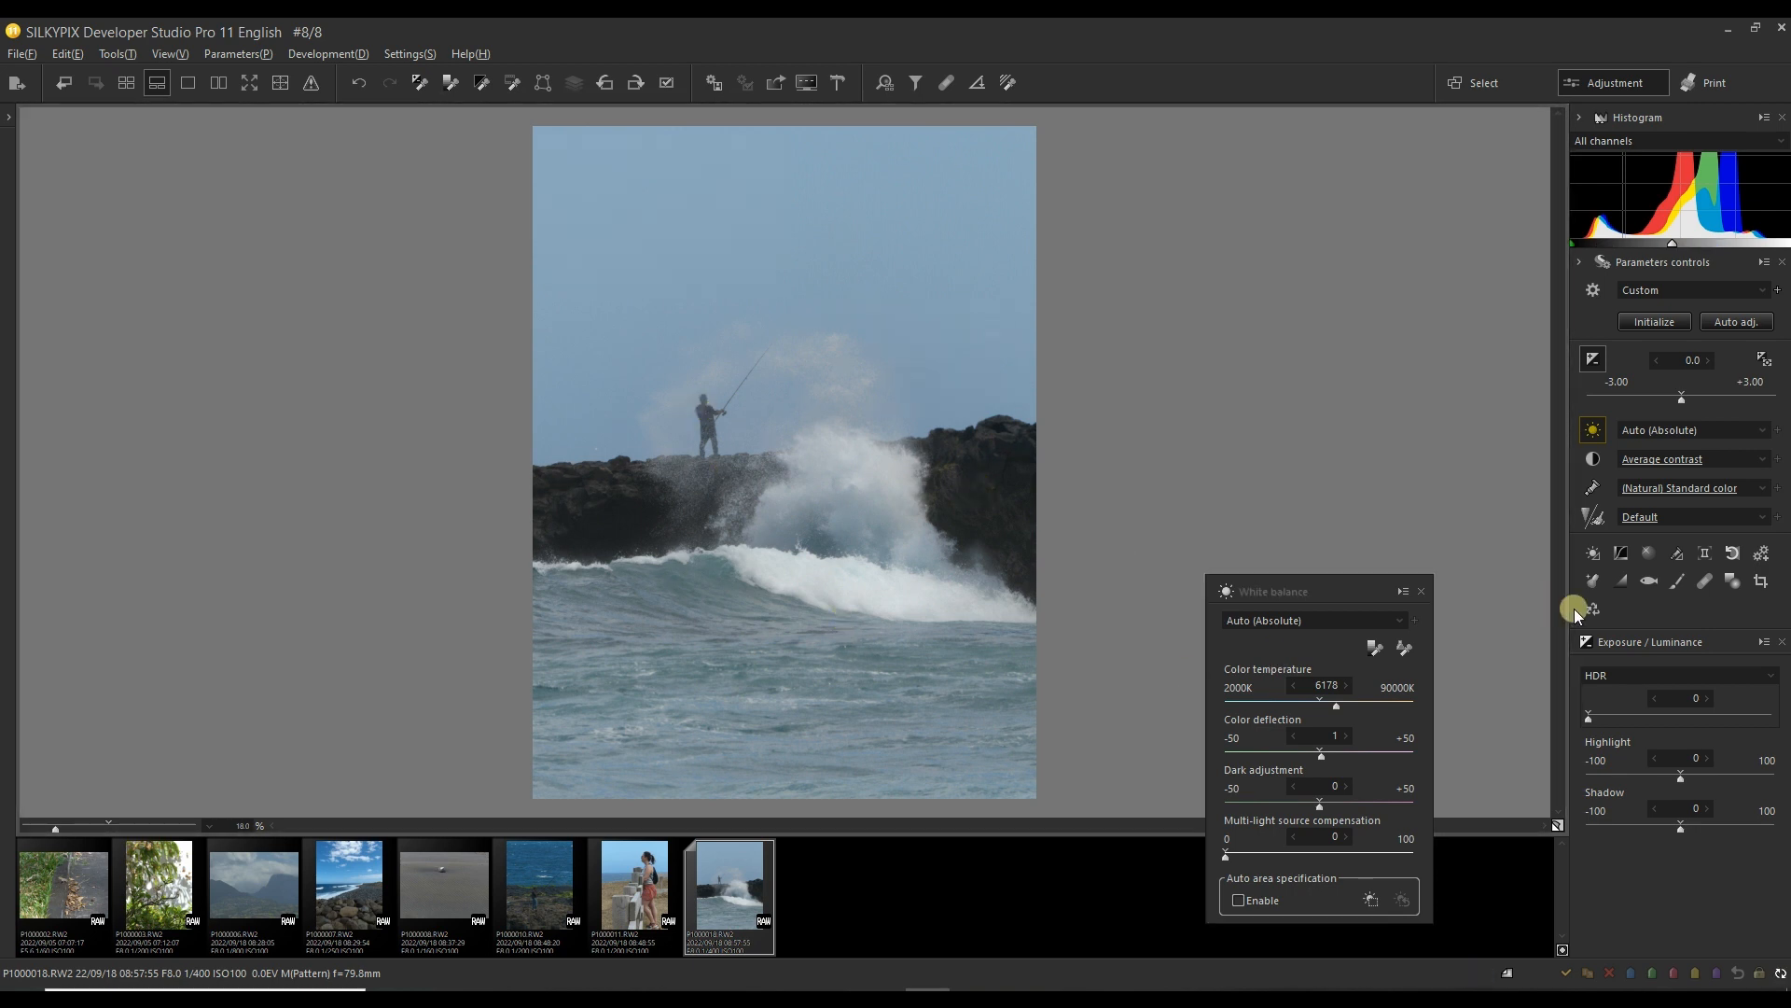
left_click(1420, 595)
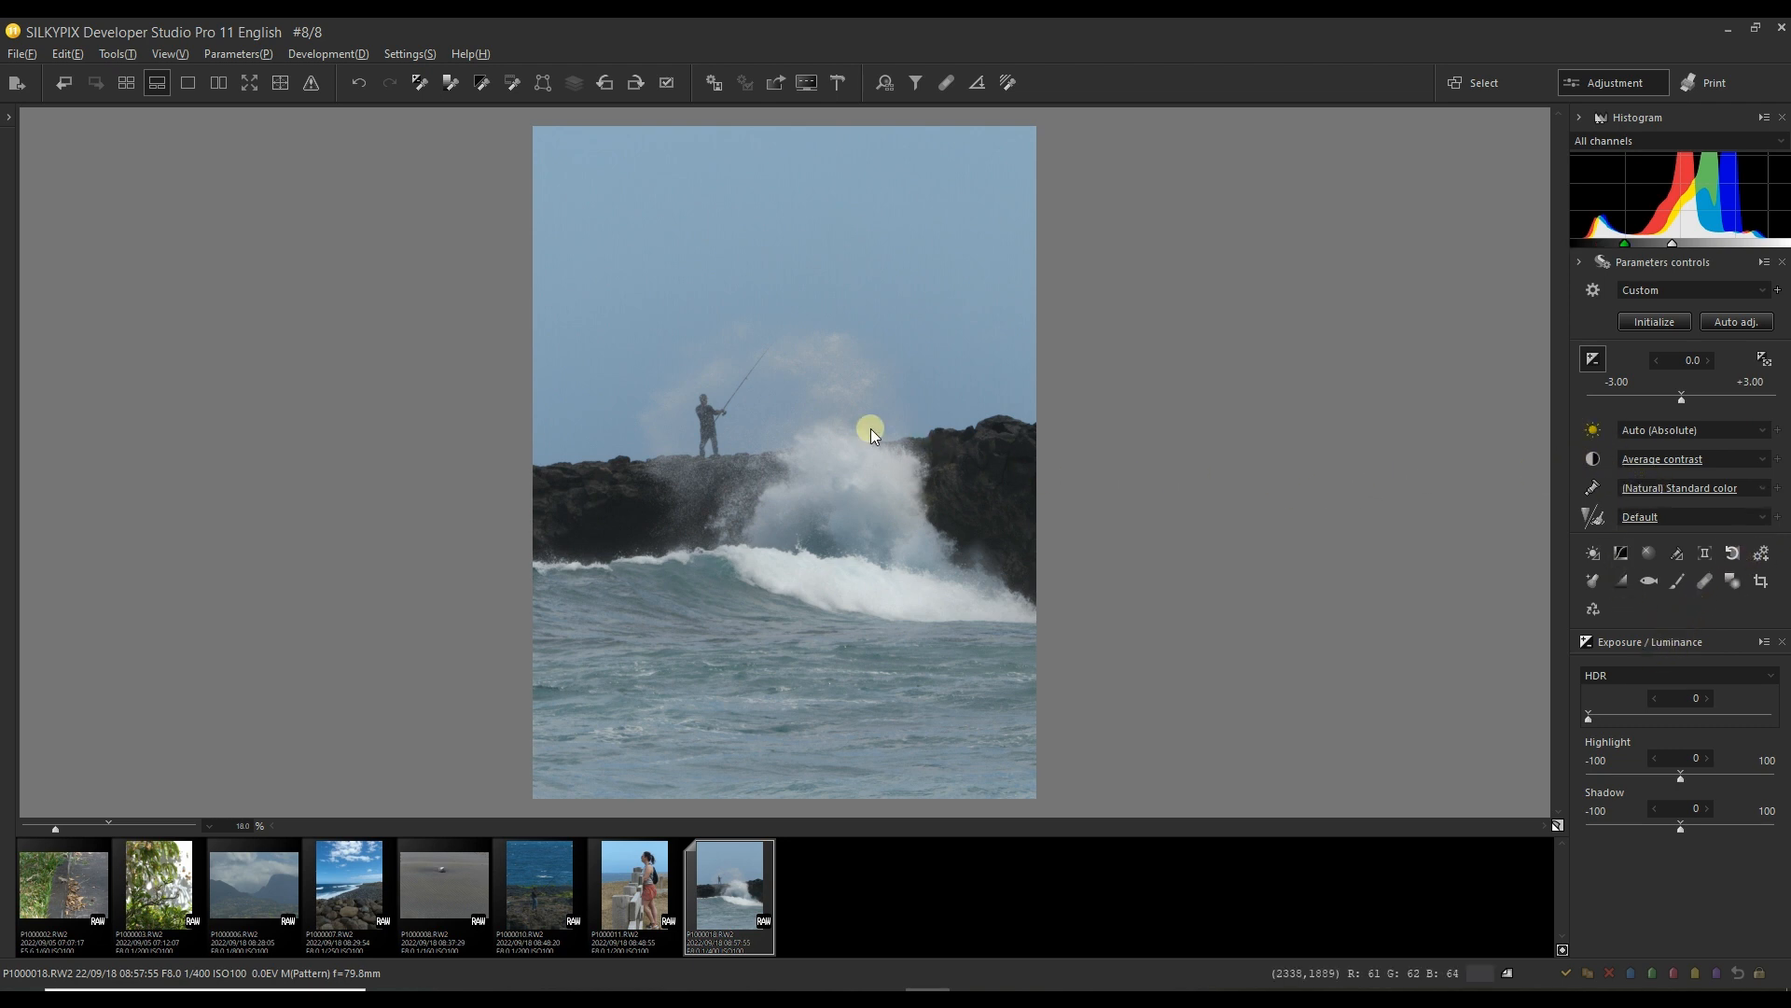
Examine the fisherman, the spray around him and the rocks at 100% magnification.
left_click(713, 413)
left_click_drag(600, 452, 803, 132)
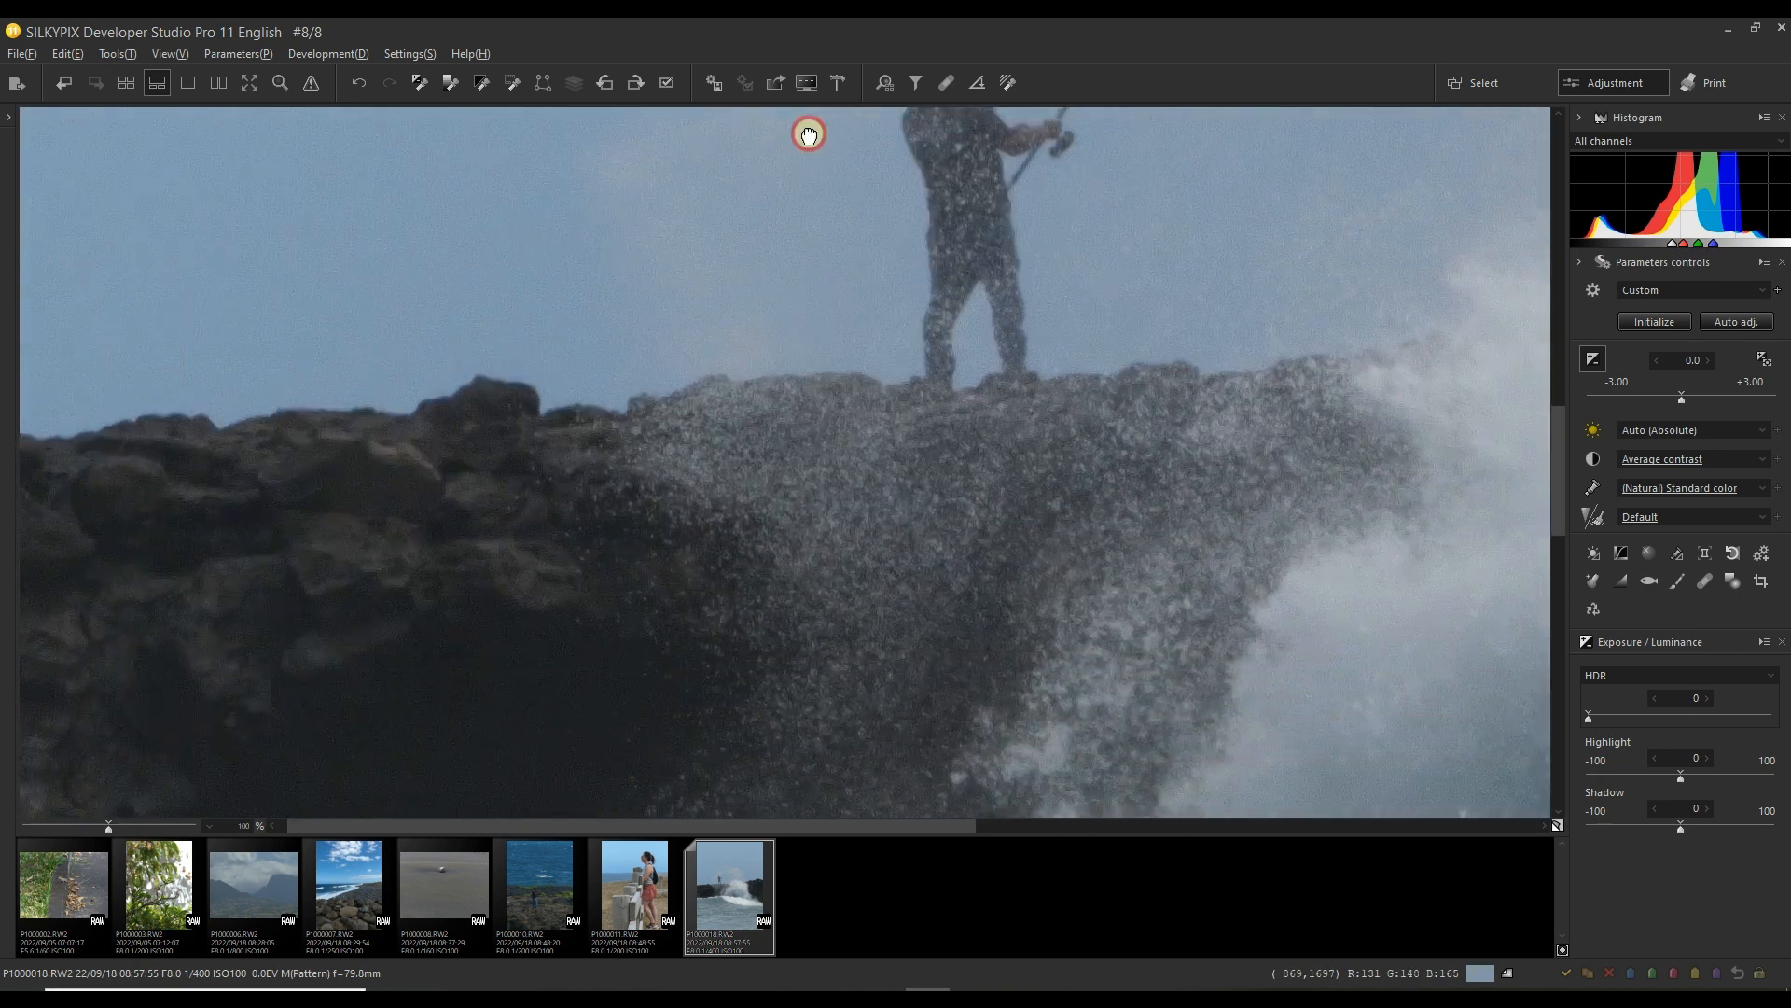
left_click_drag(525, 315, 508, 544)
left_click_drag(840, 507, 712, 539)
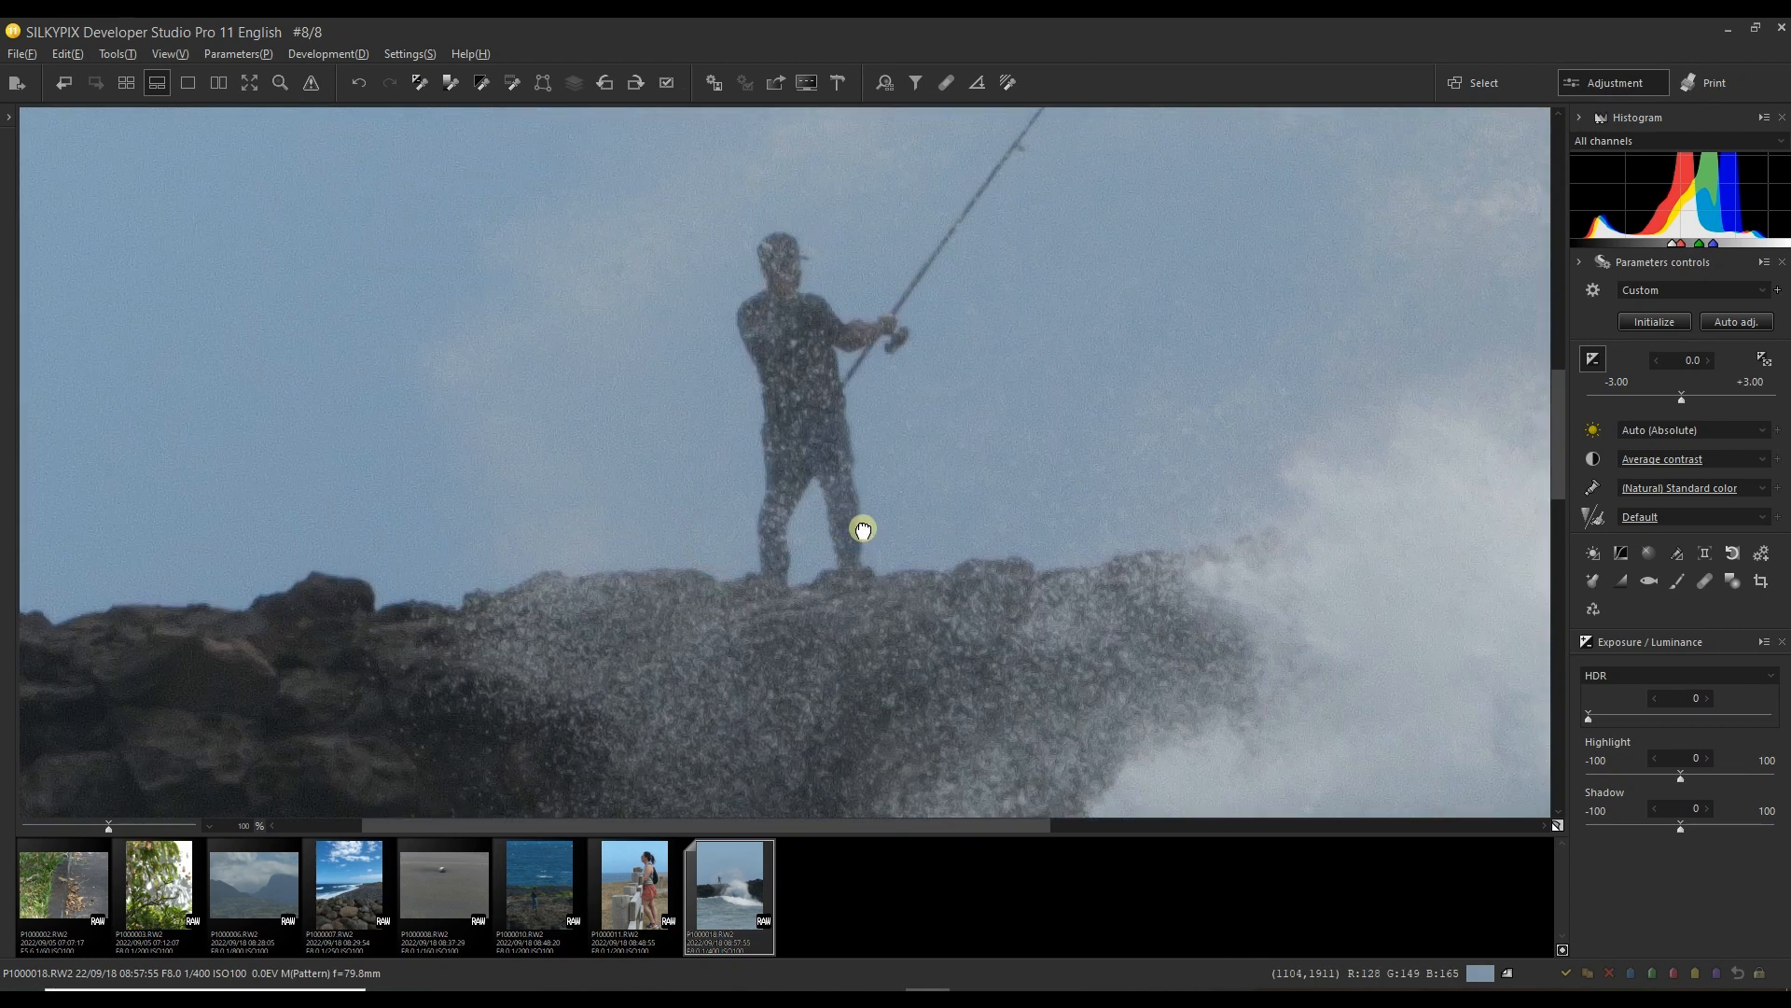
left_click_drag(860, 523, 733, 551)
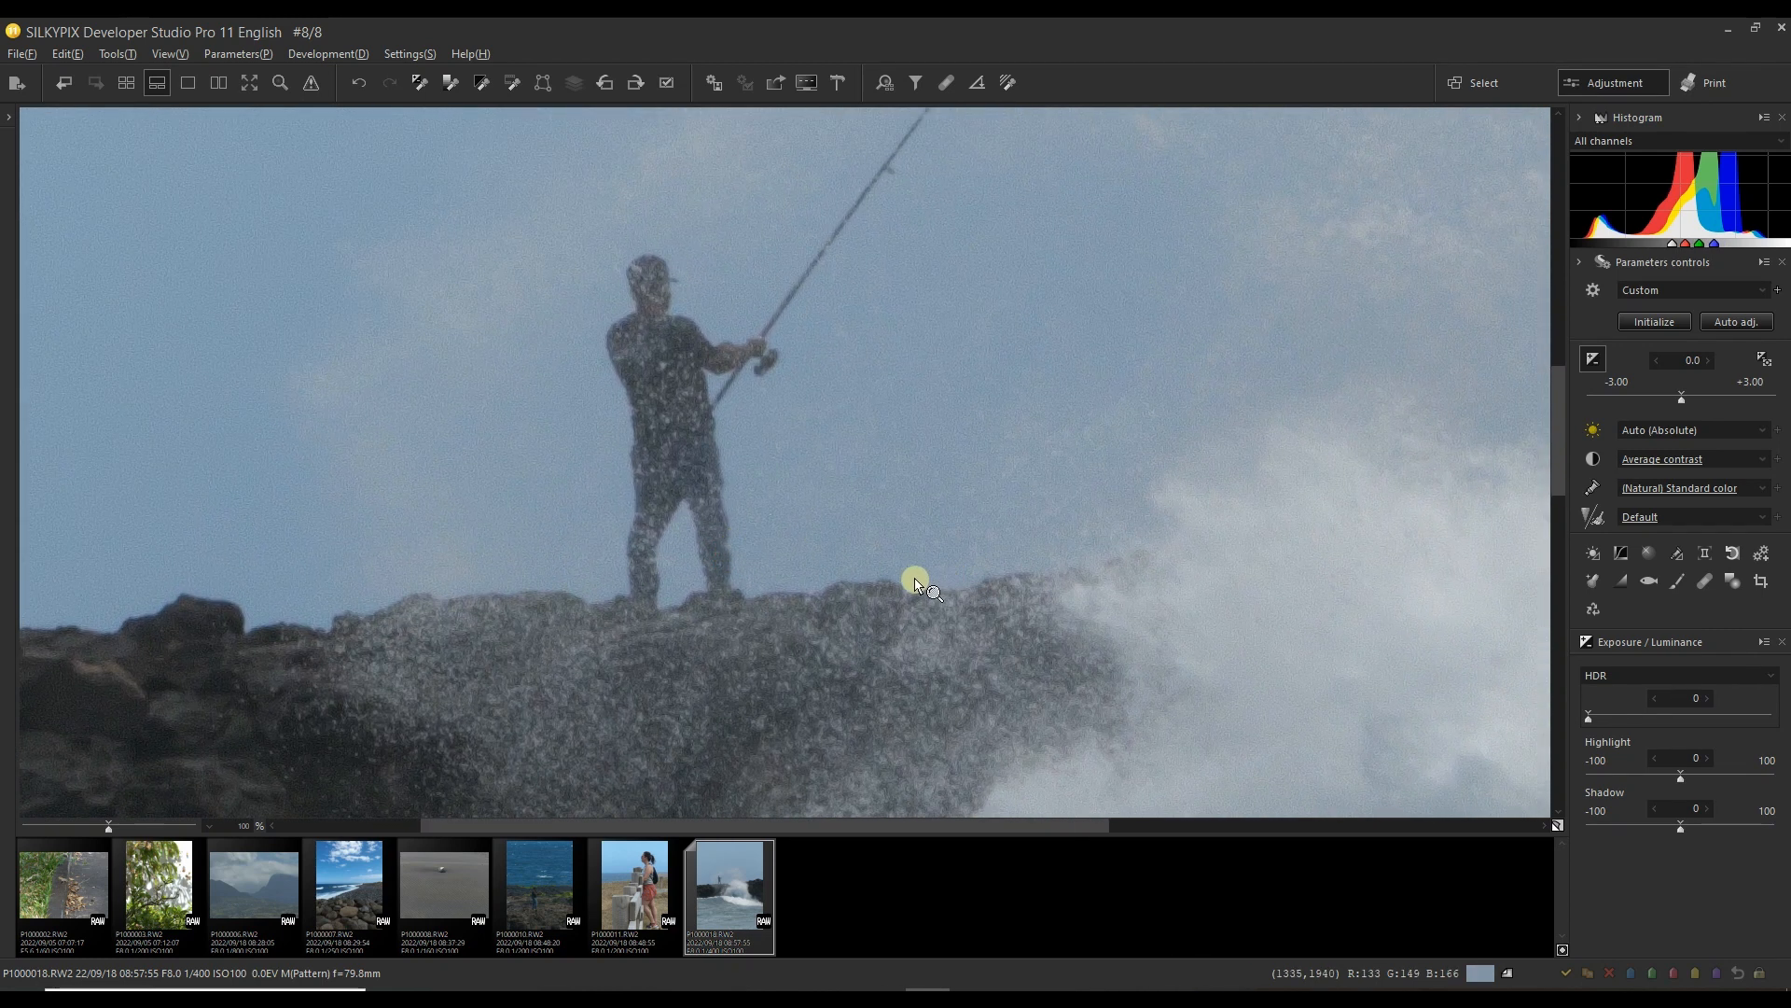
mouse_move(833, 590)
left_mouse_down()
mouse_move(743, 355)
mouse_move(815, 599)
left_mouse_up()
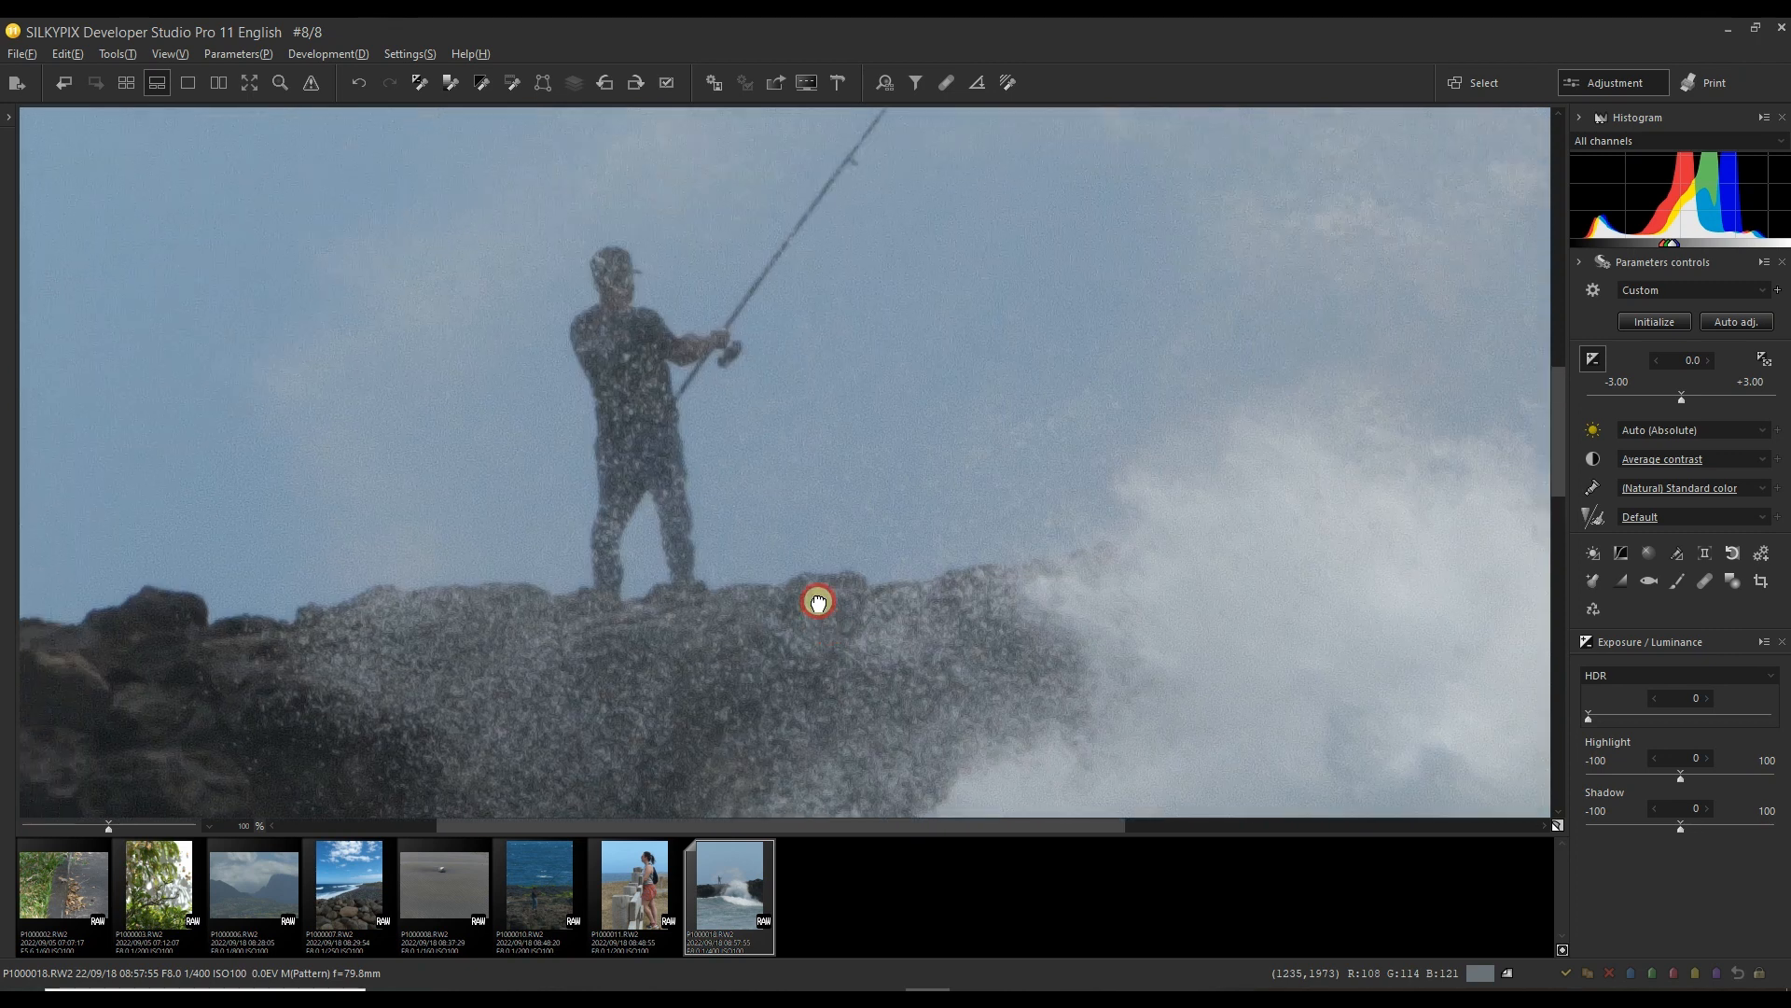
left_click(829, 547)
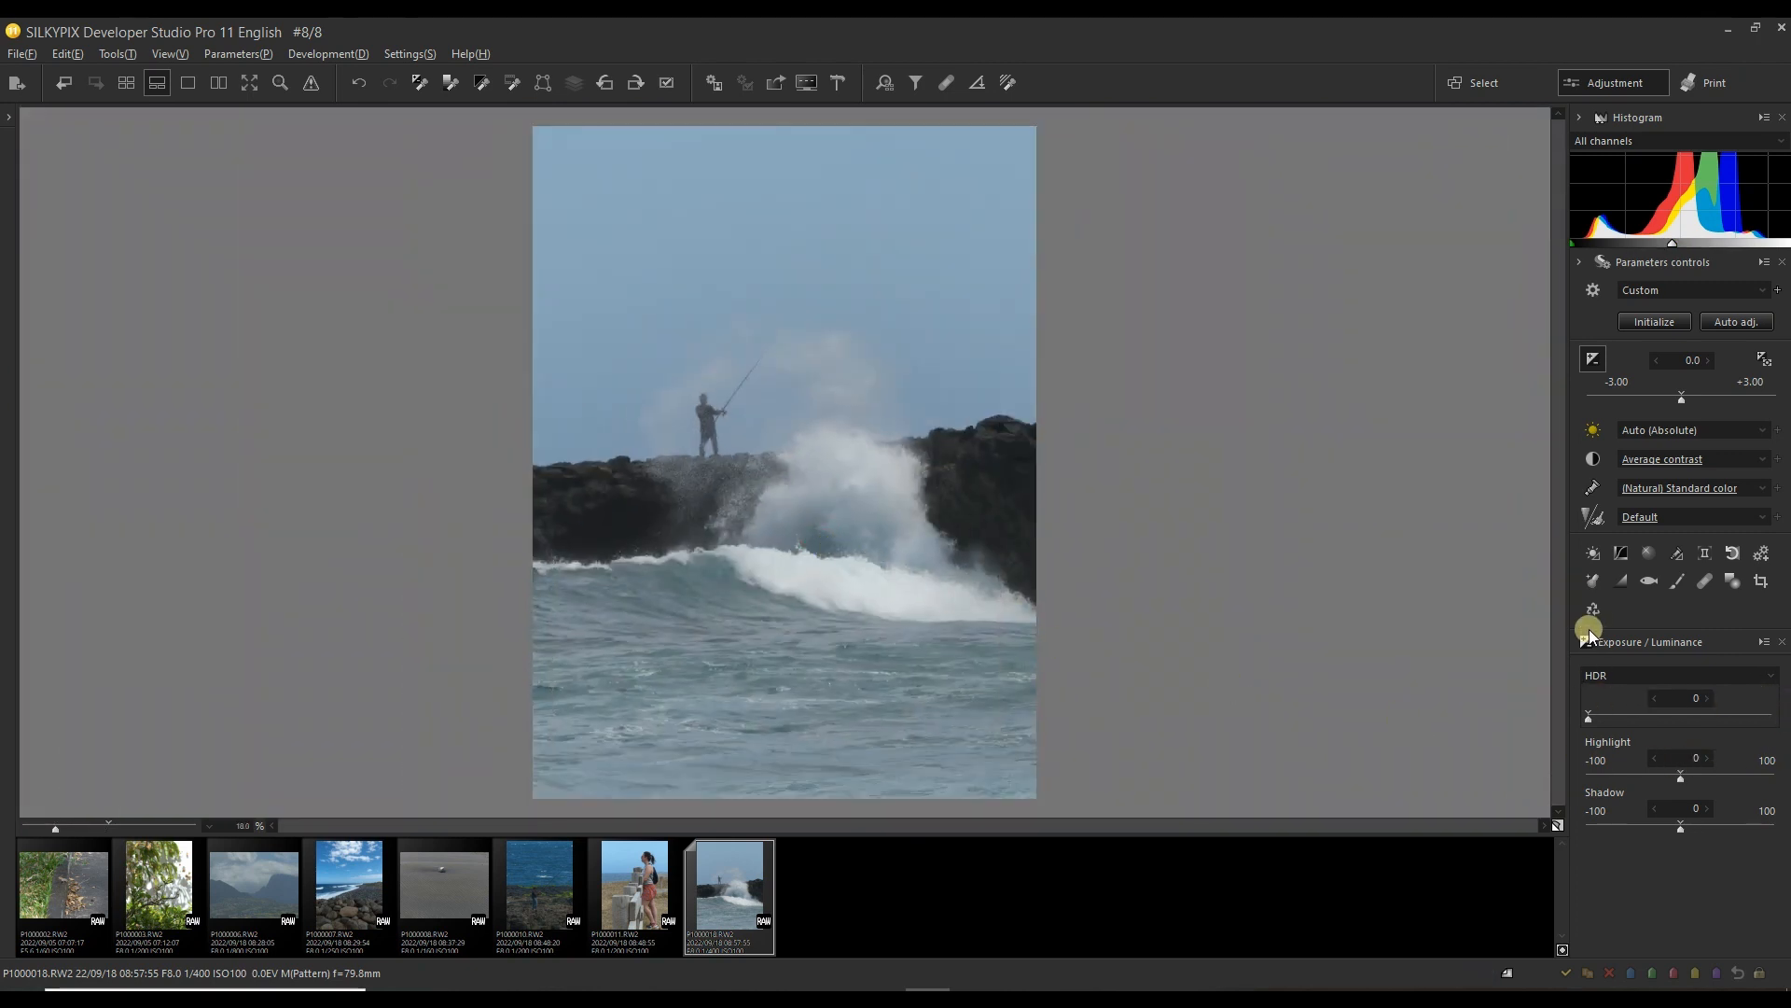
Adjust the tone curve's end levels, raising the black input level to 4 and pulling the white point slightly inward.
left_click(1621, 553)
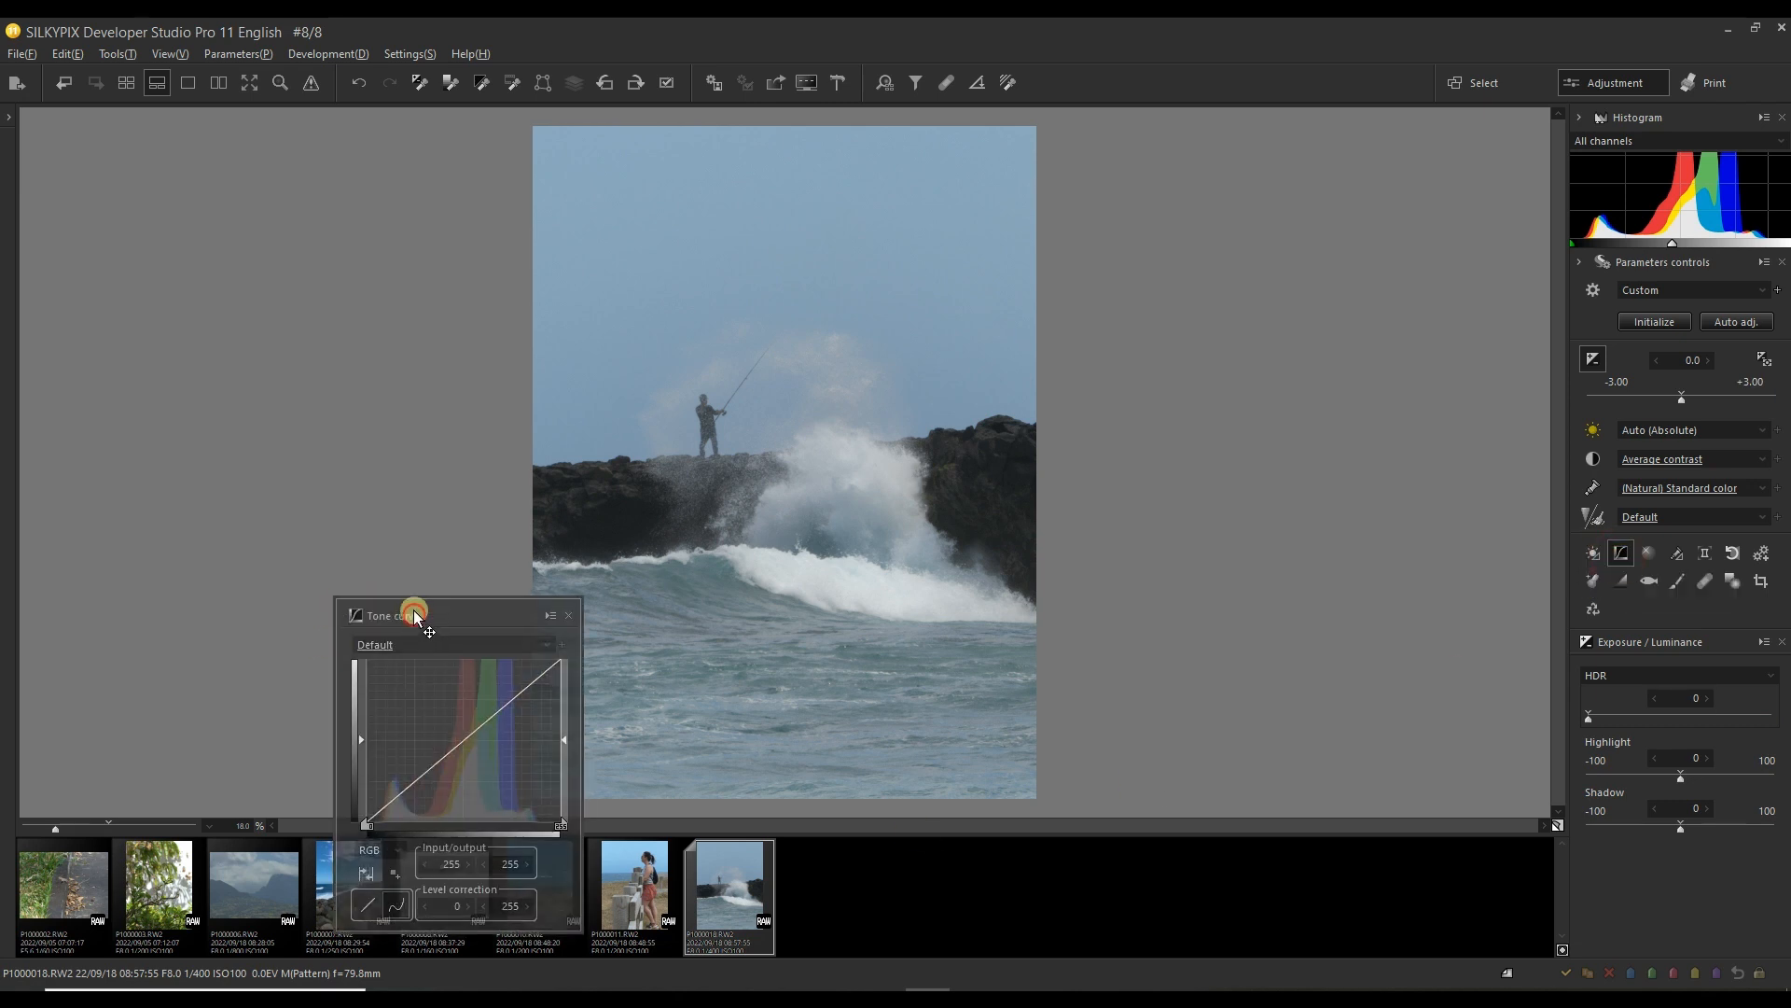
left_click_drag(412, 616, 362, 364)
left_click_drag(315, 512, 319, 515)
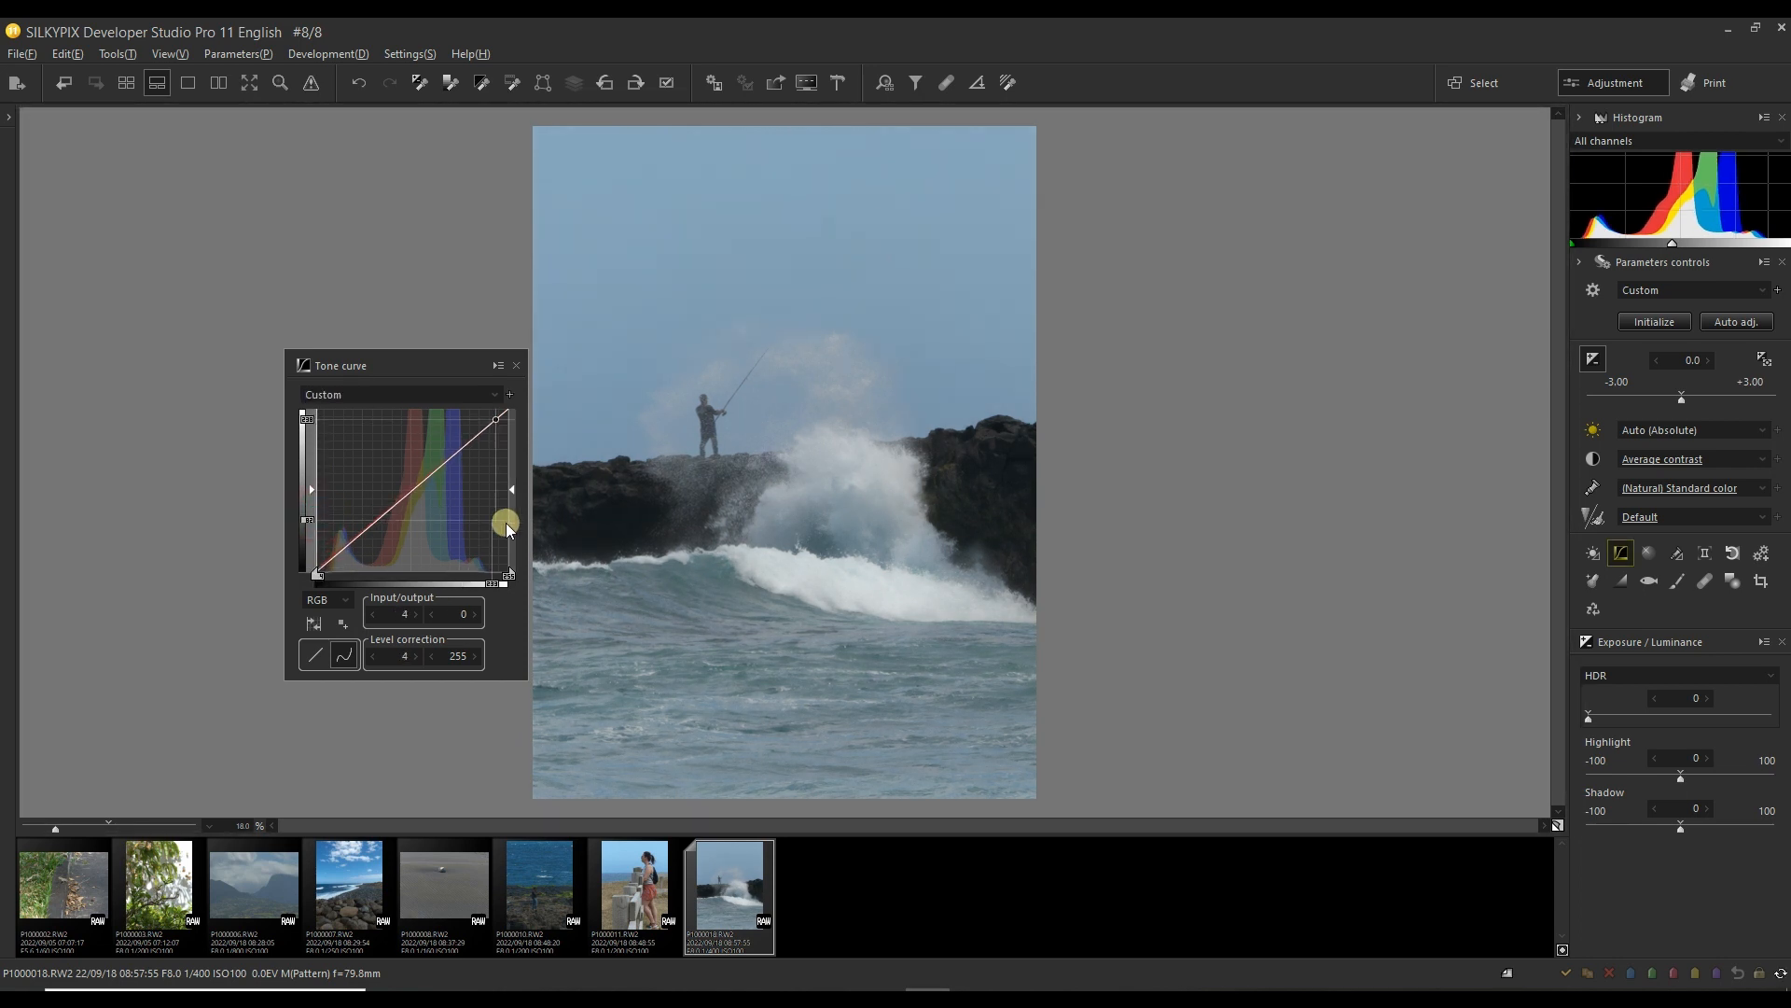
left_click_drag(508, 526, 503, 527)
left_click(516, 365)
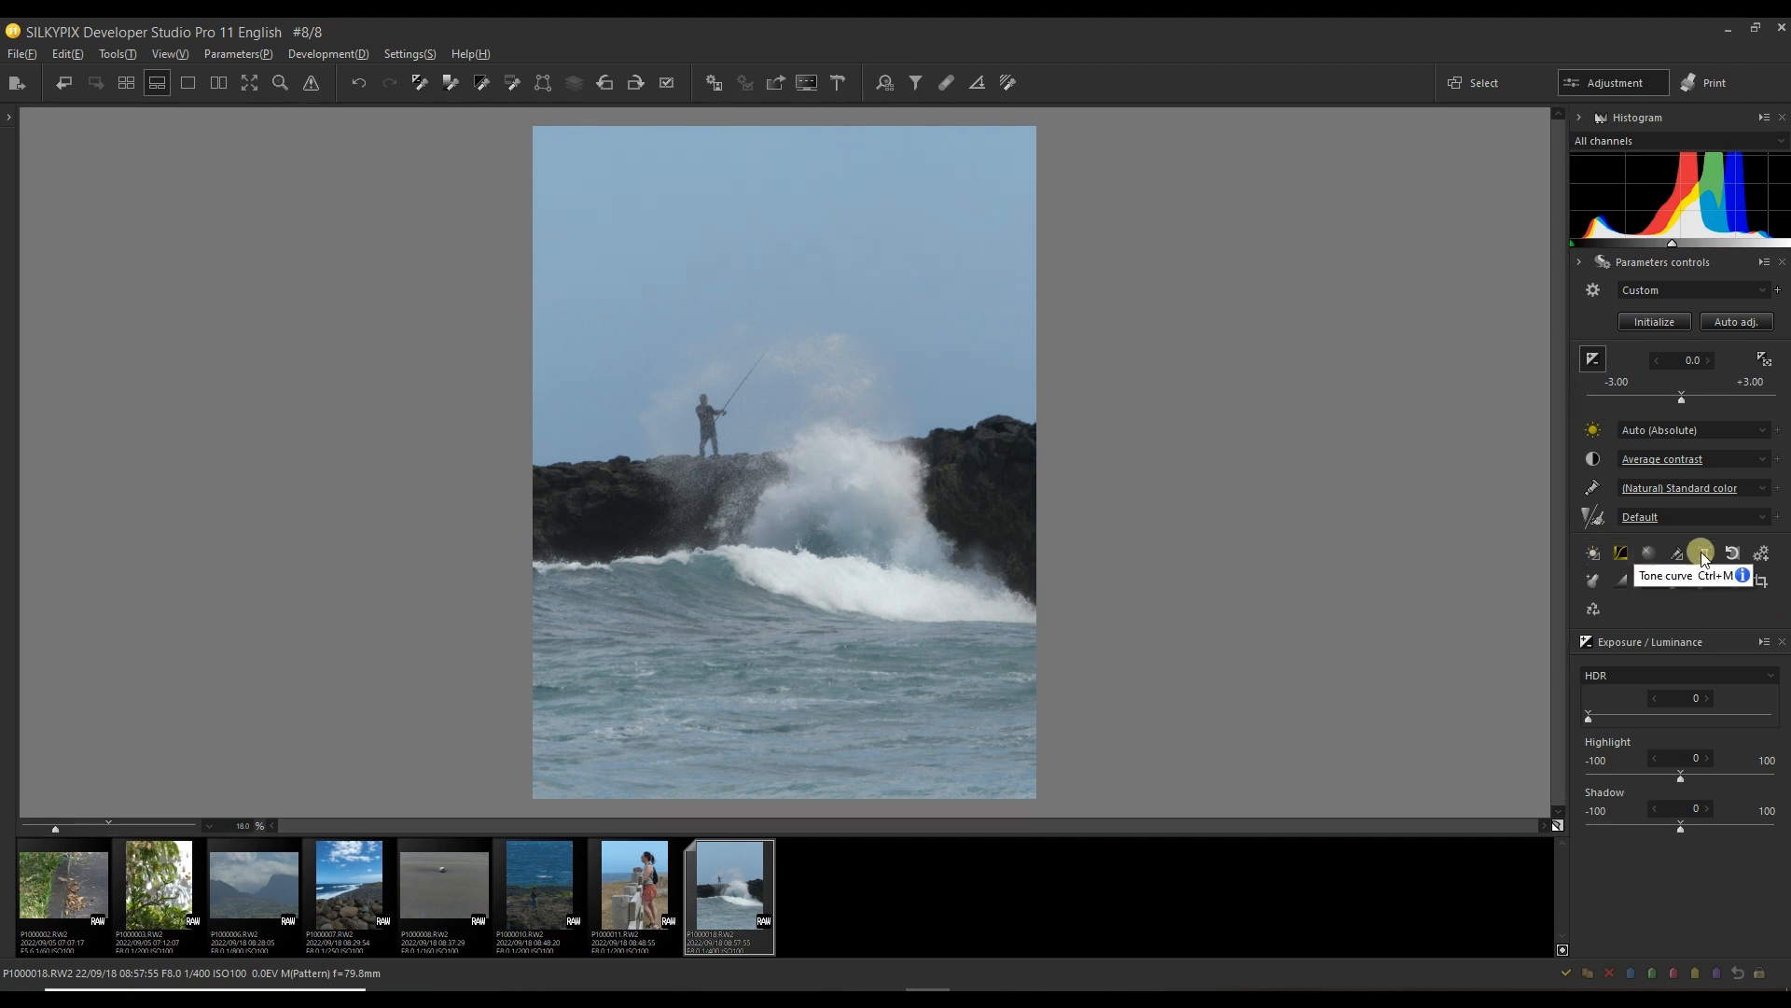
Send the developed photo to Affinity Photo for further editing.
left_click(774, 82)
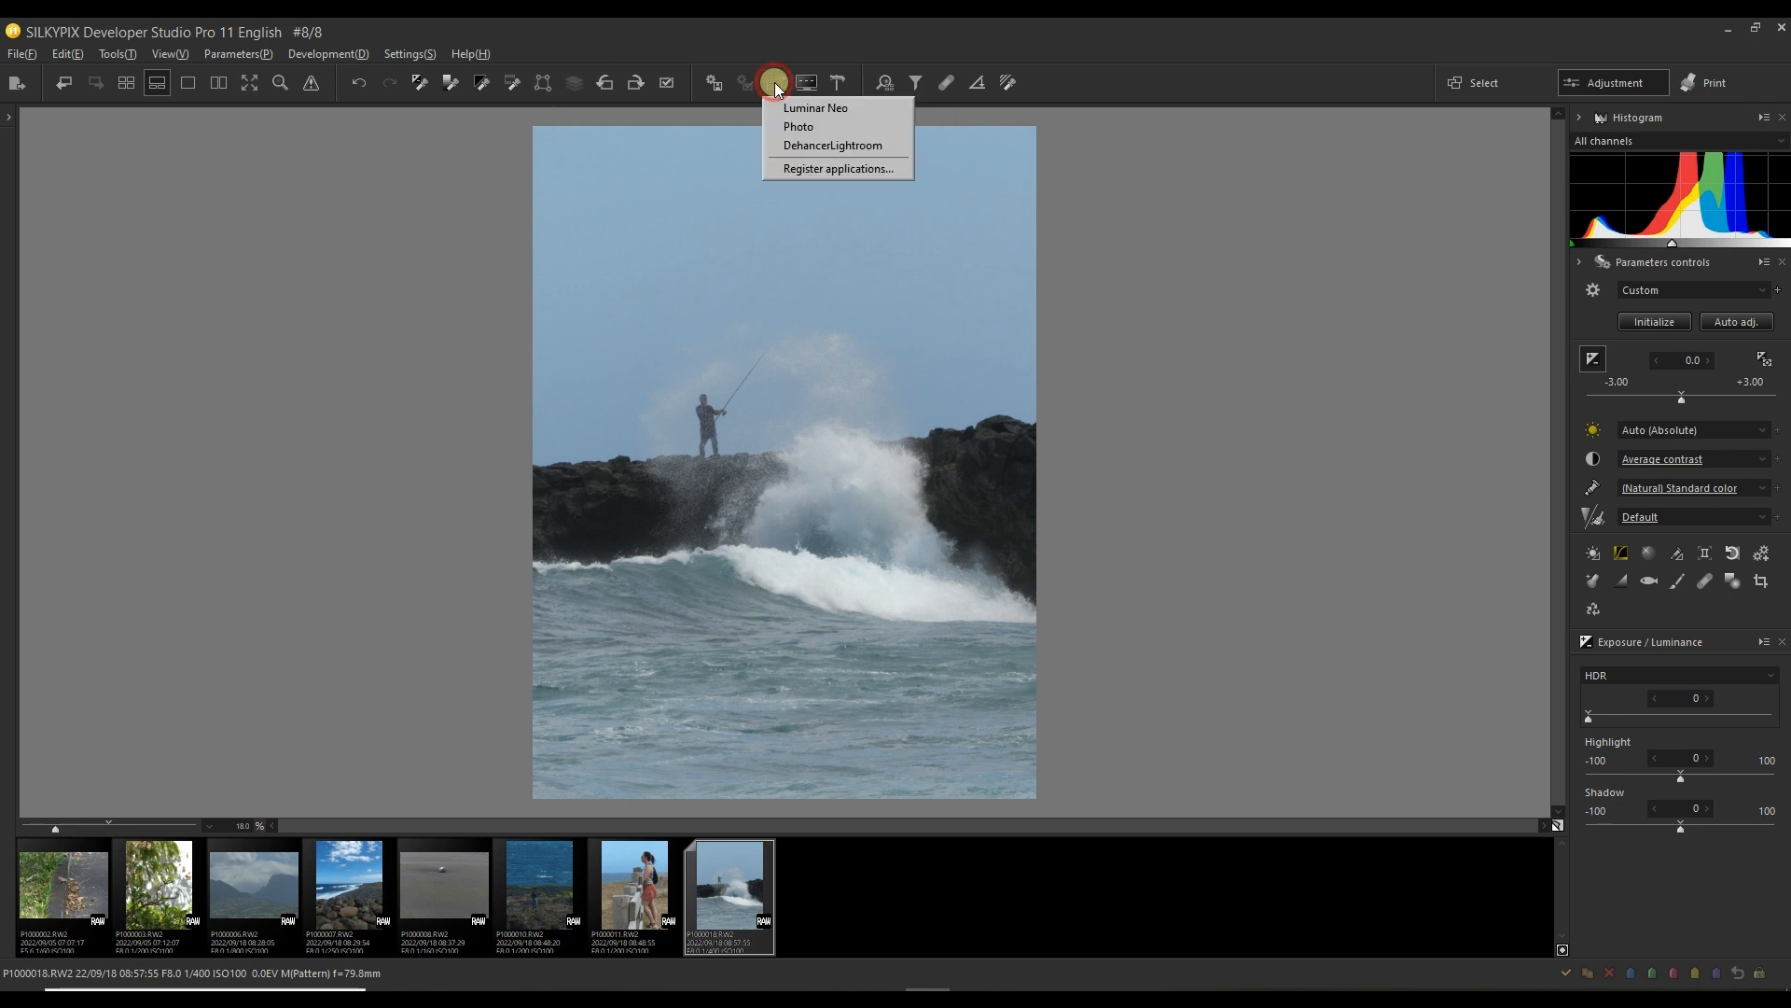
left_click(796, 128)
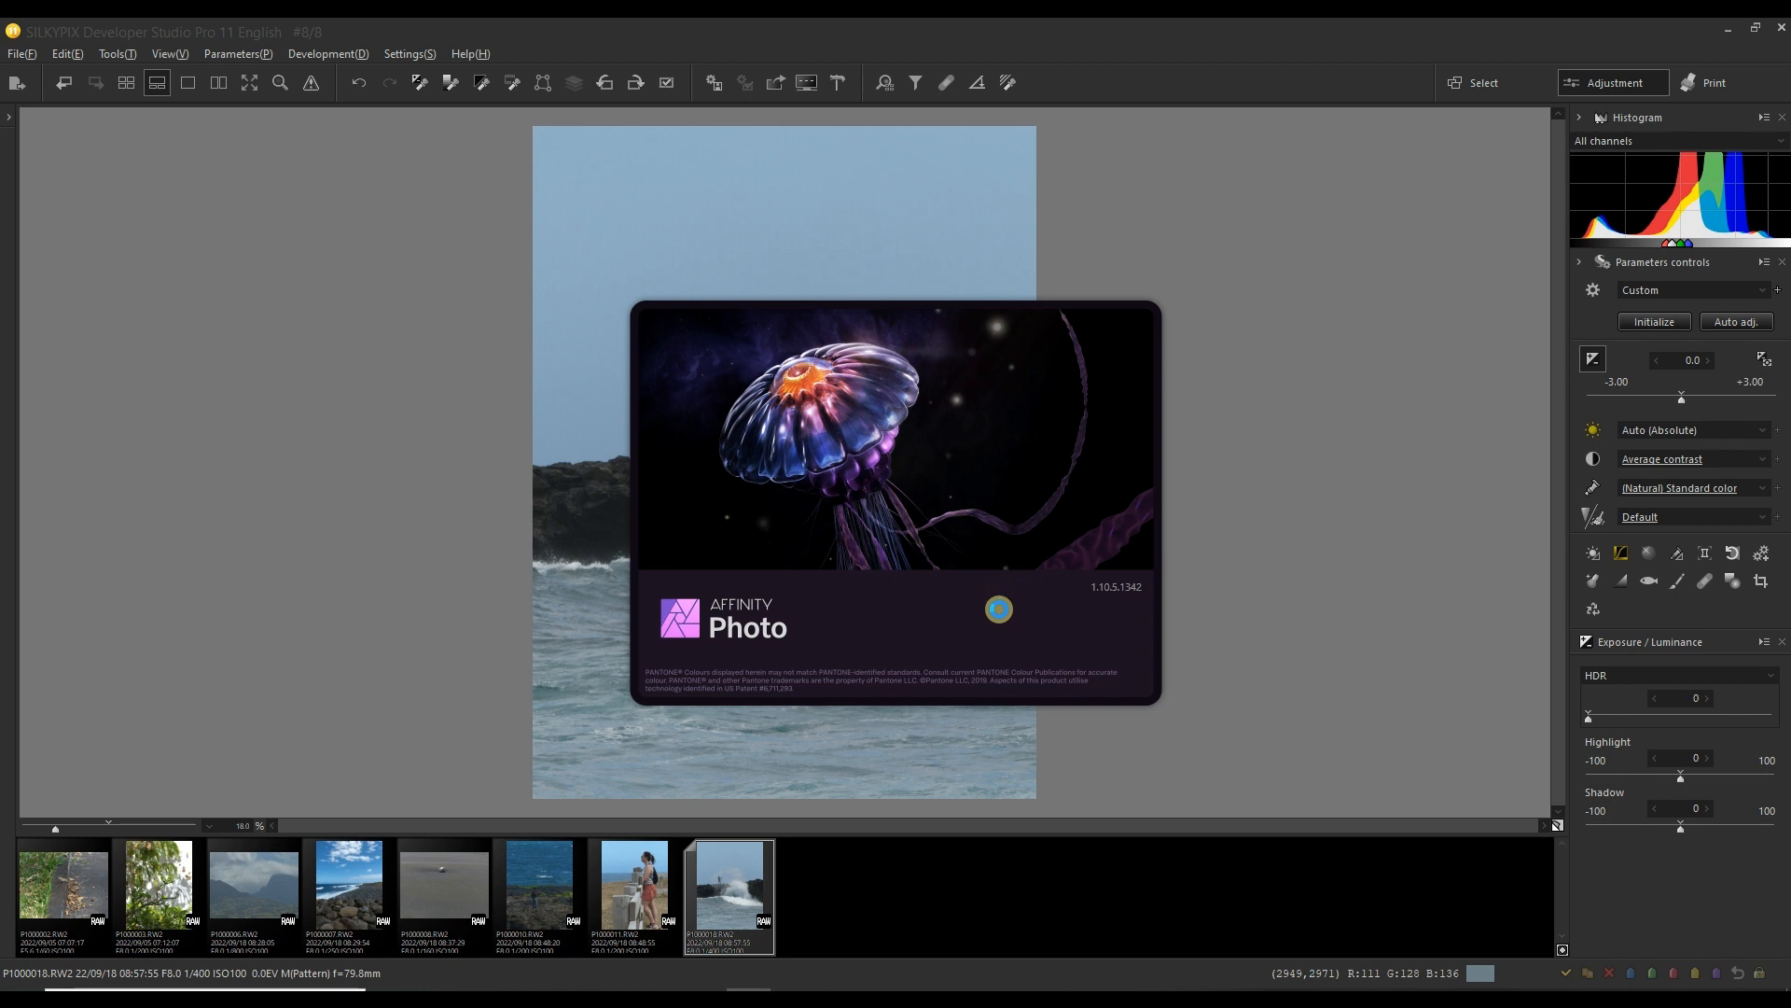
left_click(1782, 35)
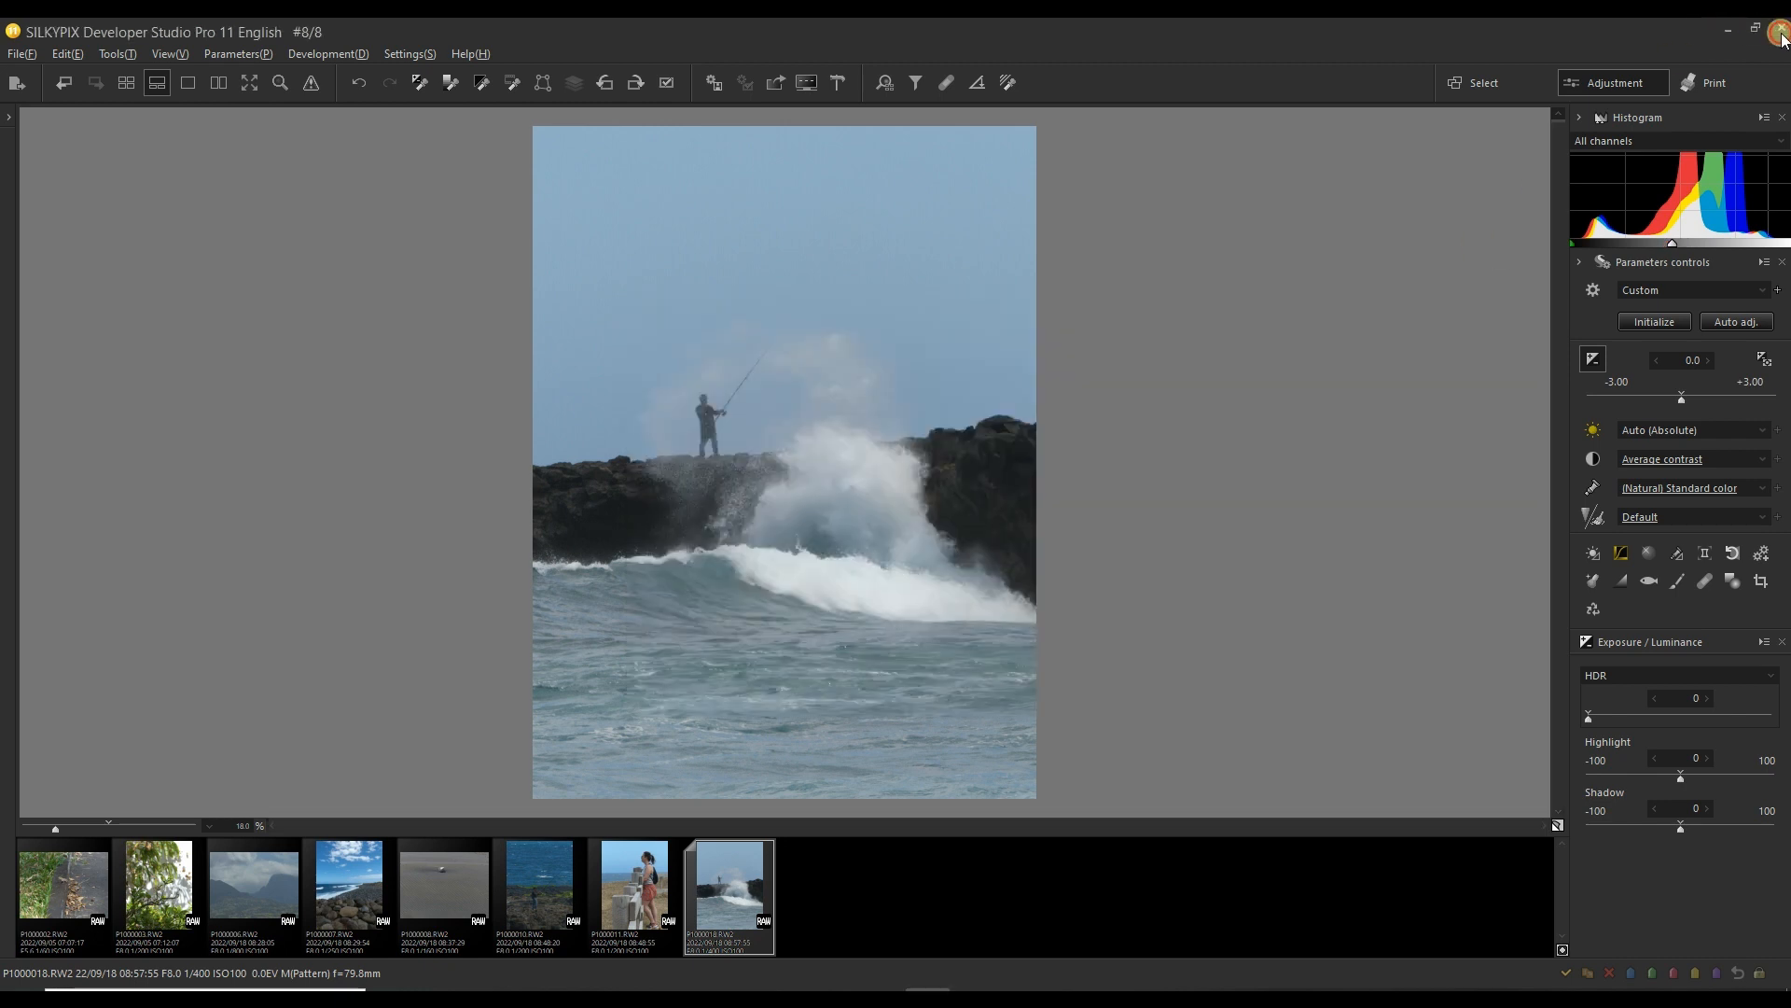
left_click(1782, 35)
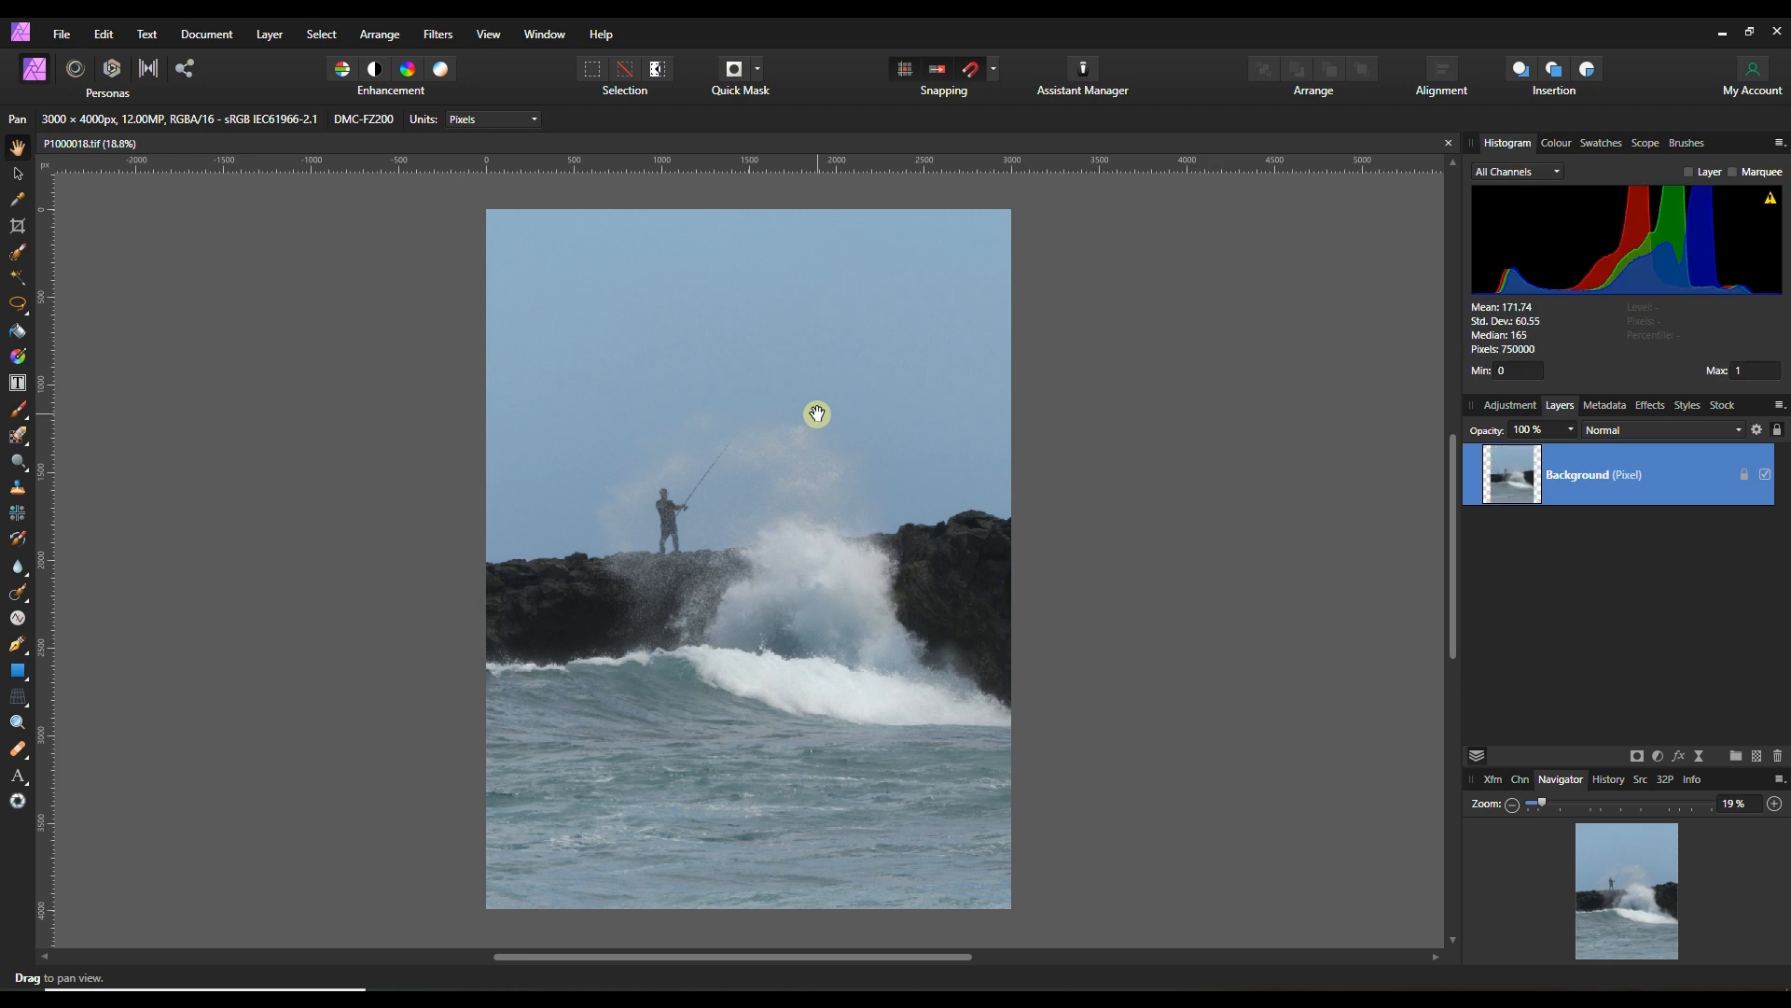
Duplicate the Background layer and crop excess sky and foreground water, leaving a 3000 x 3074 px image.
right_click(1542, 495)
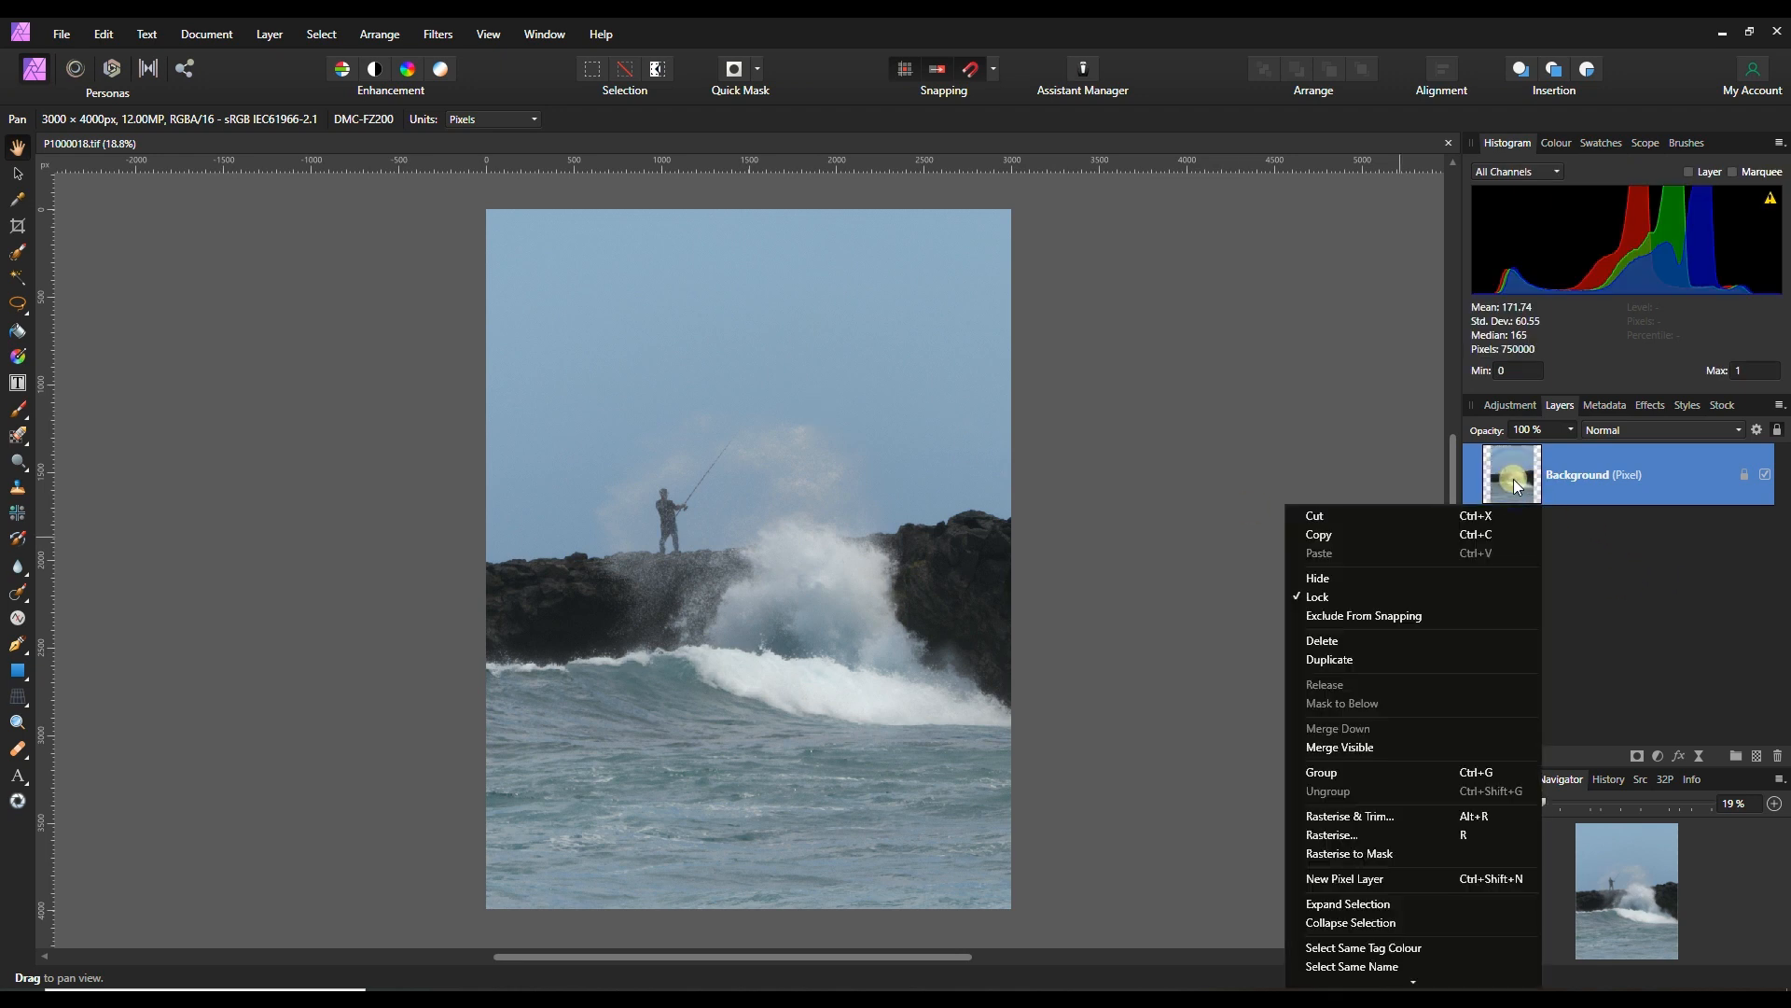
left_click(1375, 654)
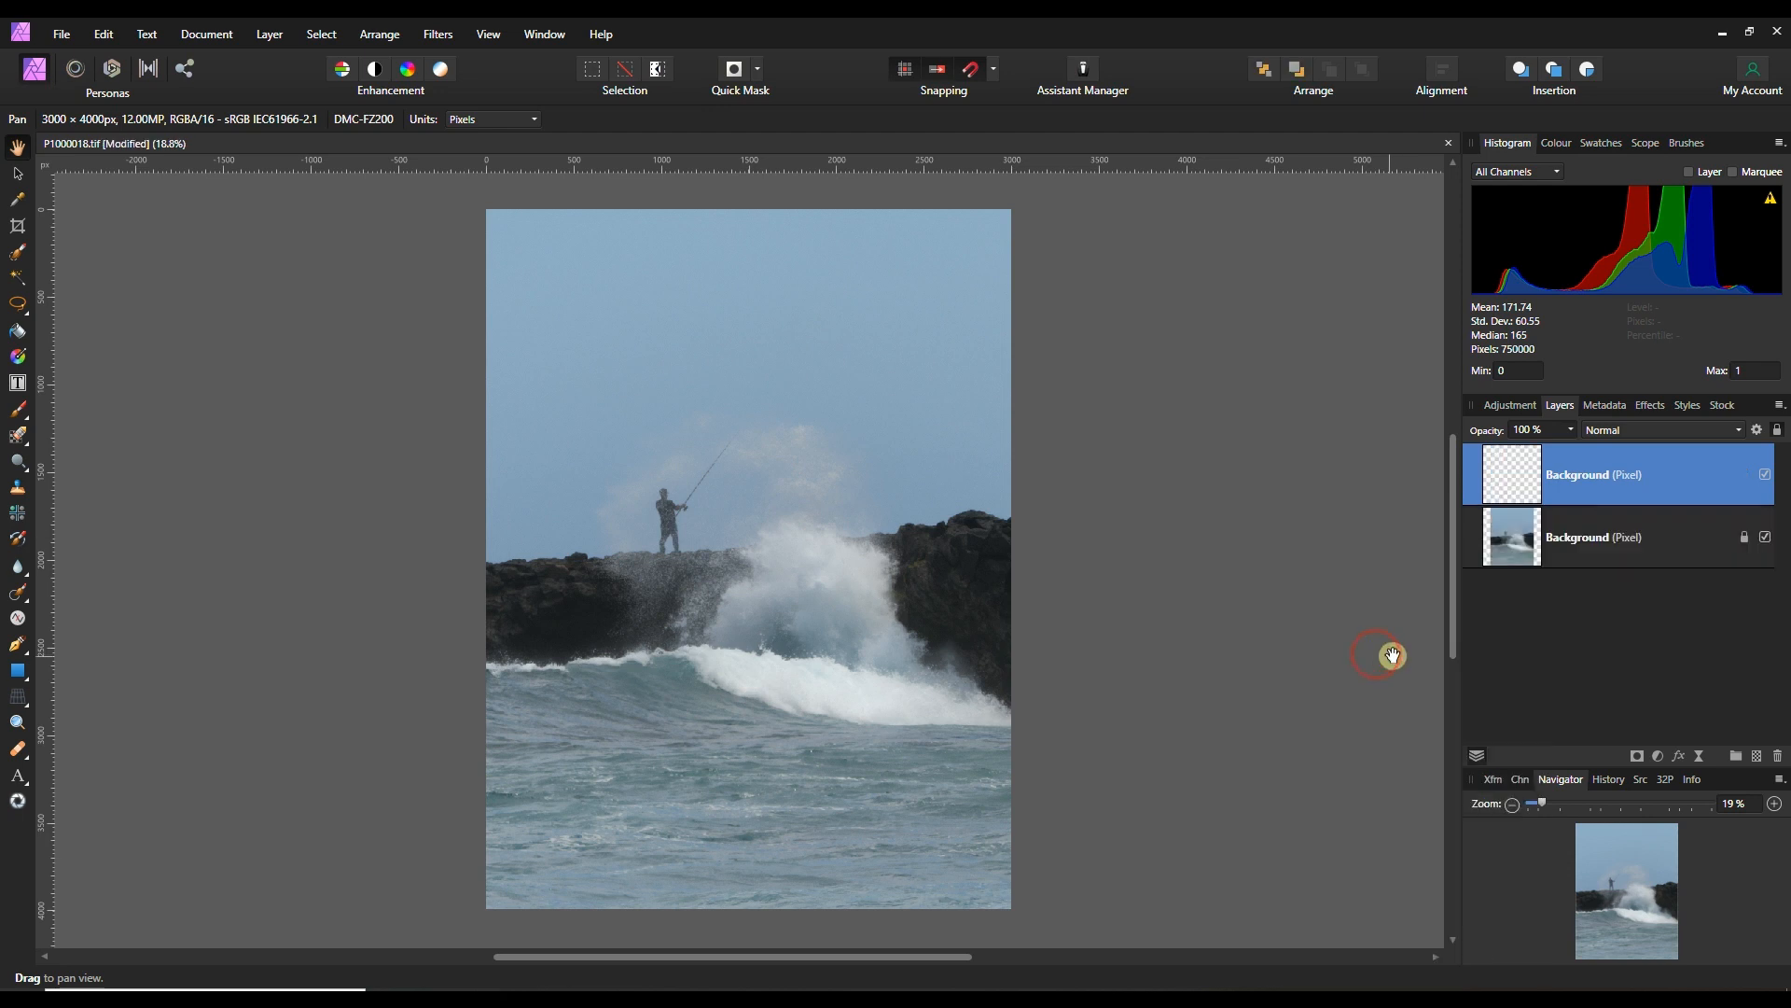
left_click(17, 226)
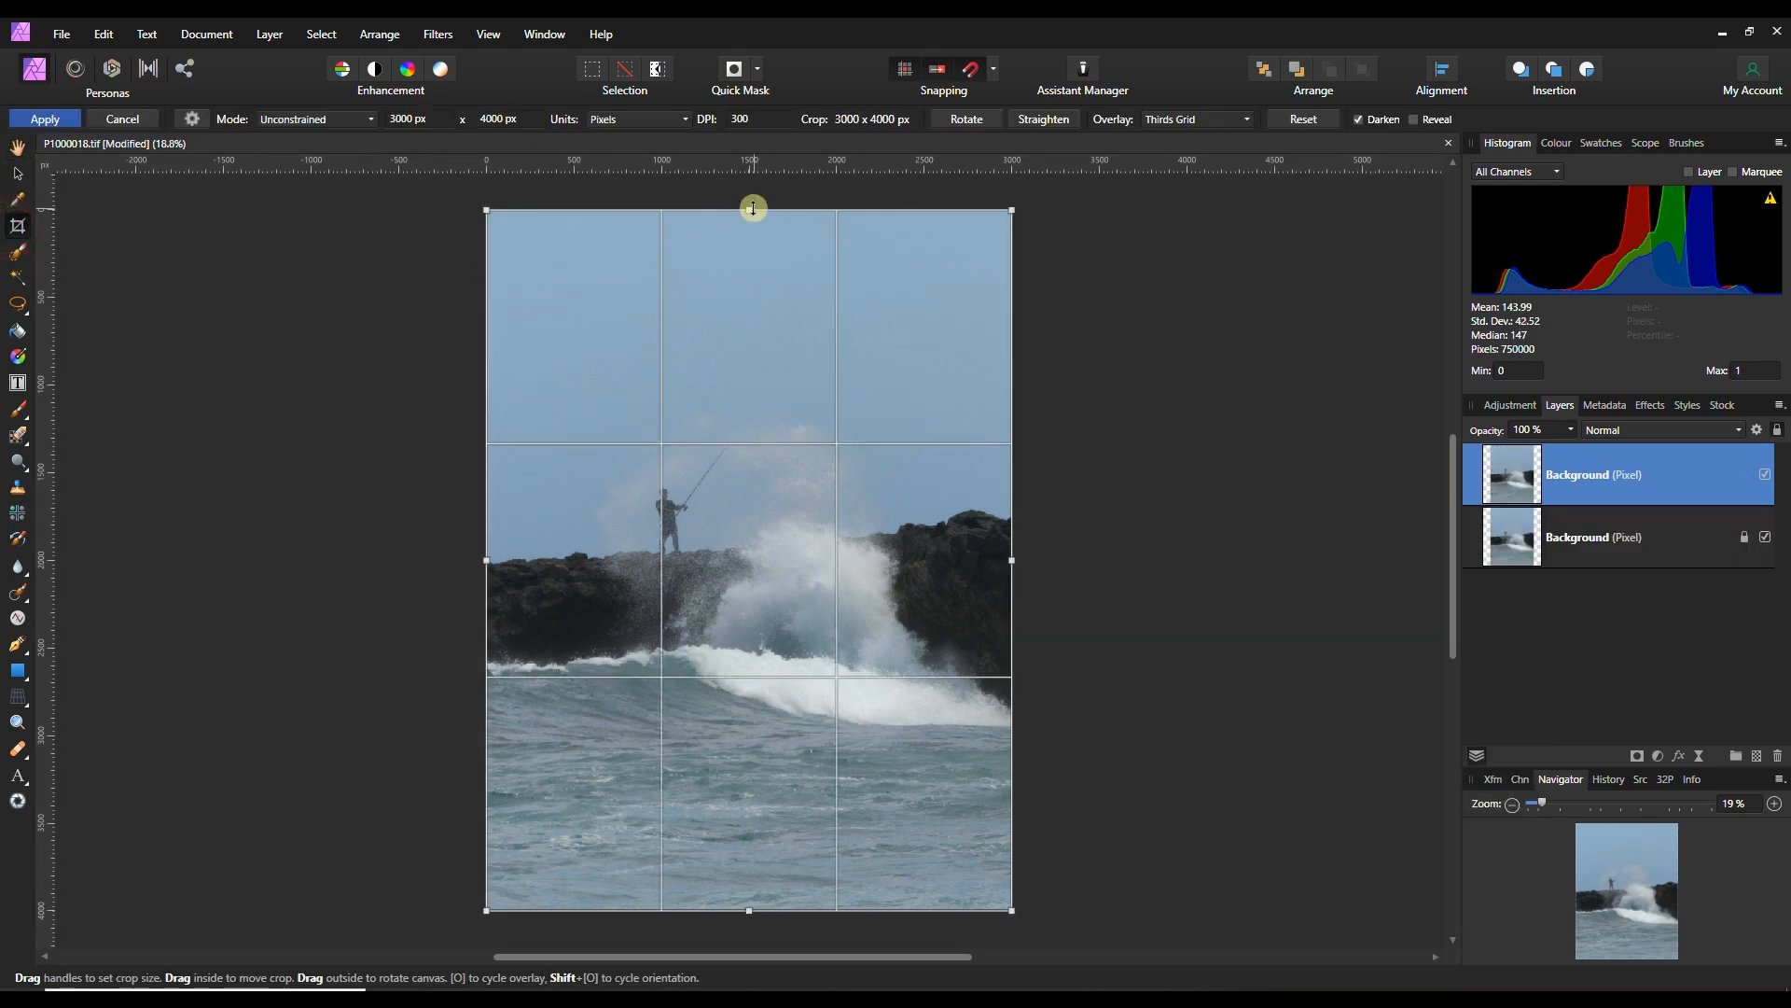
left_click_drag(752, 208, 746, 294)
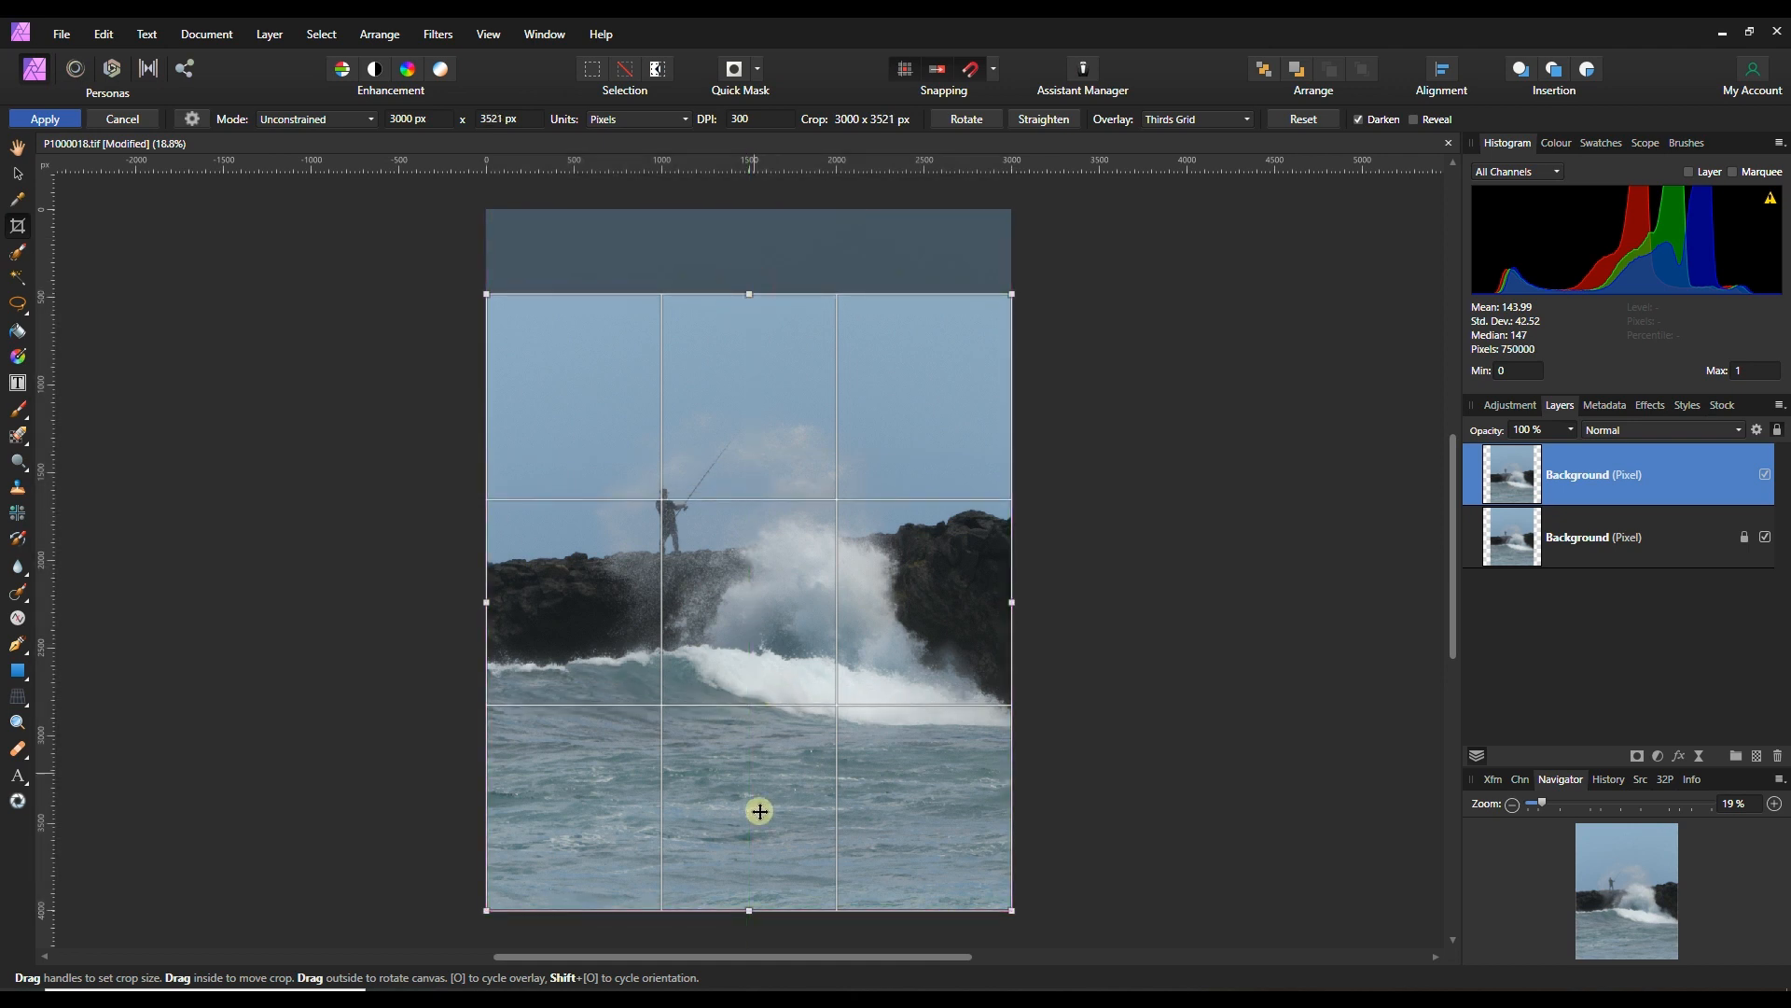
left_click_drag(751, 912, 741, 839)
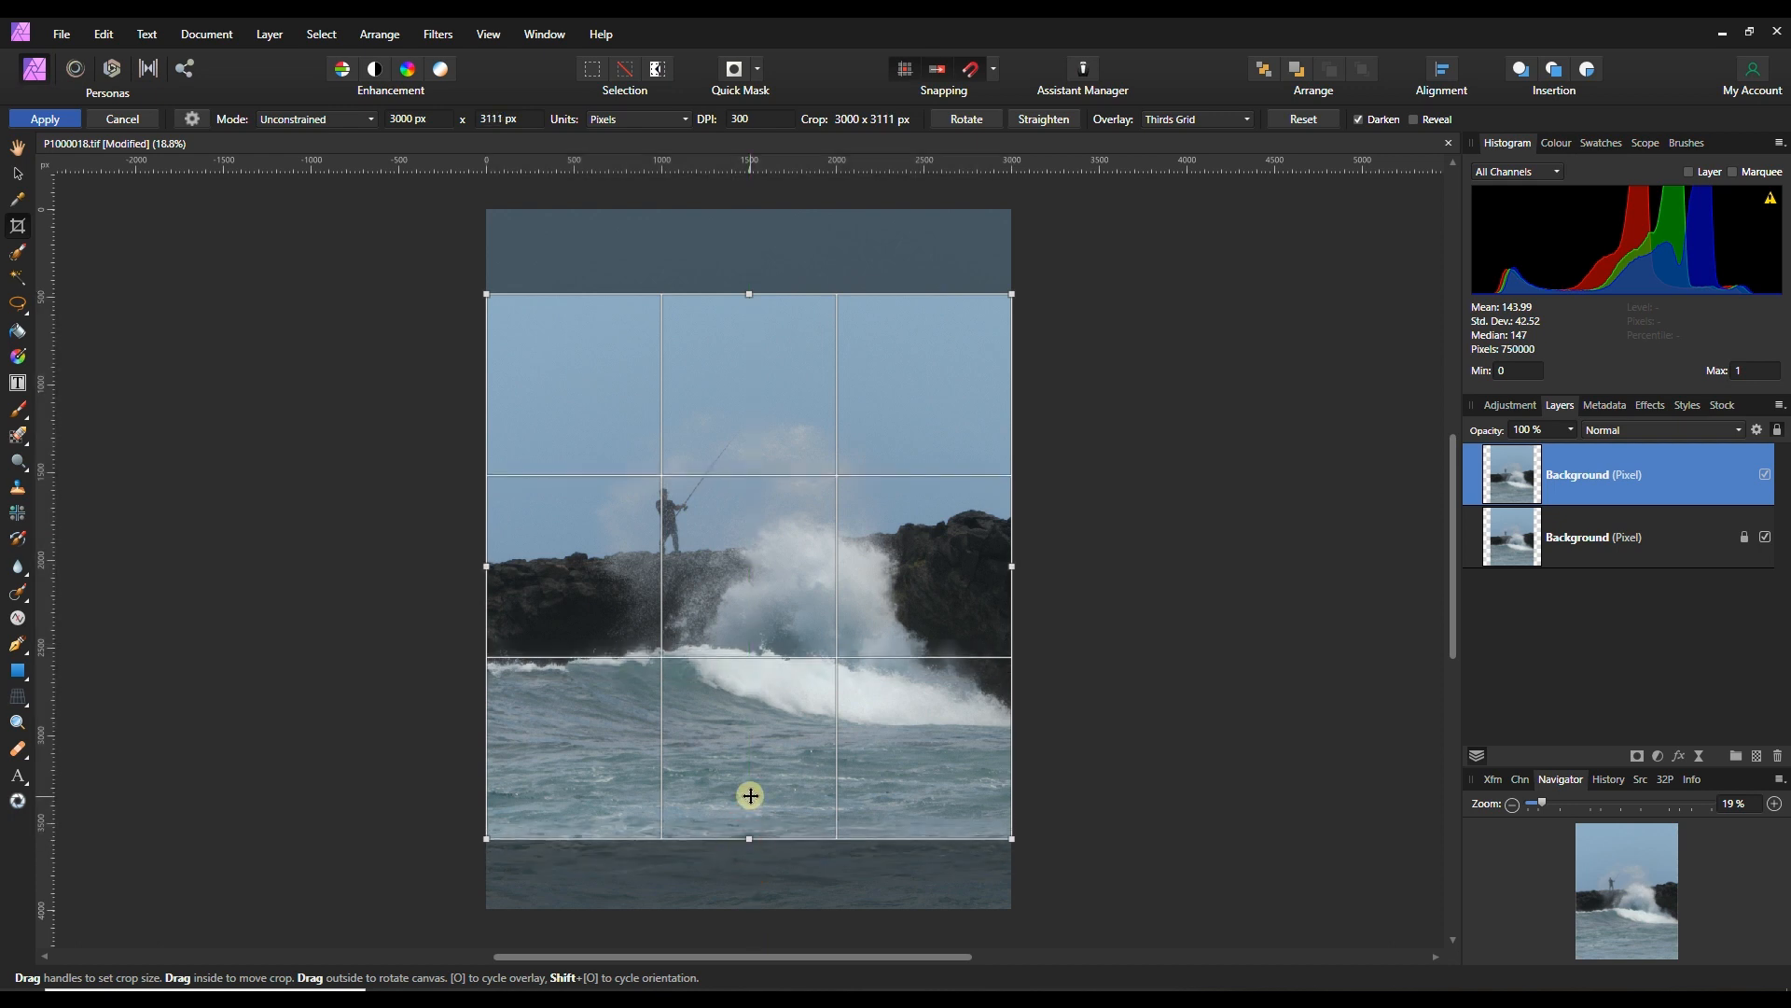
left_click_drag(749, 296, 748, 302)
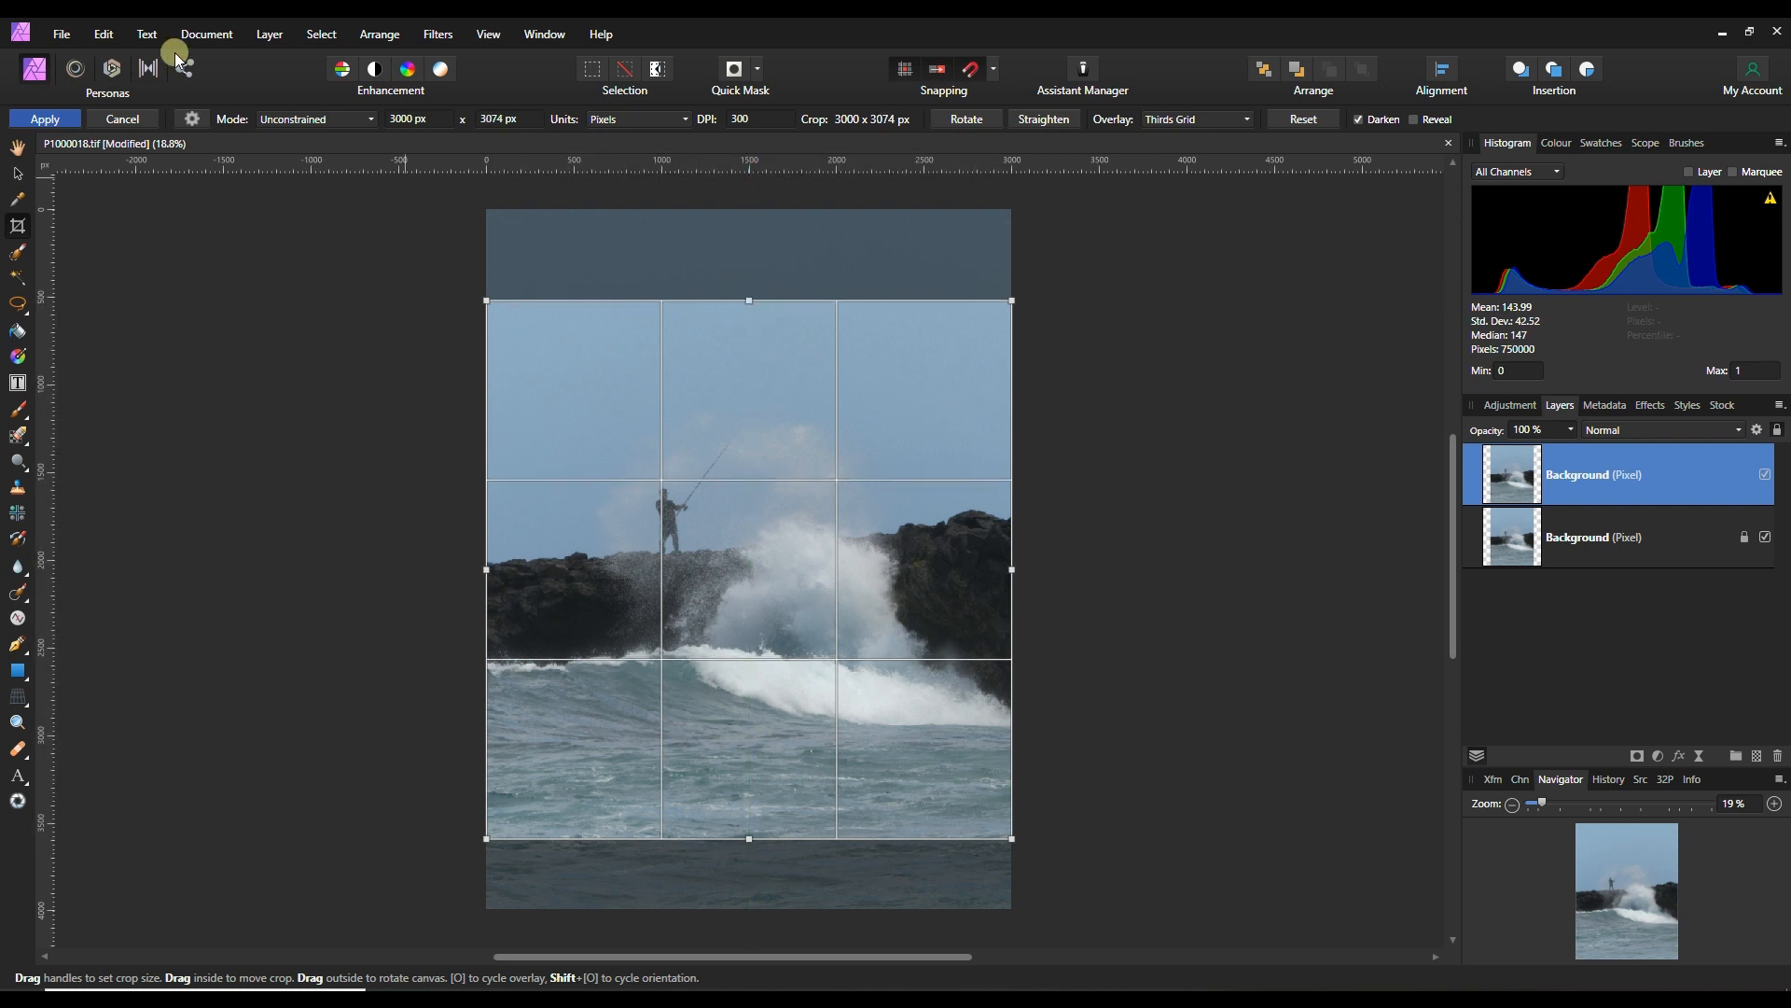
left_click(45, 118)
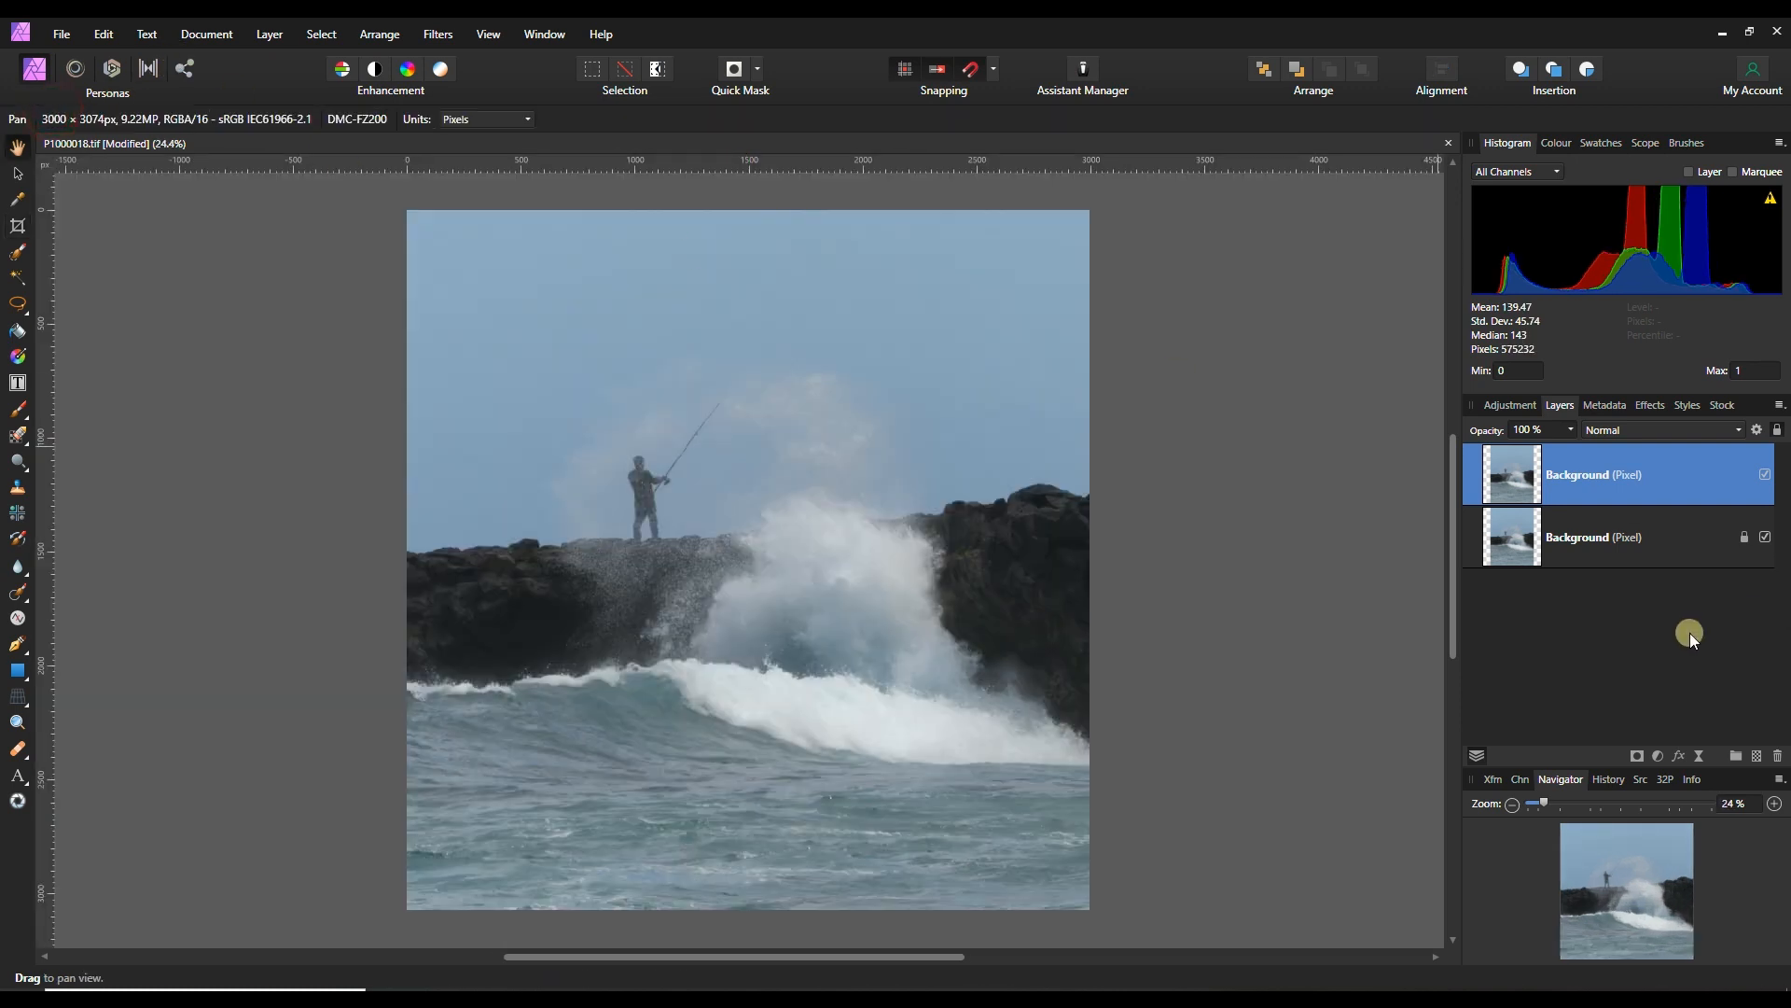
Add an HSL adjustment layer above the duplicated Background layer, without a separate mask.
left_click(1639, 758)
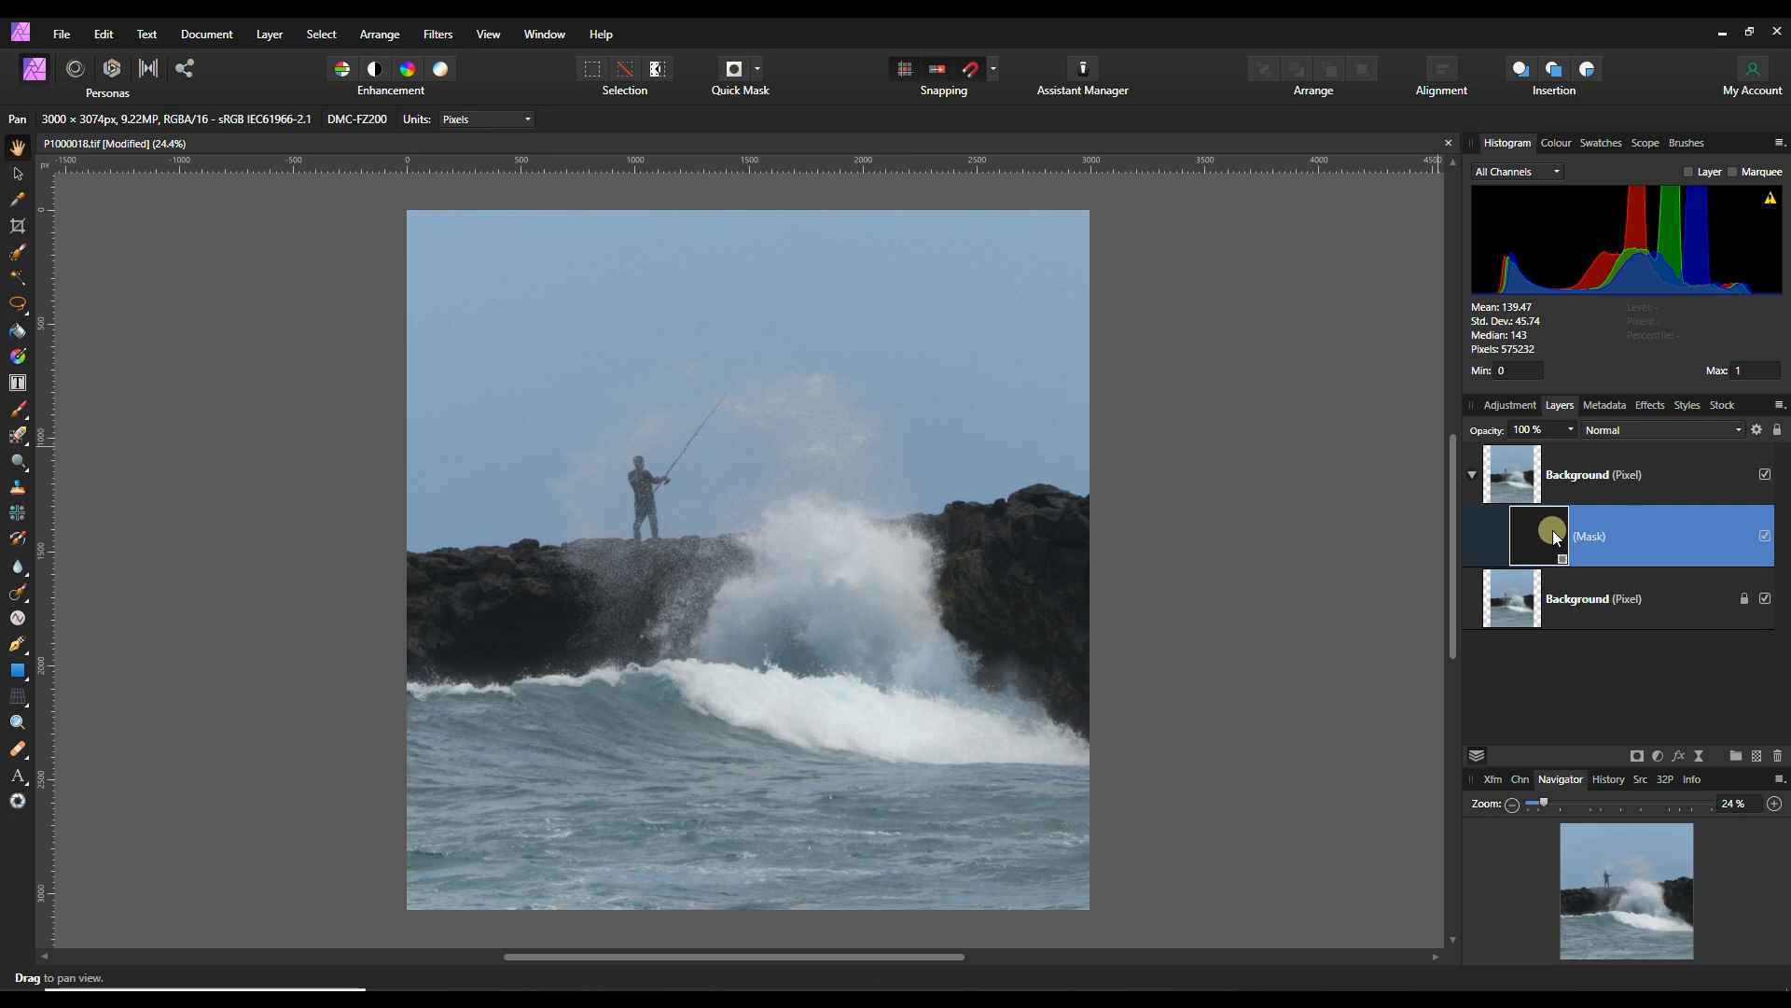
key("Delete")
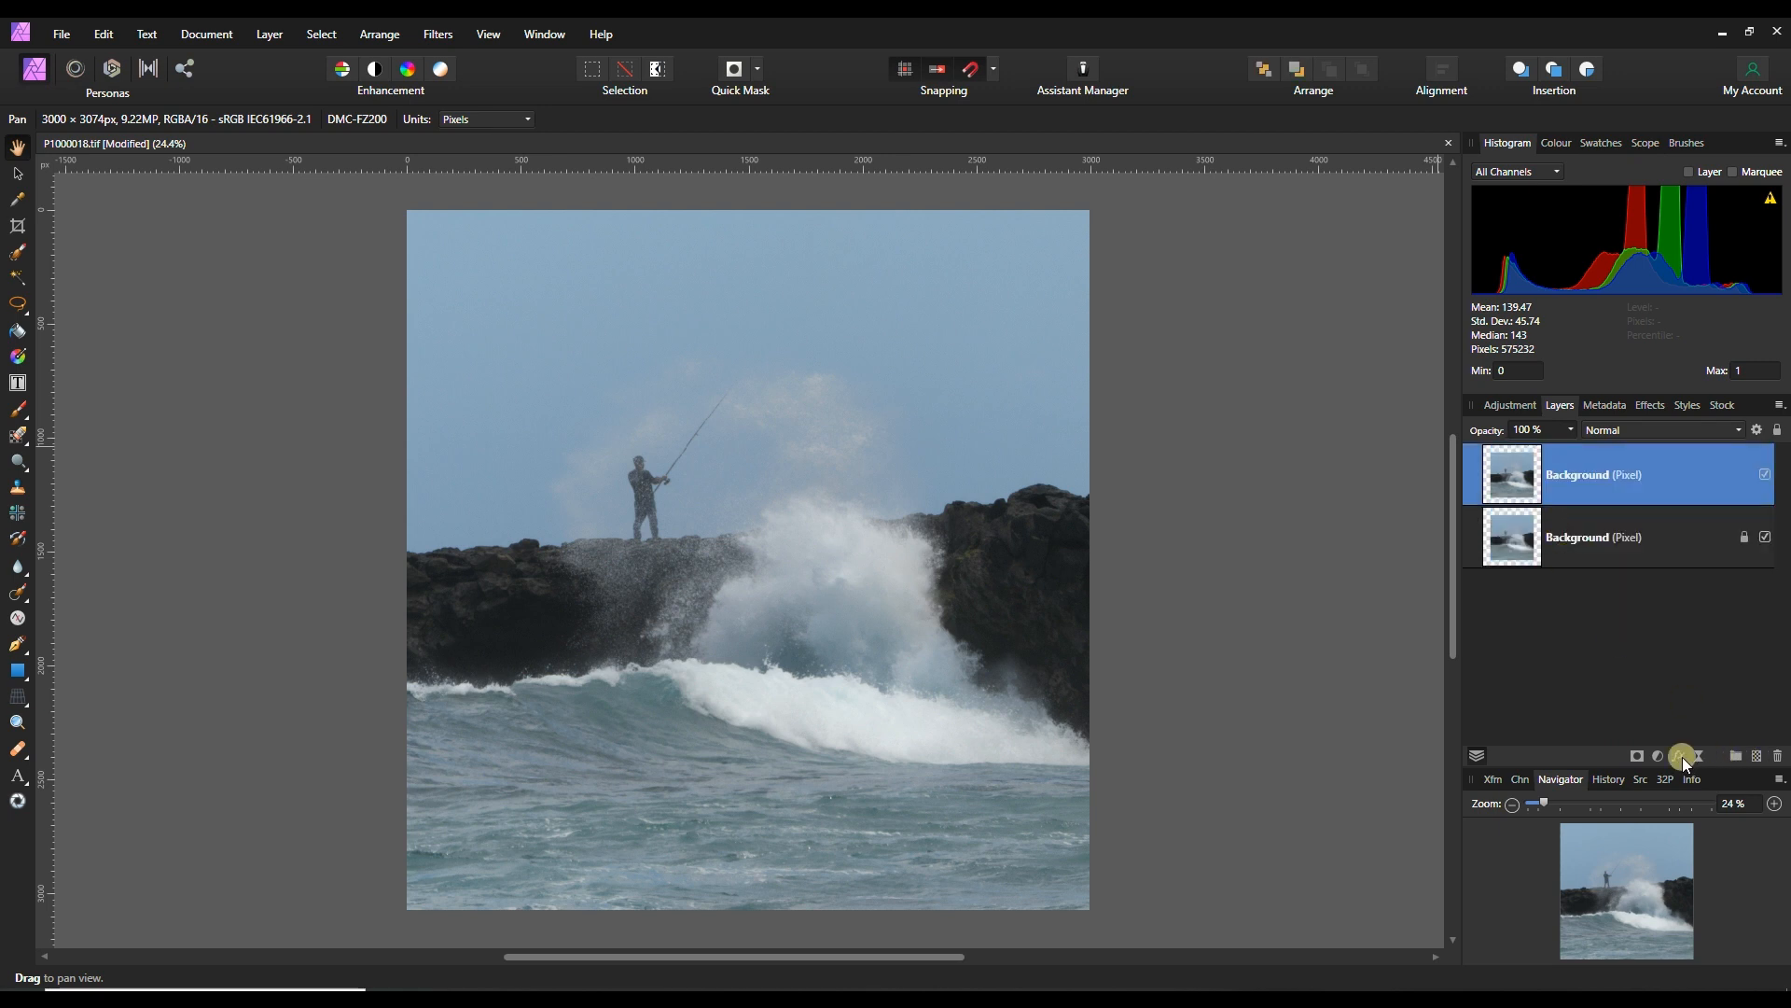
left_click(1652, 758)
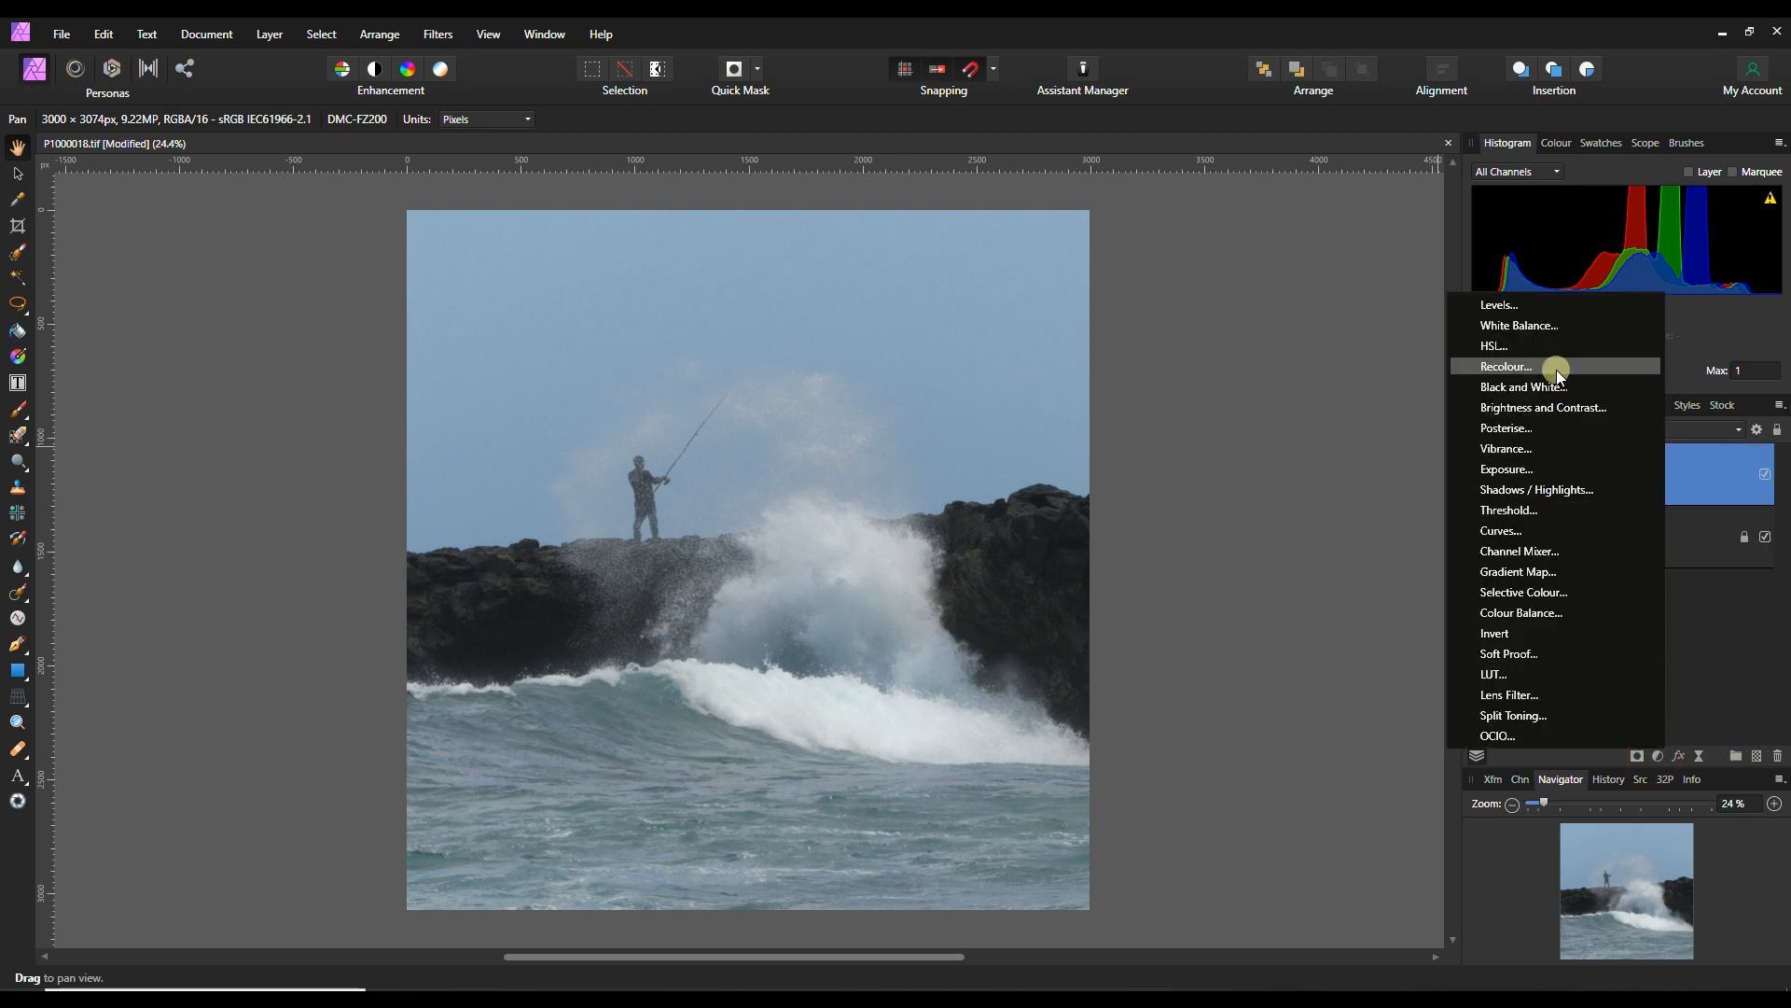
left_click(1501, 348)
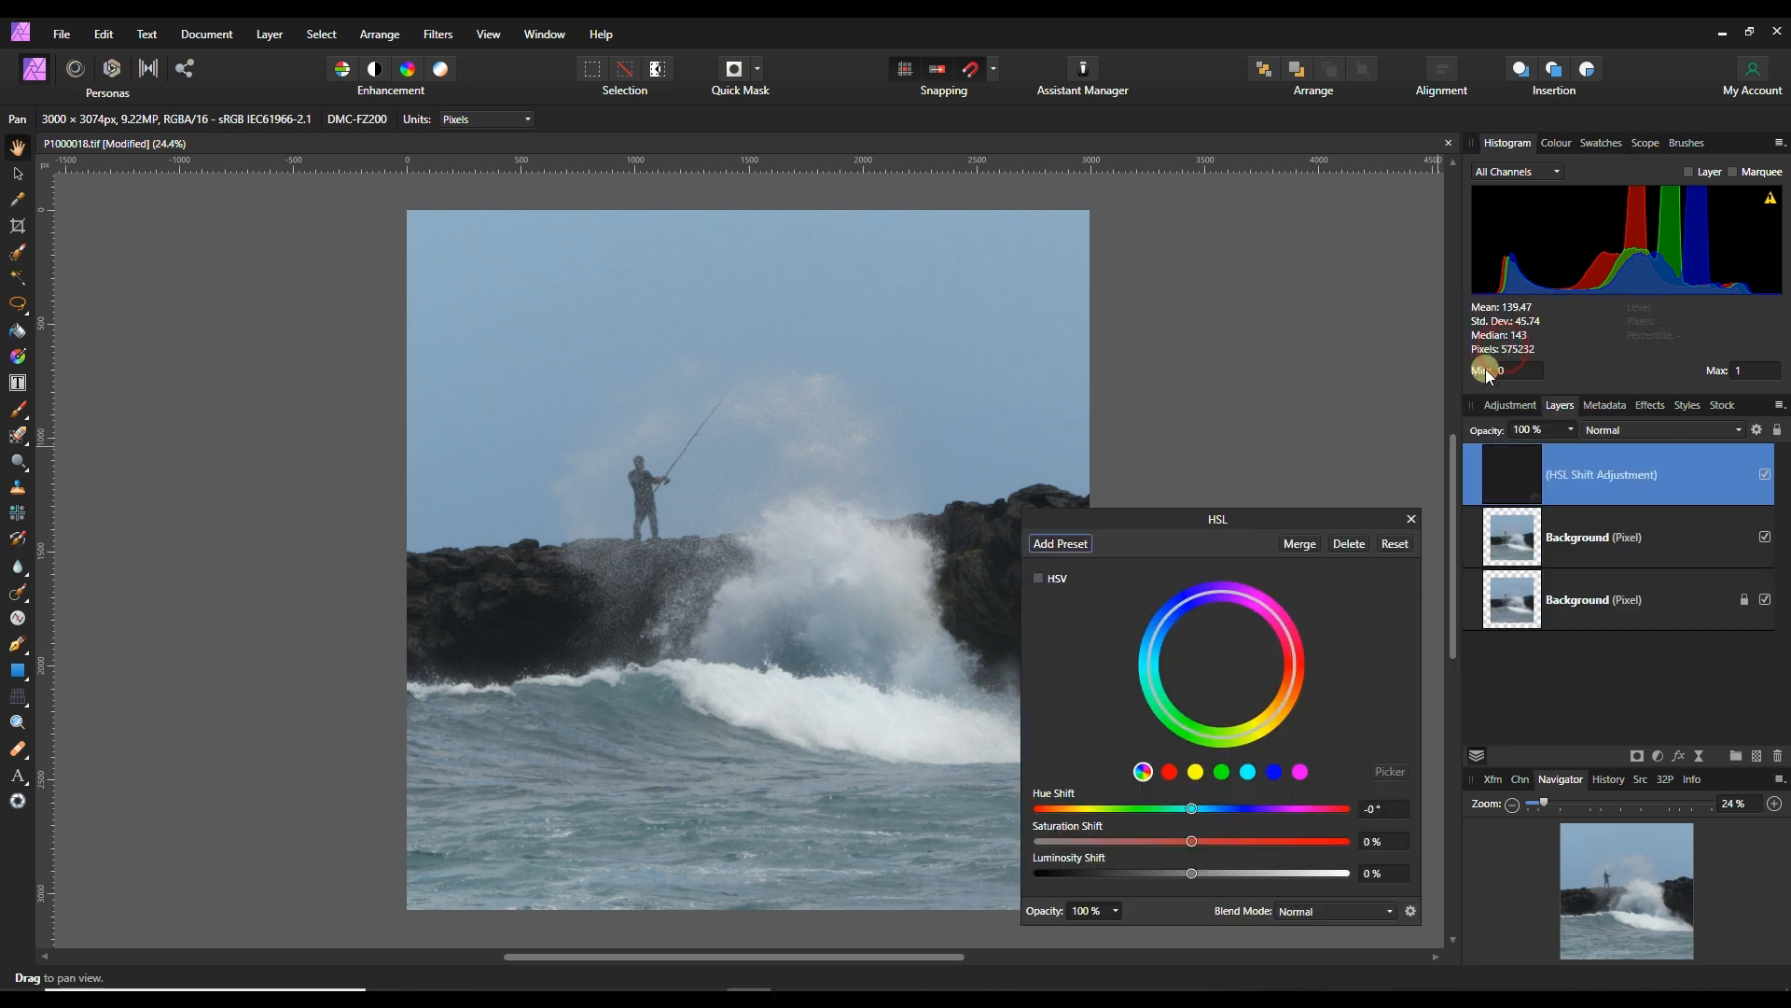
left_click_drag(1266, 516, 1444, 401)
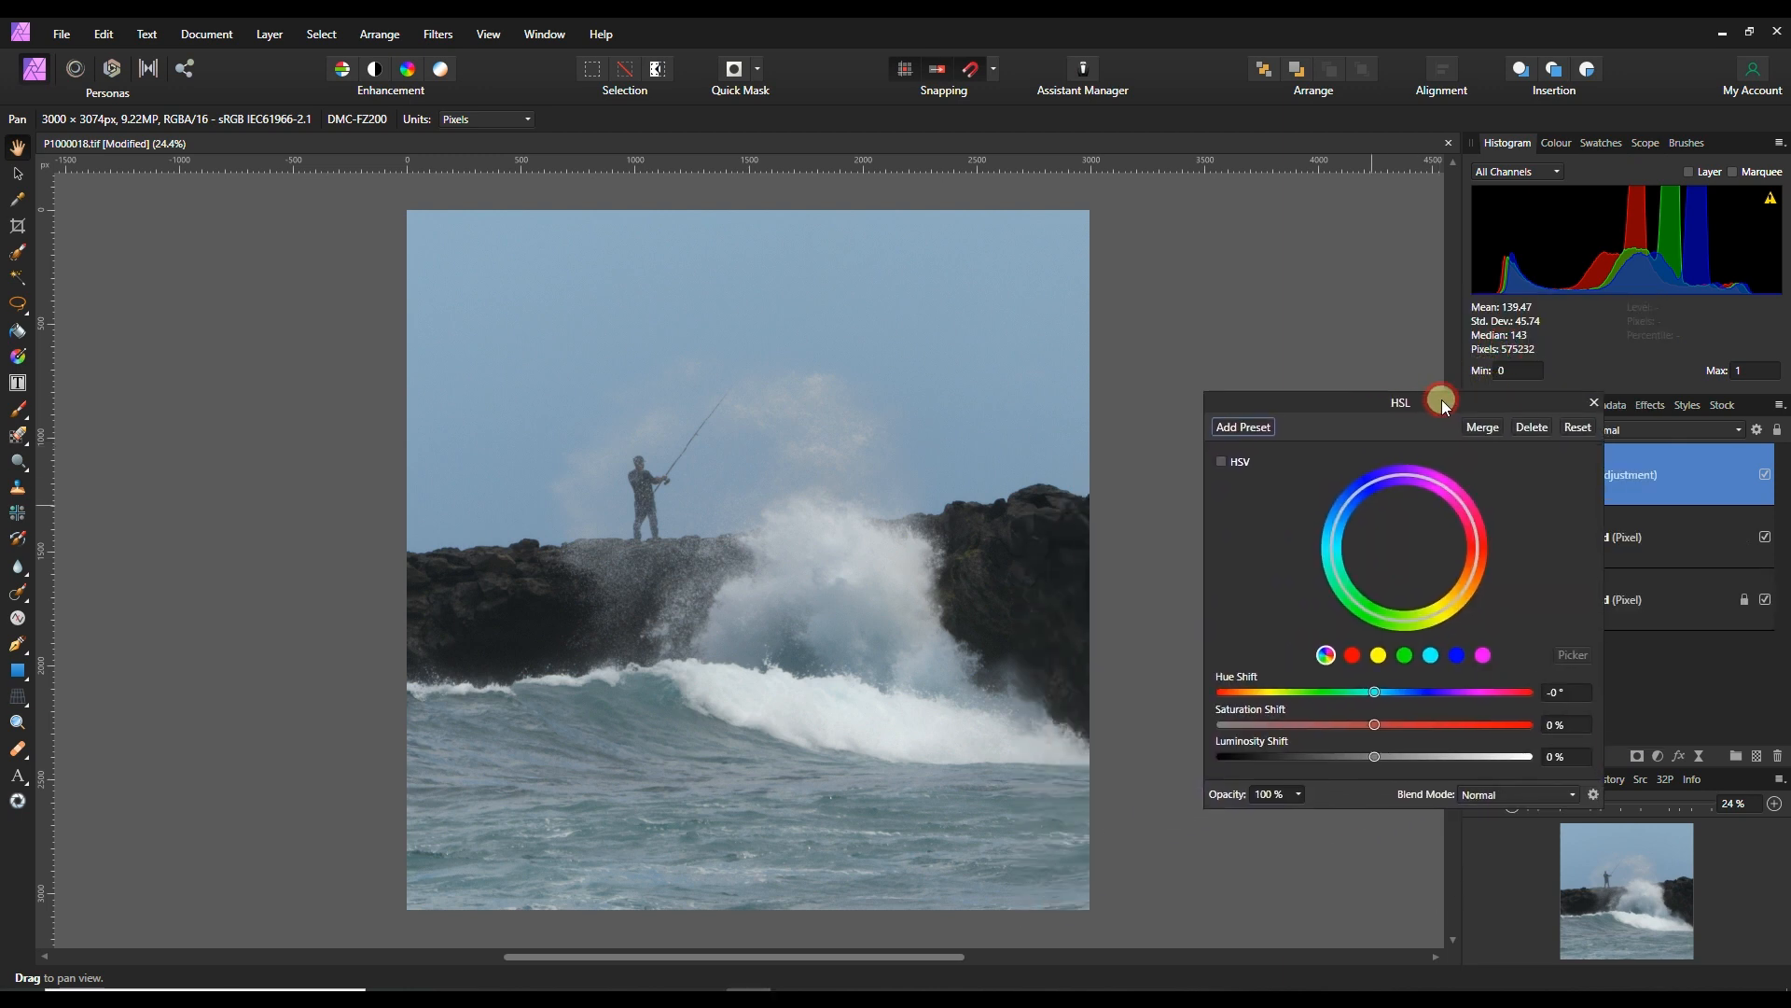
Retarget the HSL cyan range to the sampled sky colour, with hue shift 9.3°, saturation 23% and luminosity -14%.
left_click(1428, 654)
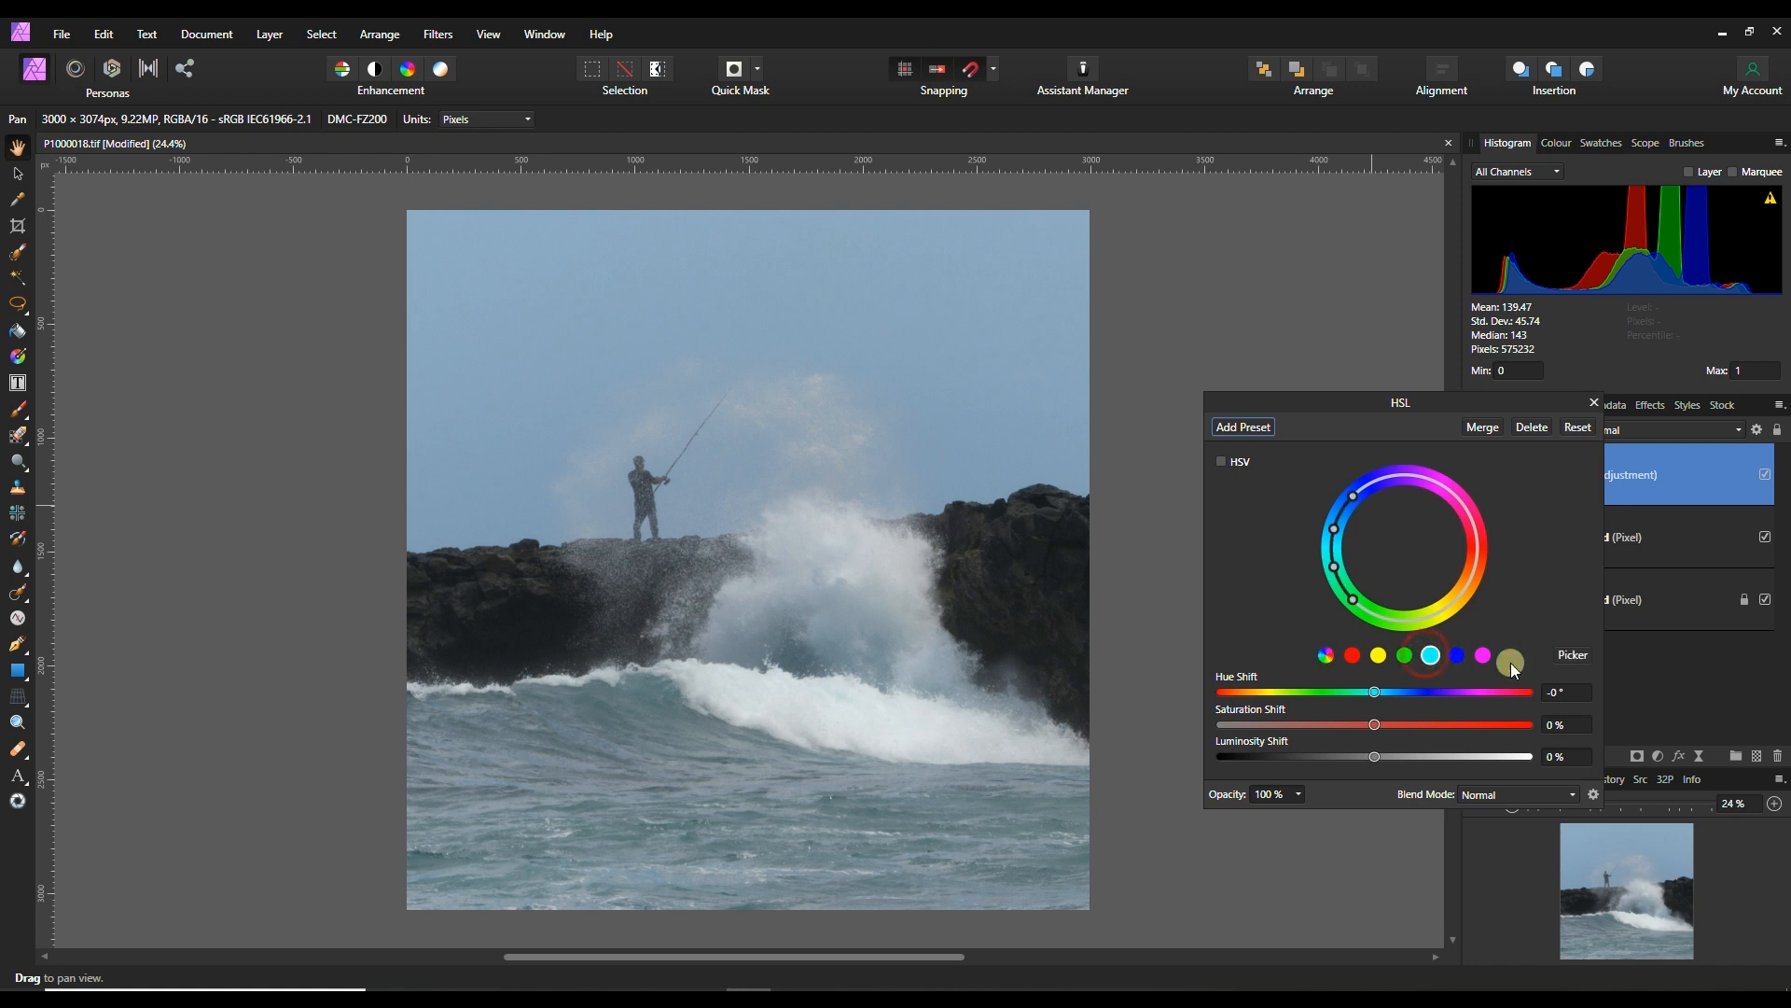
left_click(1570, 655)
left_click(629, 298)
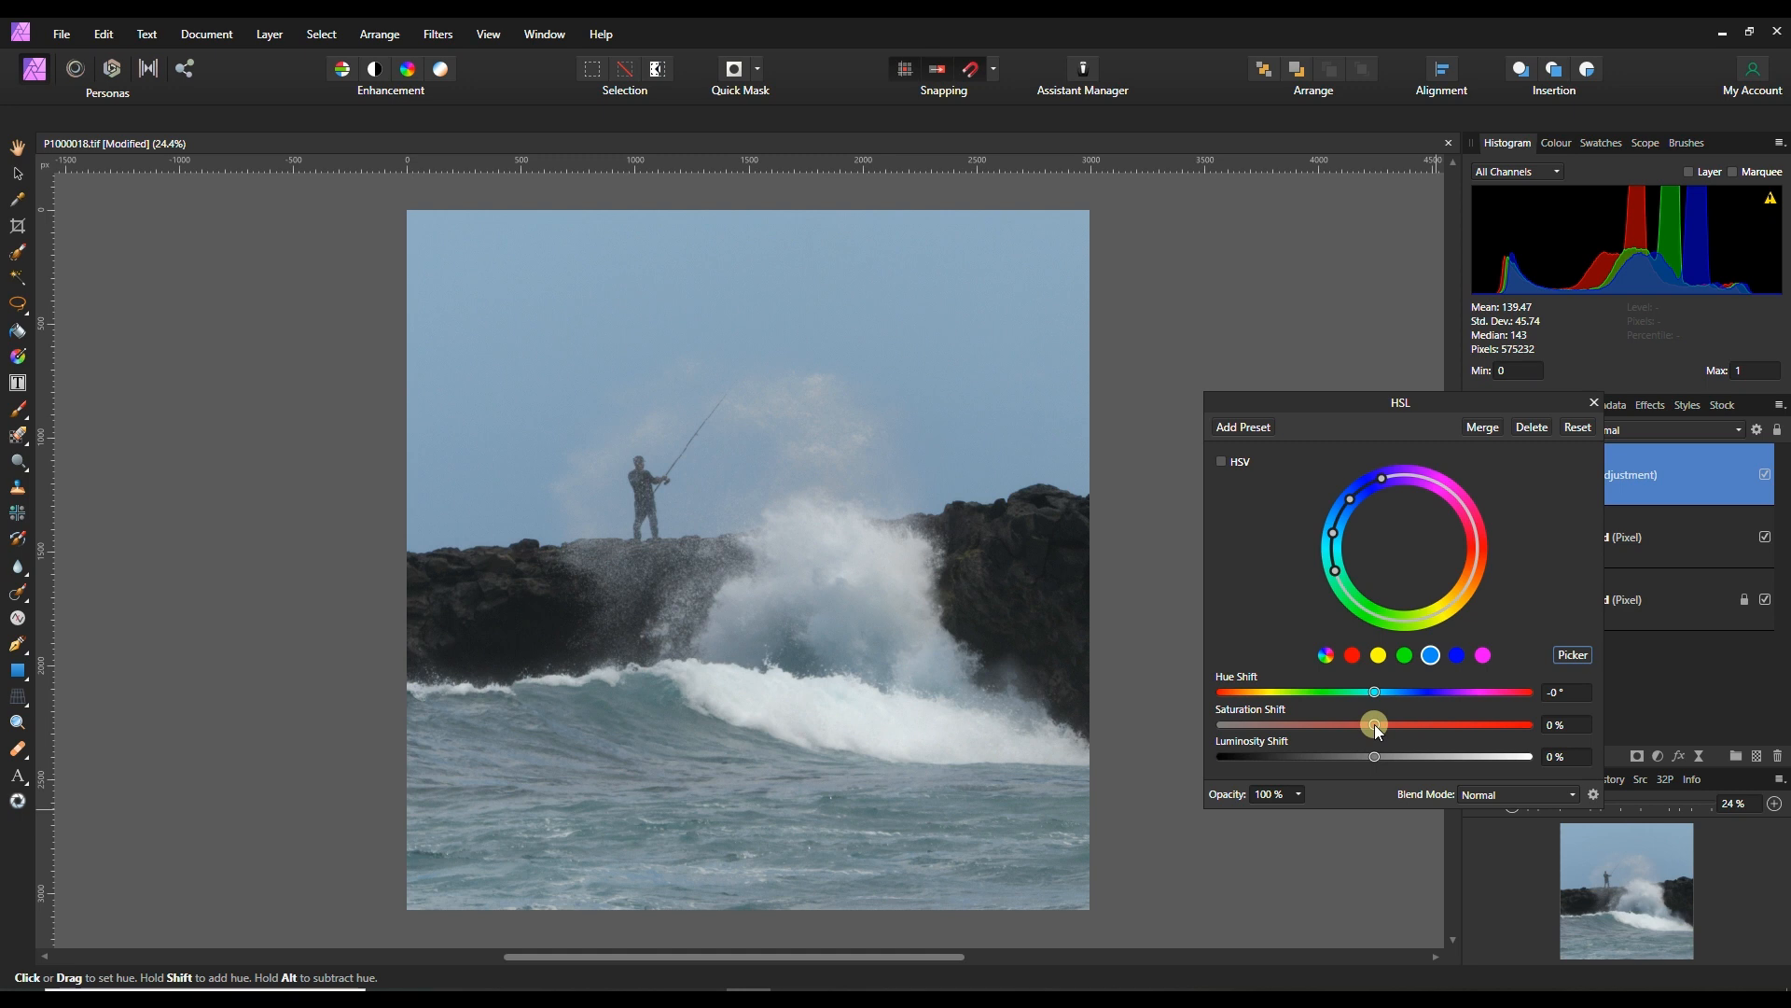
left_click_drag(1380, 724, 1353, 764)
left_click_drag(1374, 691, 1385, 696)
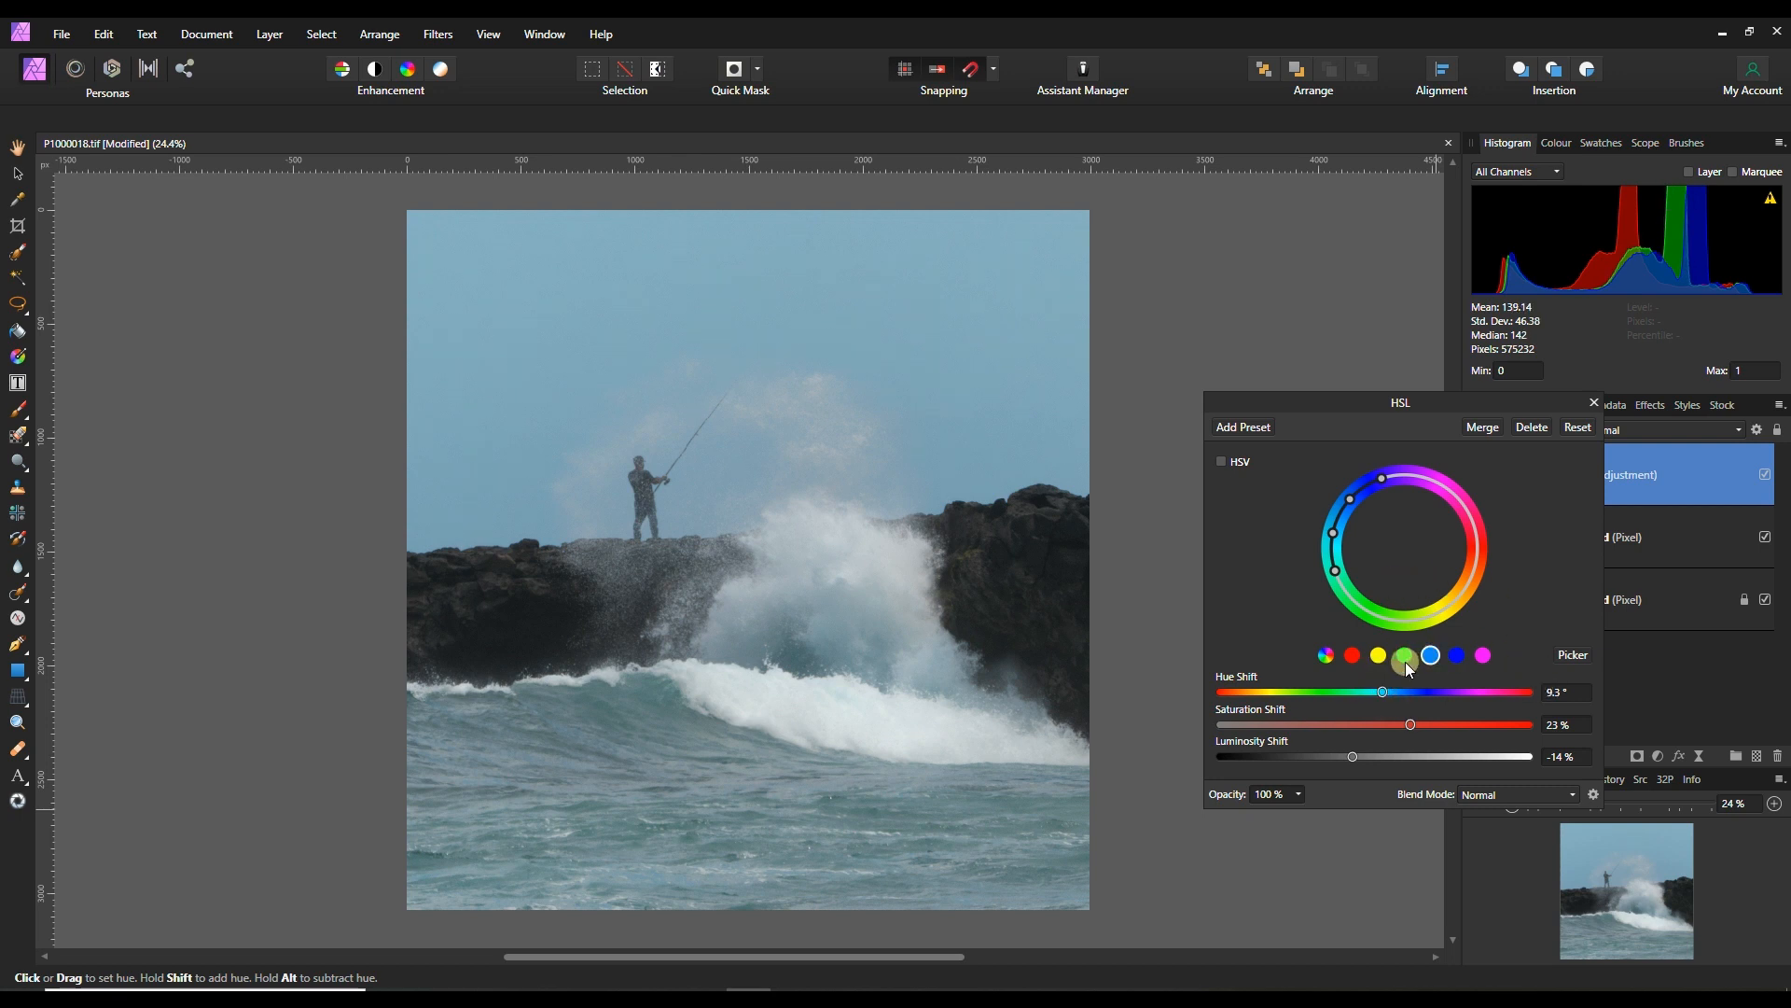
Retarget the HSL green range to the sampled sea colour, with hue shift -10.4°, saturation 18% and luminosity -11%.
left_click(1405, 657)
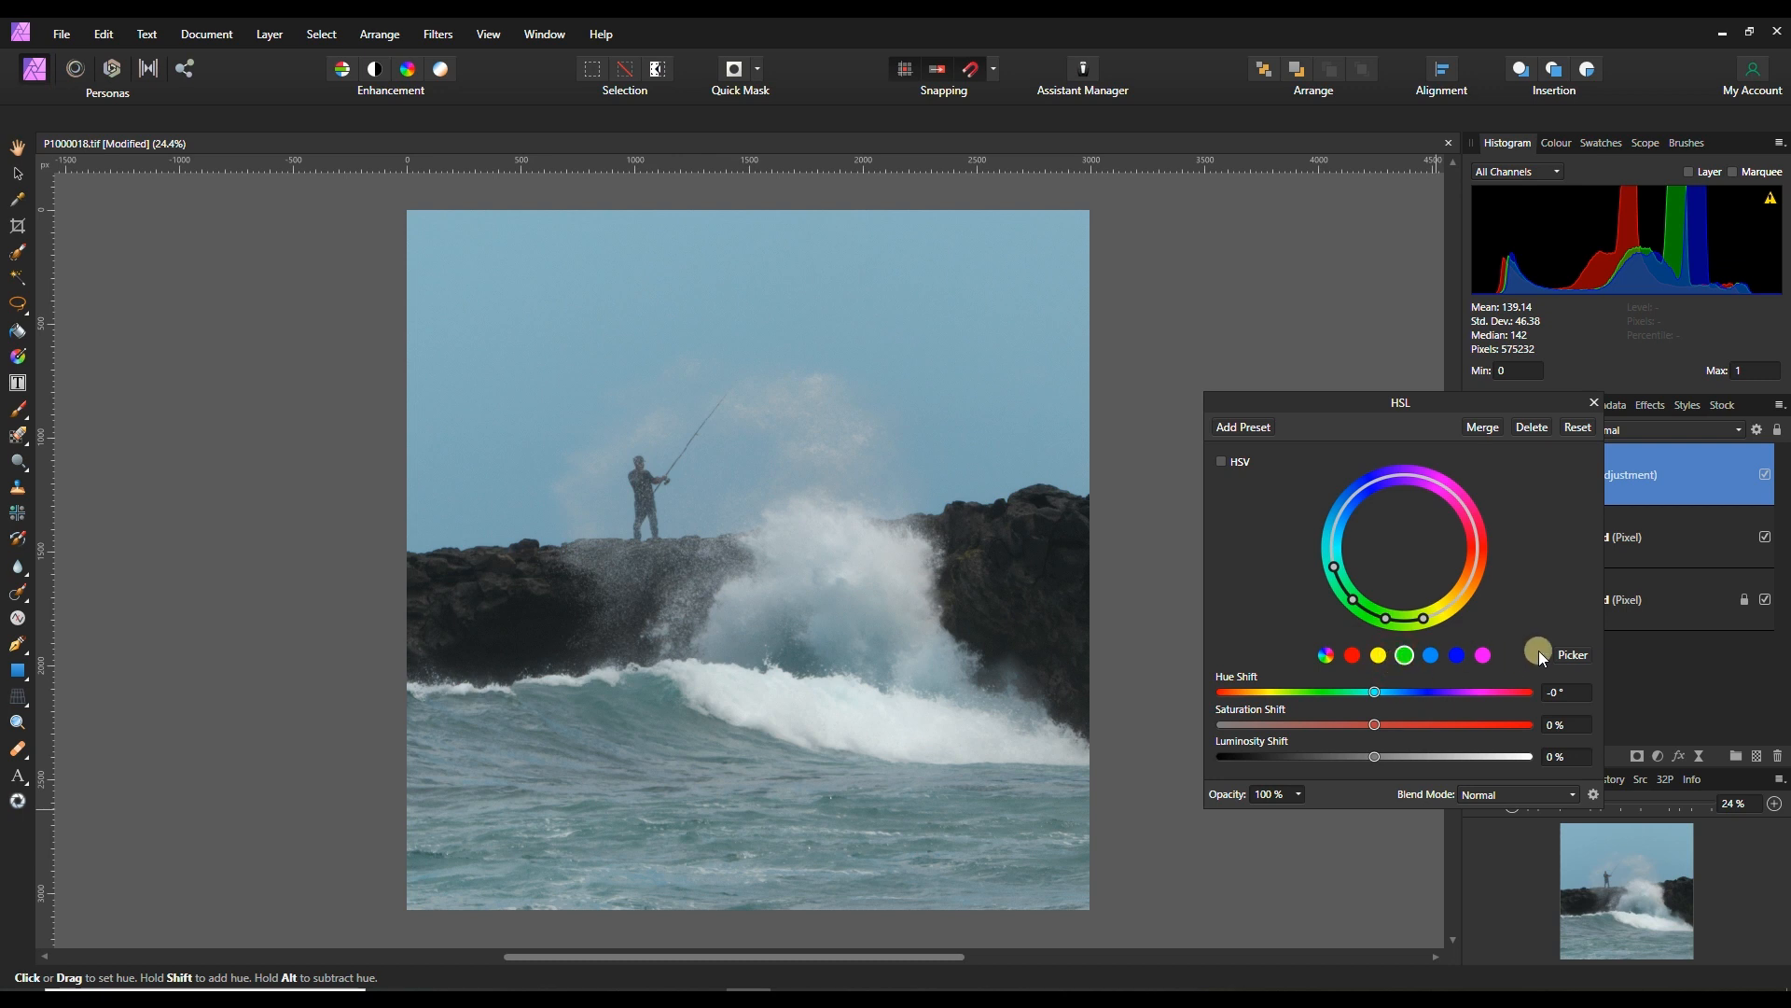
left_click(1586, 656)
left_click(634, 822)
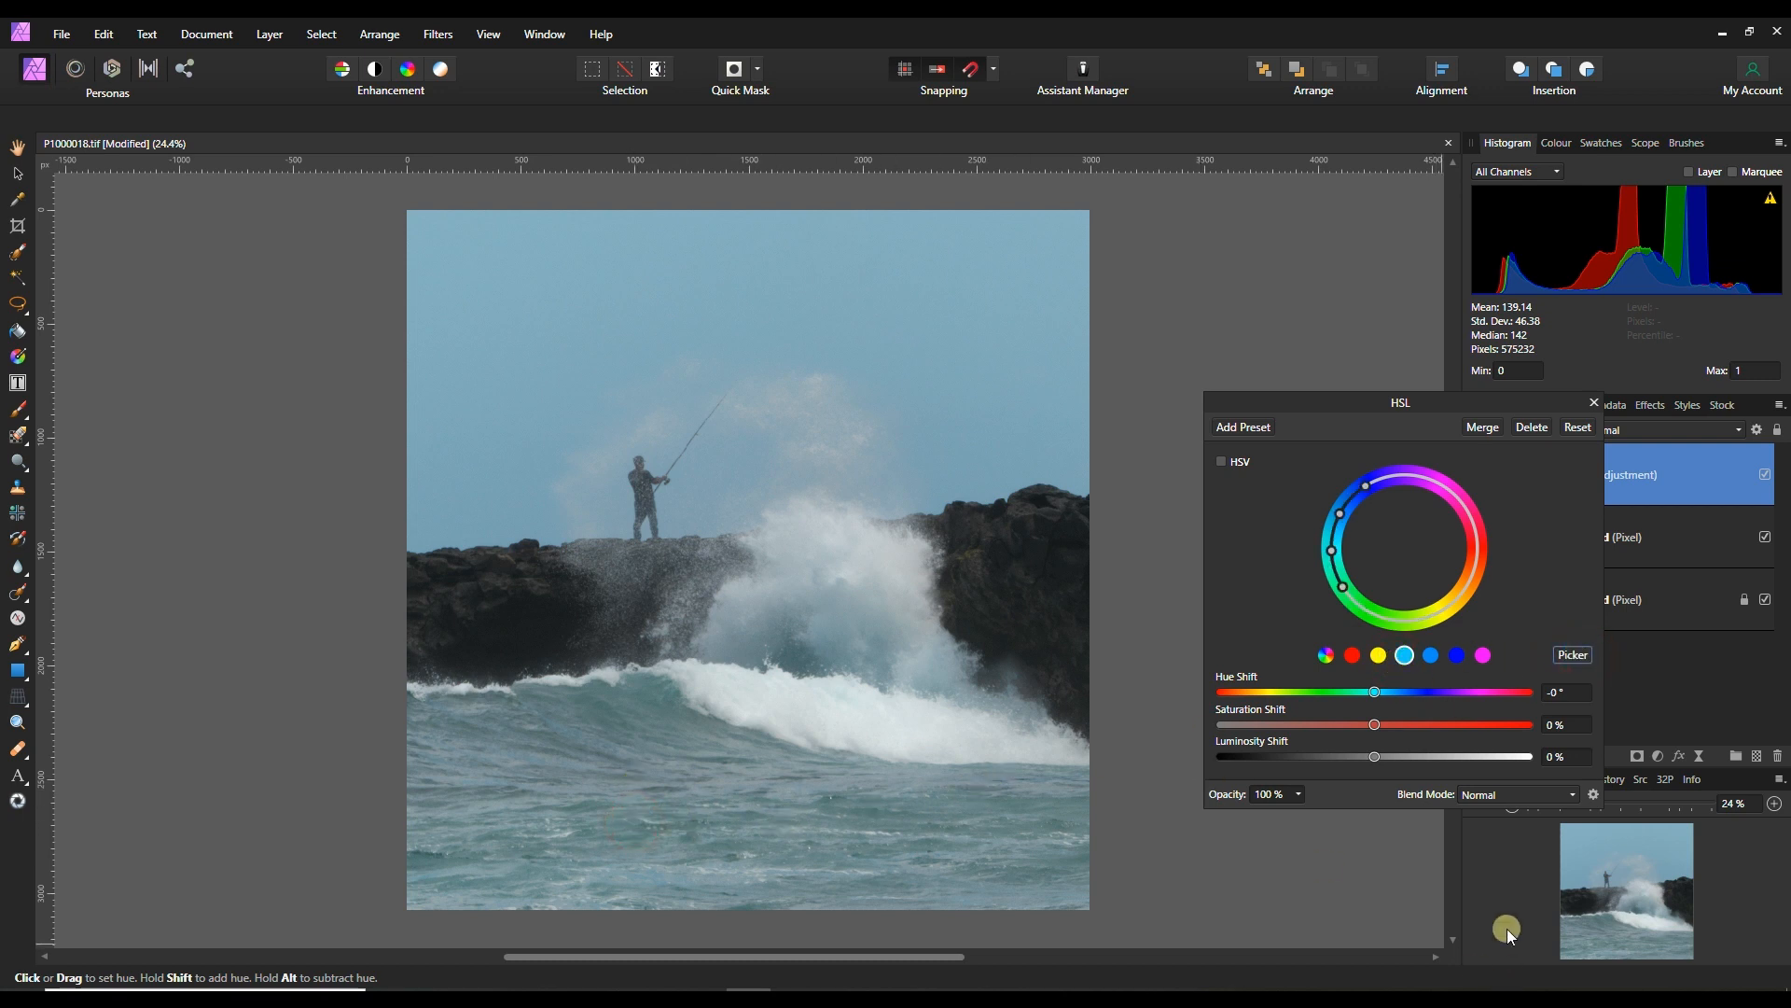
left_click_drag(1397, 730, 1369, 700)
left_click_drag(1433, 756, 1358, 758)
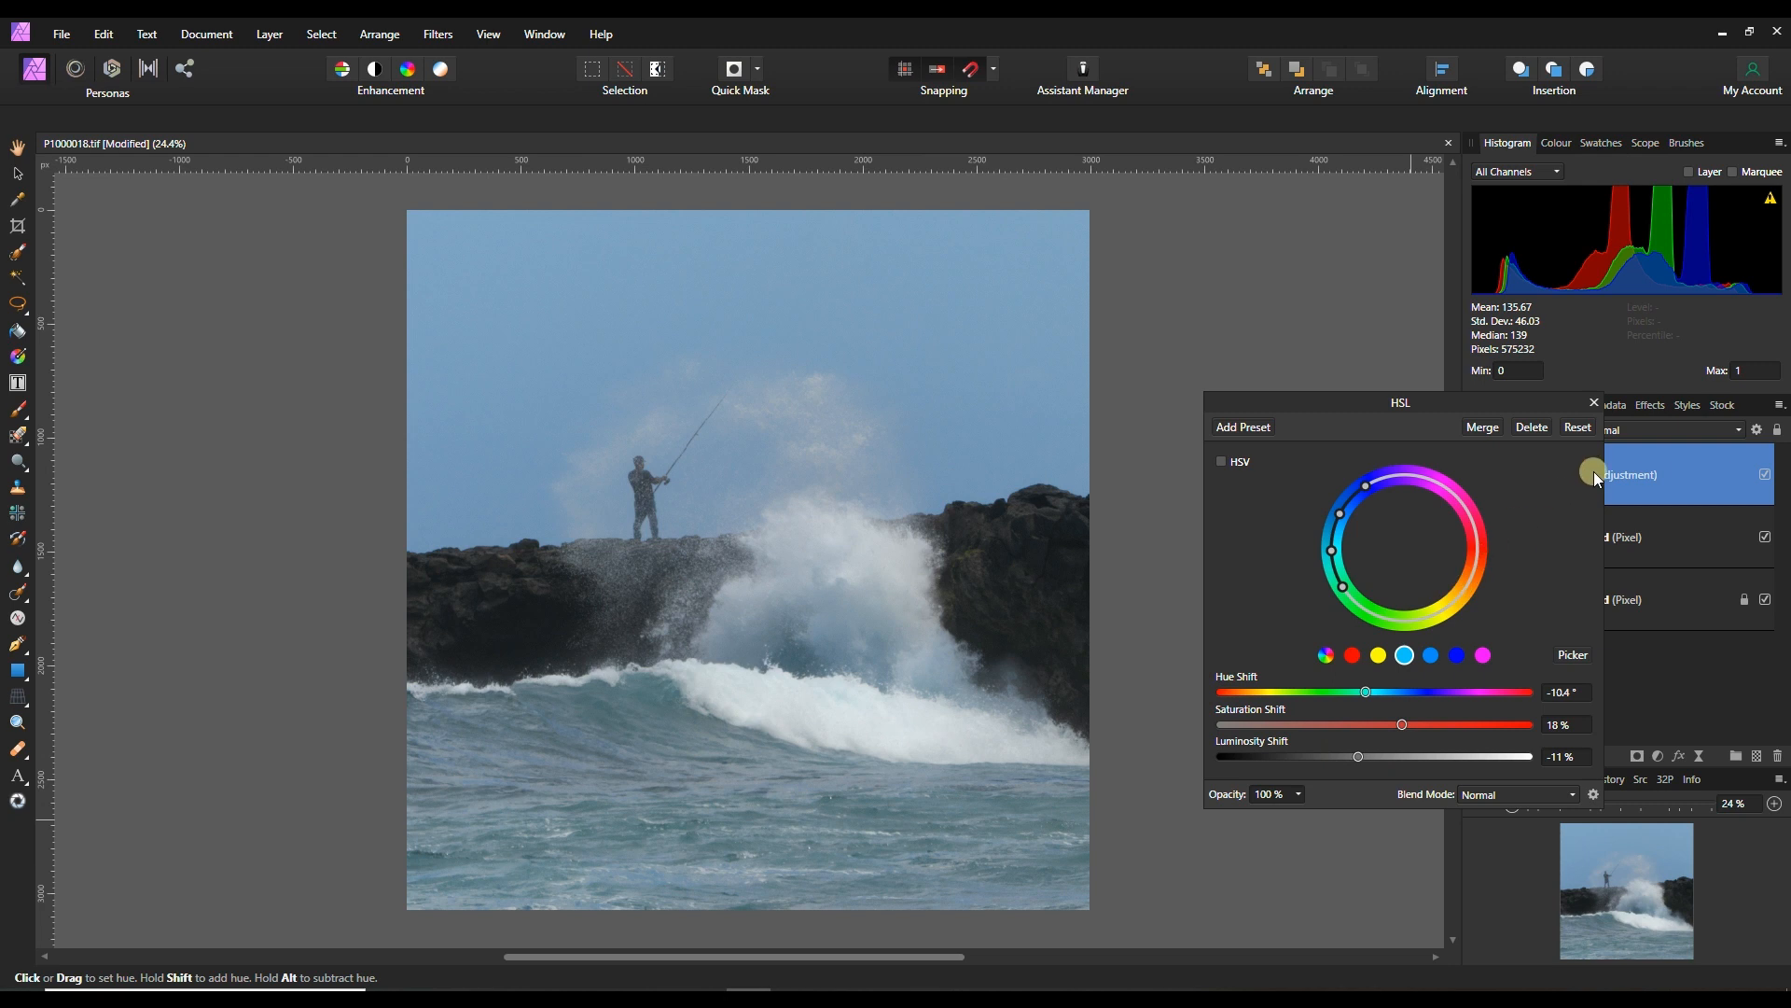
left_click(1591, 403)
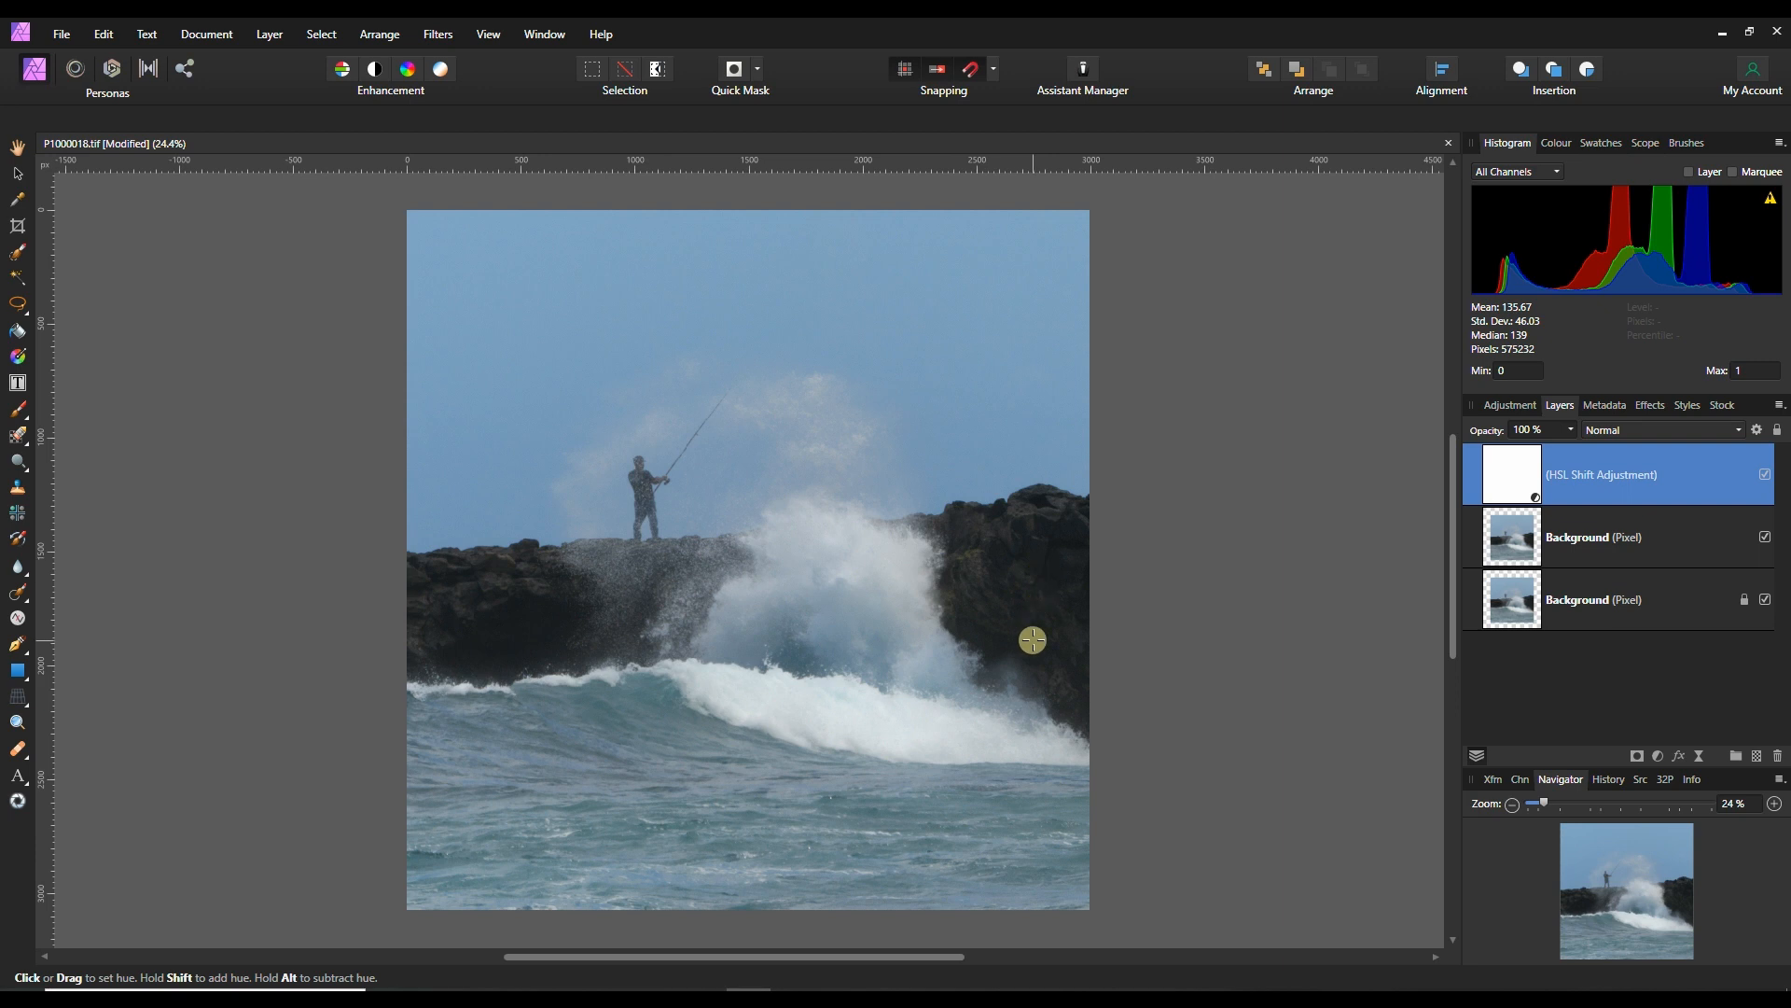
Add a Vibrance adjustment layer above the HSL adjustment and set its vibrance to 9%.
right_click(1531, 471)
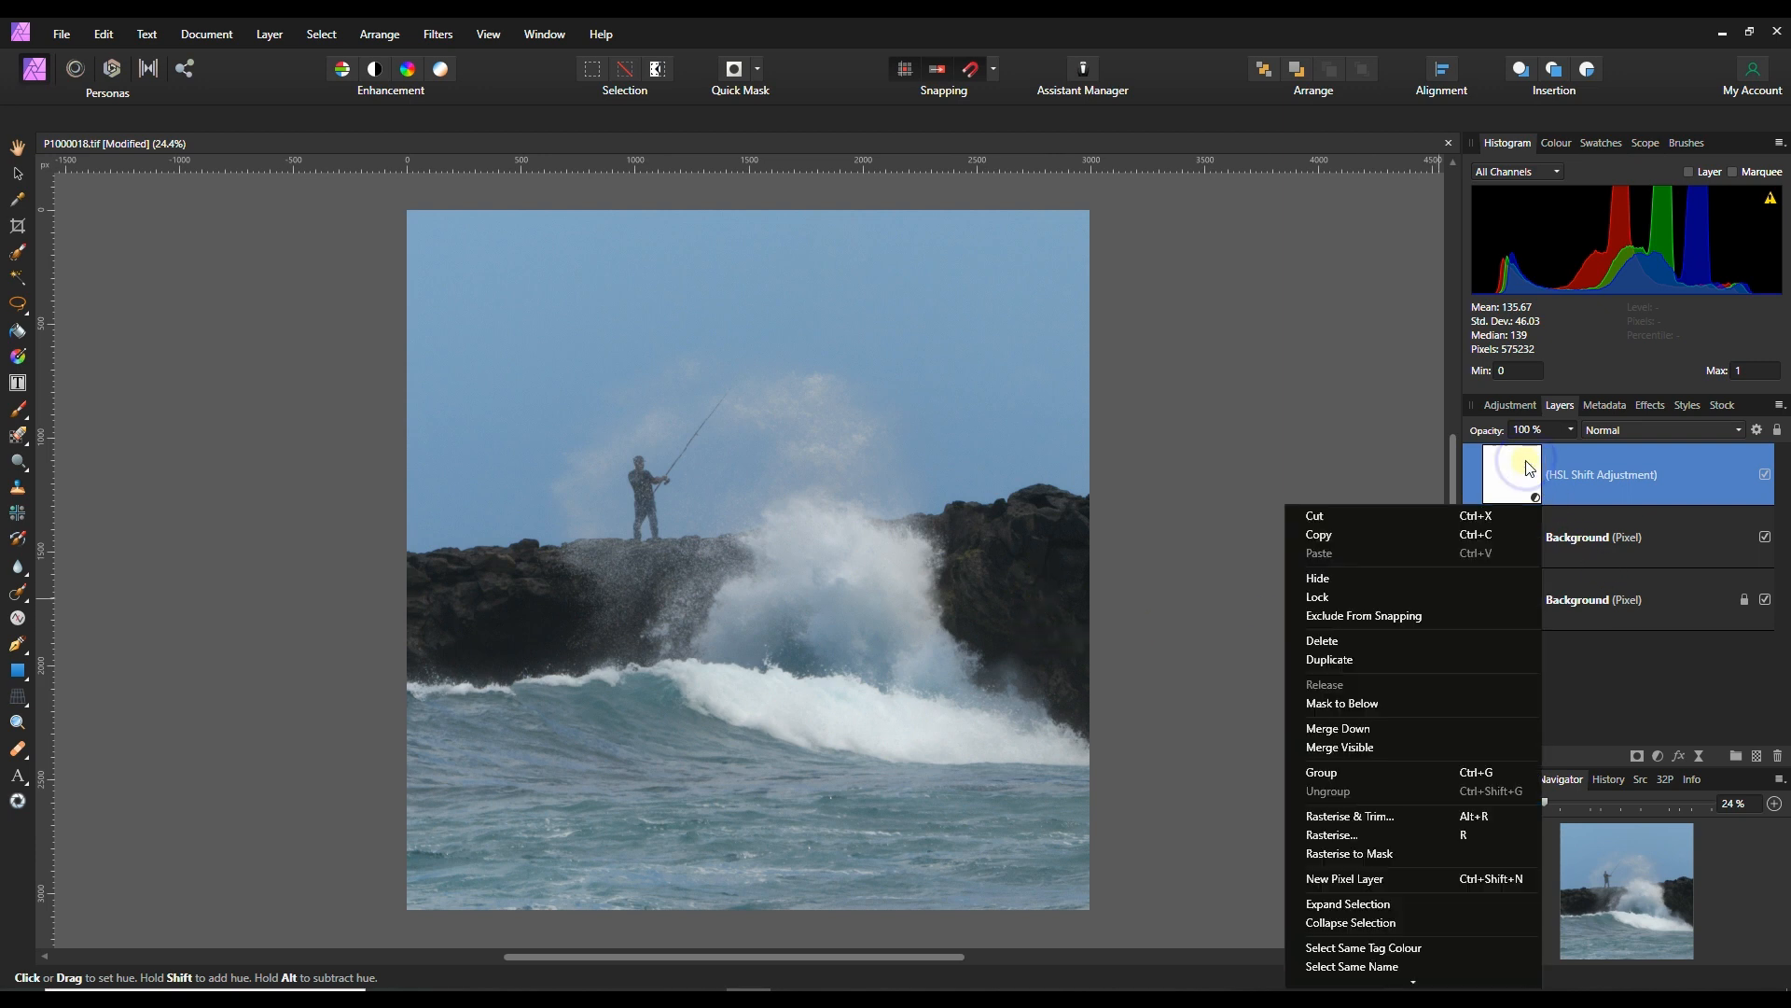
left_click(1577, 684)
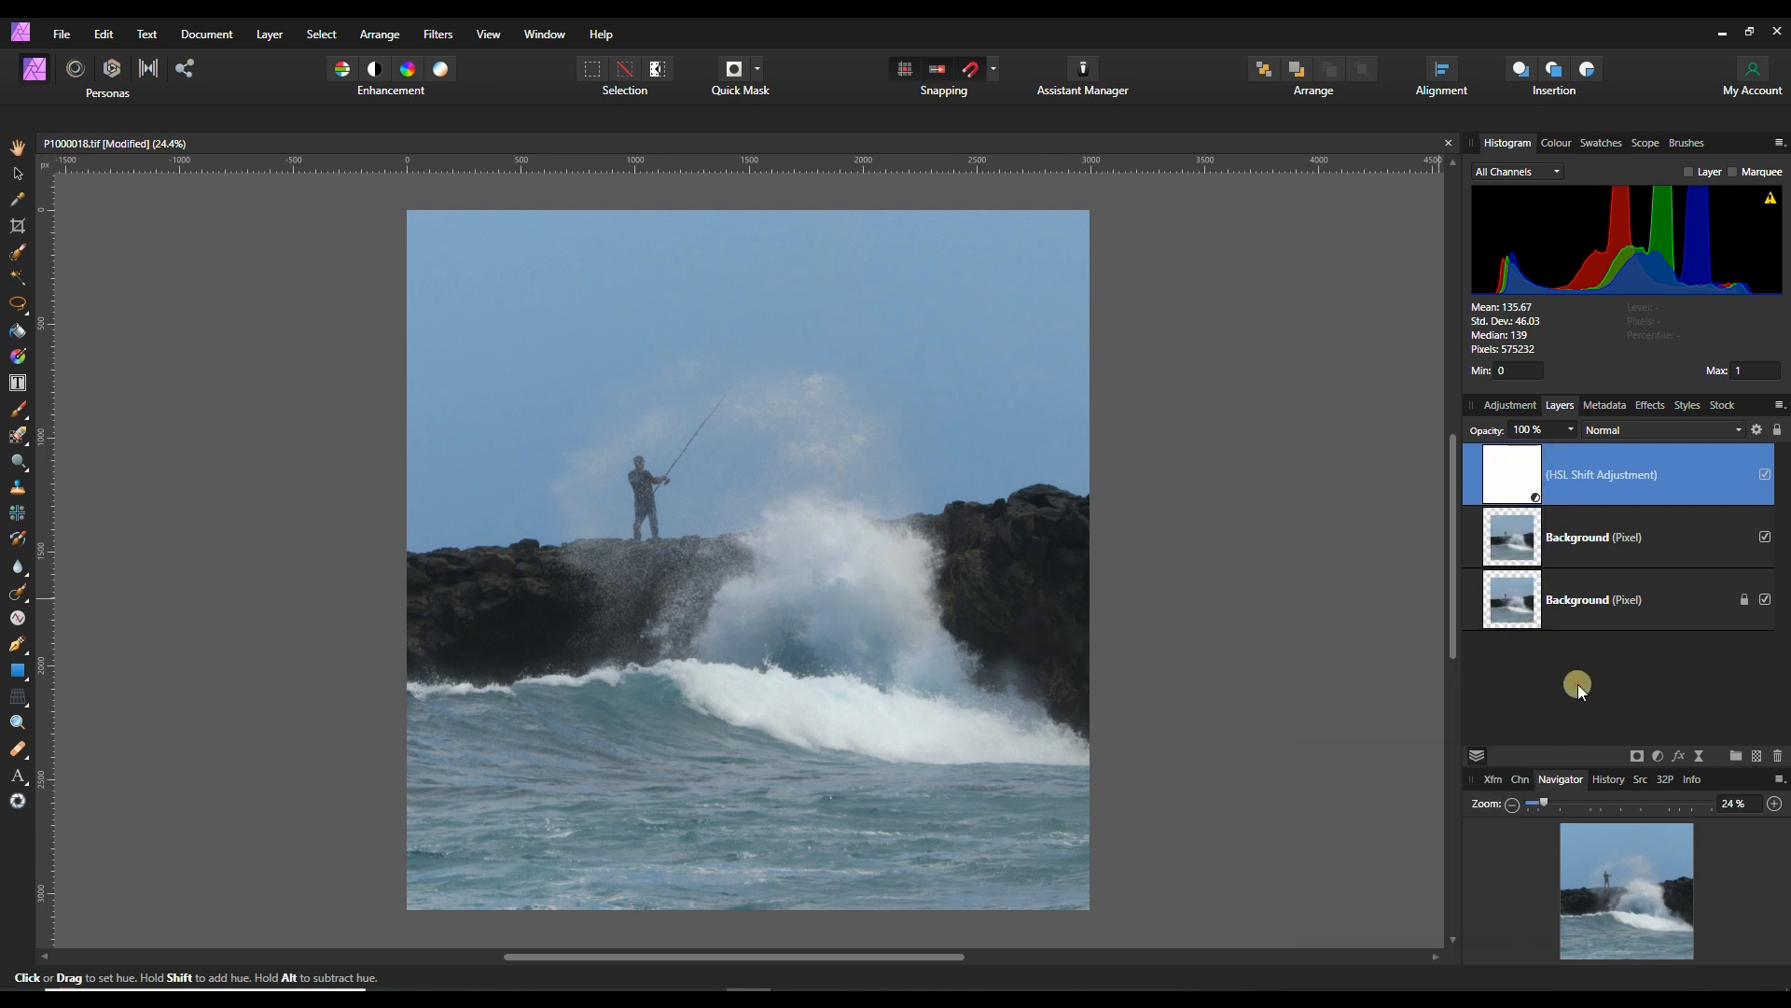
left_click(1657, 758)
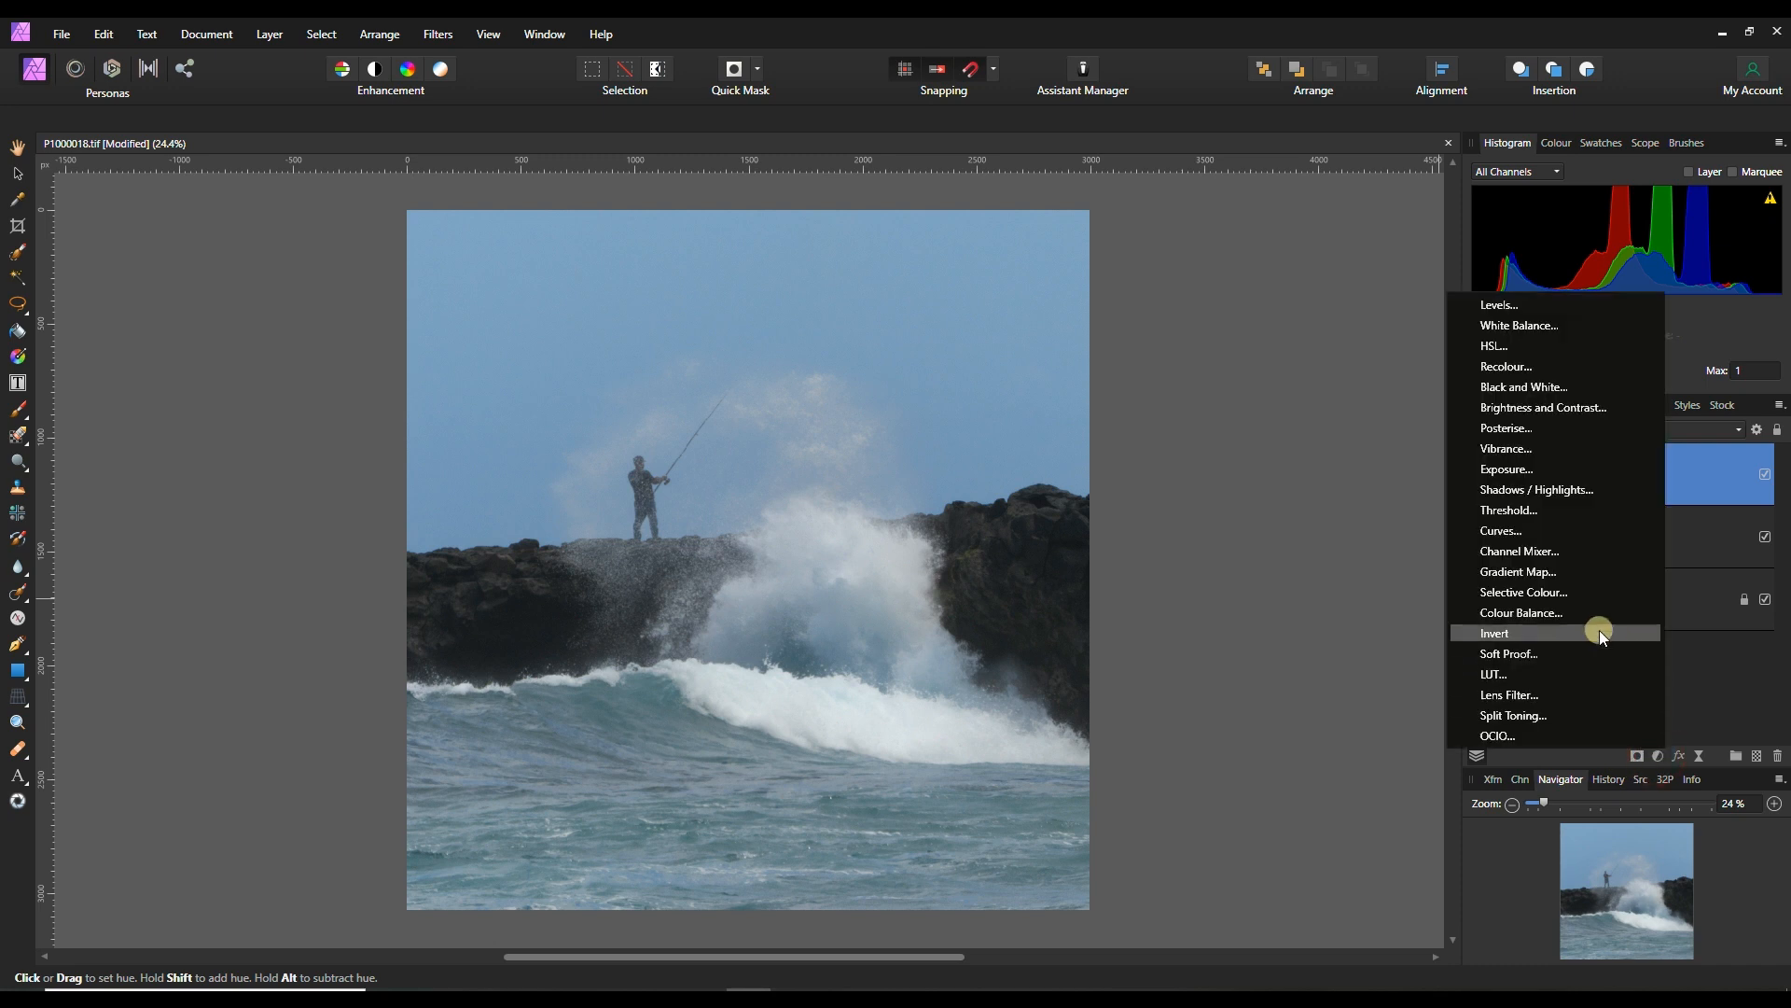
left_click(1535, 447)
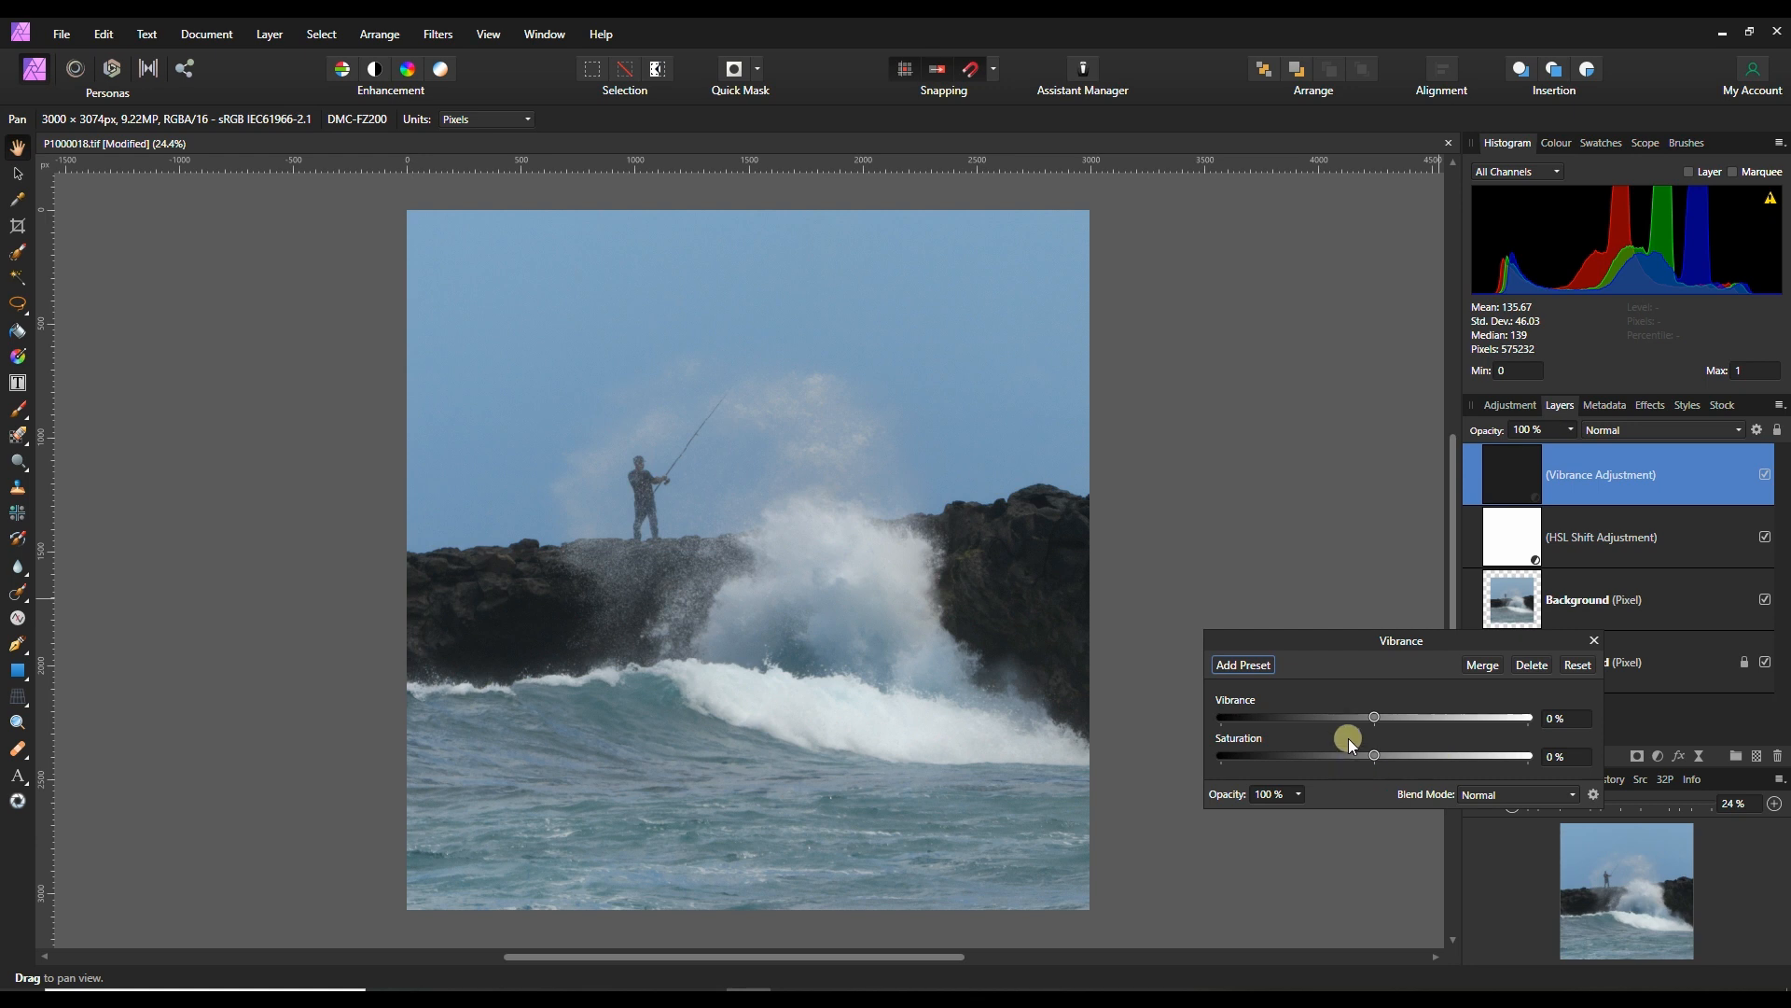
left_click_drag(1375, 718, 1390, 722)
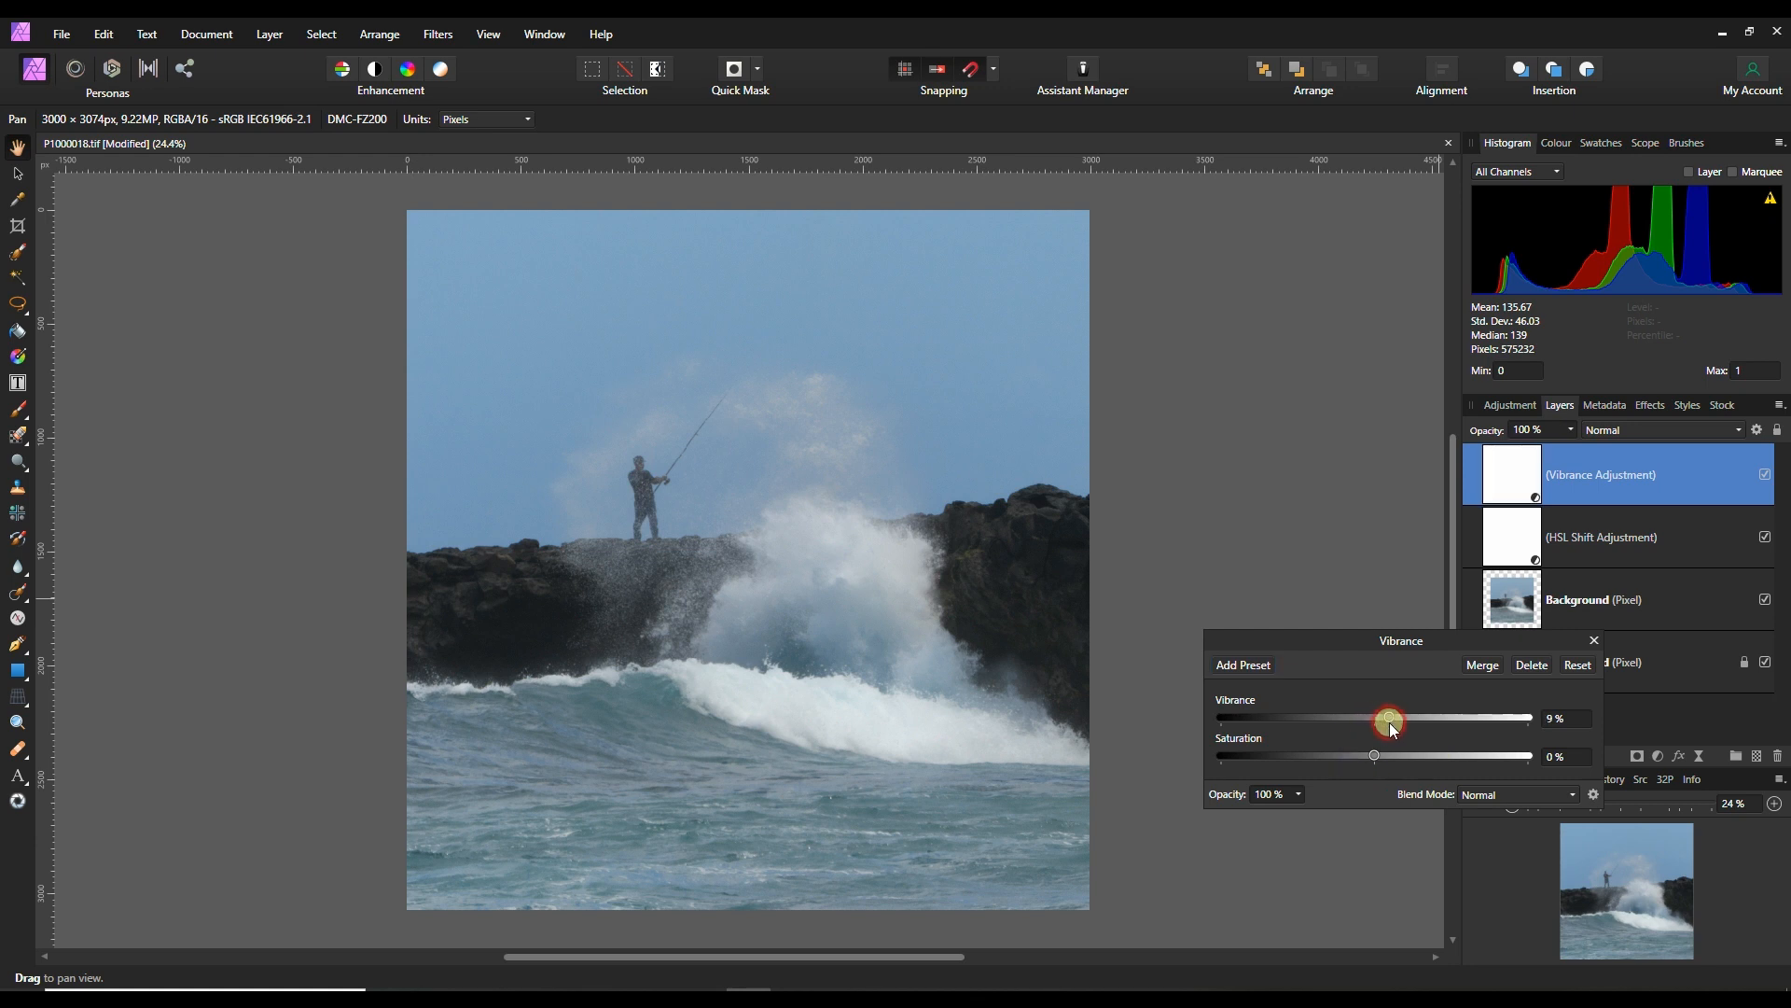
Set the Vibrance adjustment's blend mode to Colour and raise its vibrance further, beyond 28%.
left_click(1482, 796)
scroll(1482, 705, "down", 5)
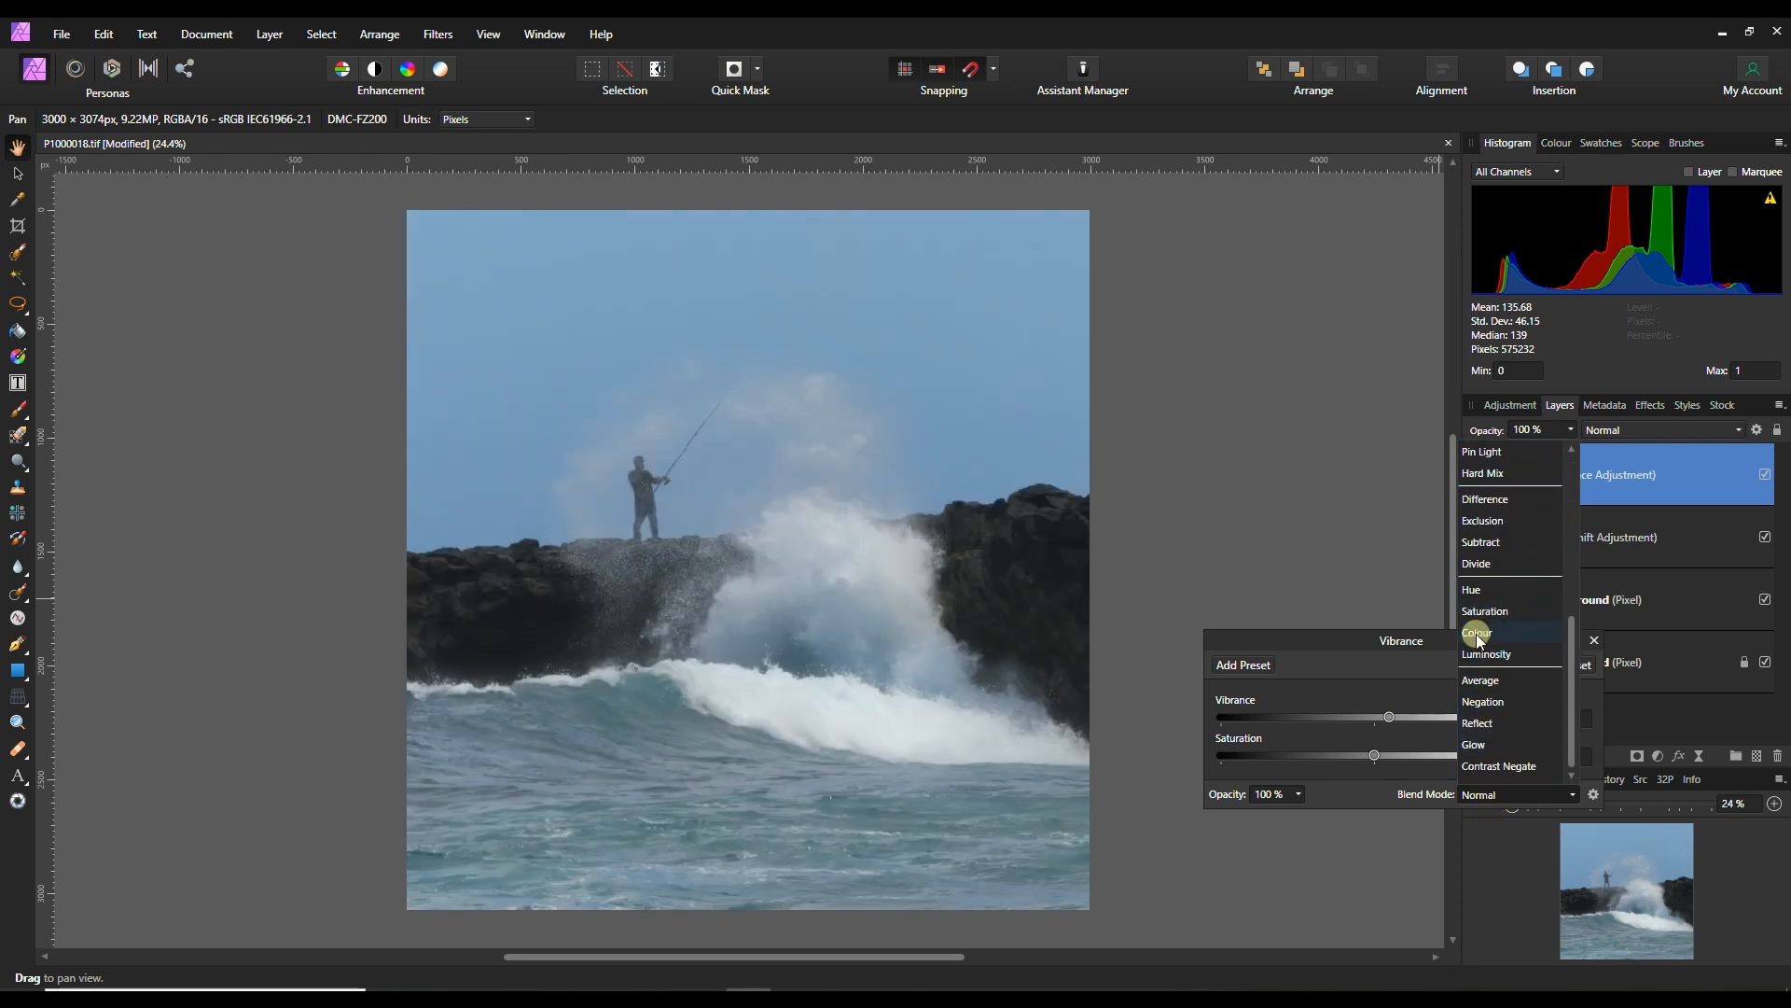
left_click(1476, 634)
left_click_drag(1389, 713, 1400, 718)
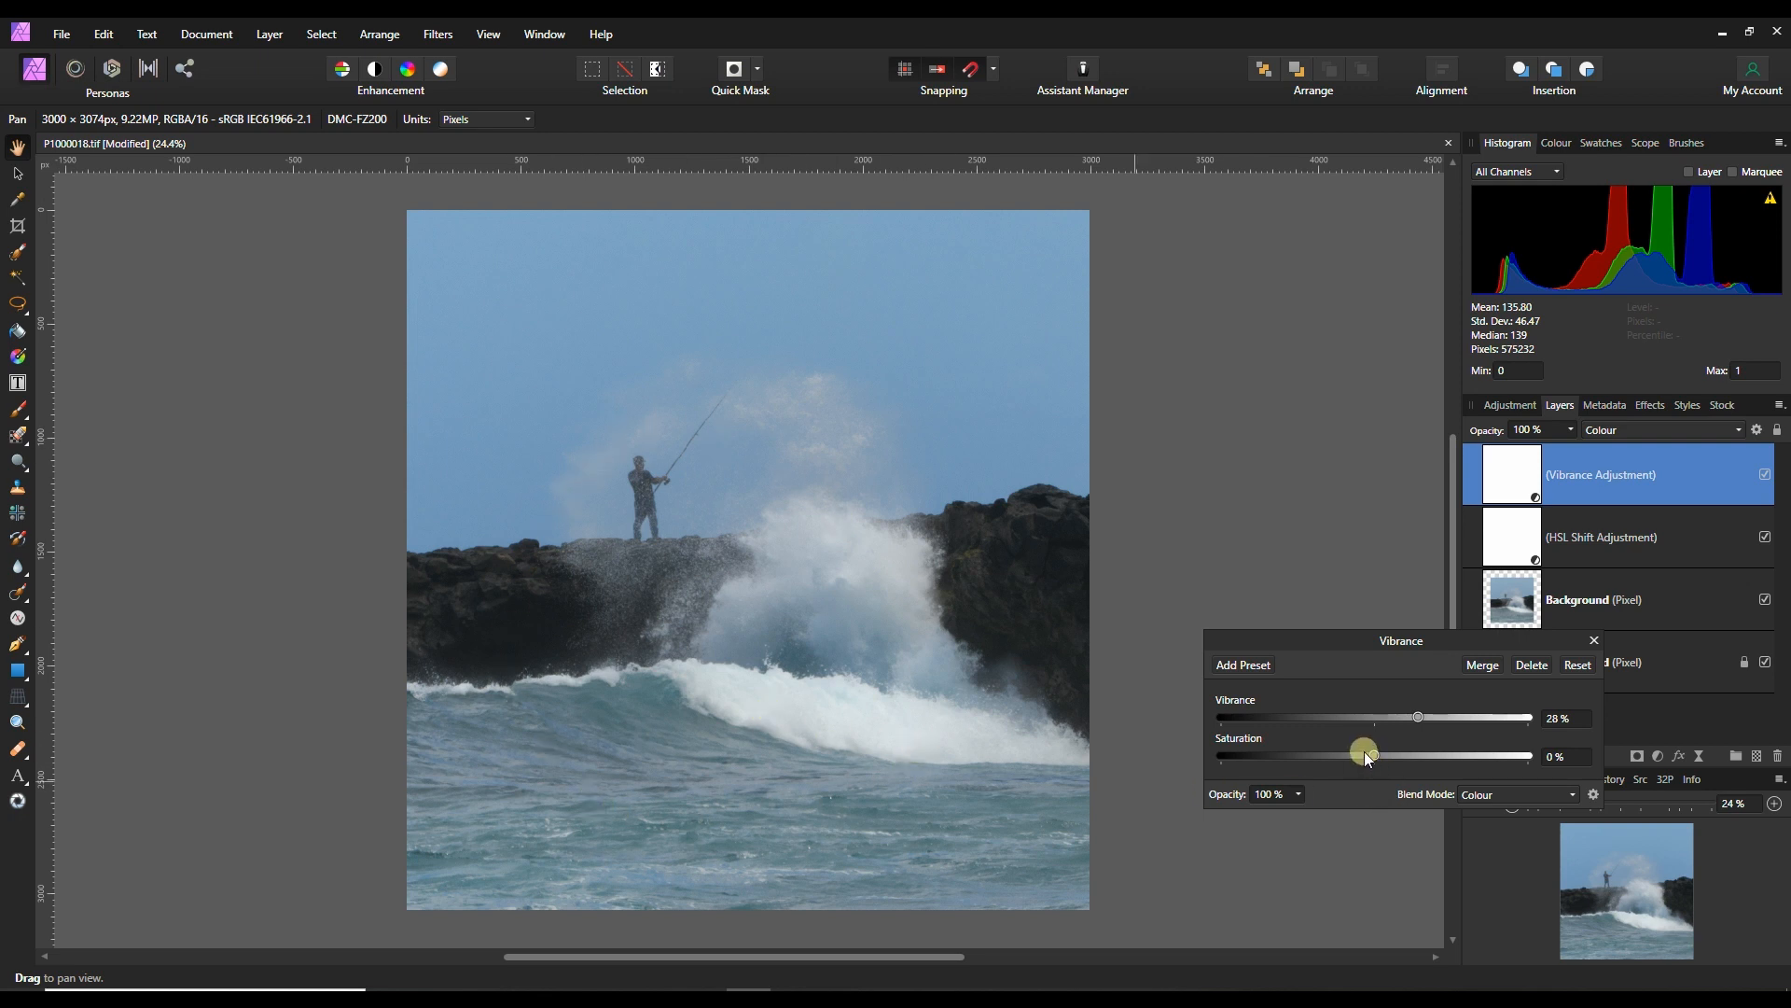
left_click_drag(1421, 715, 1441, 724)
left_click(1597, 641)
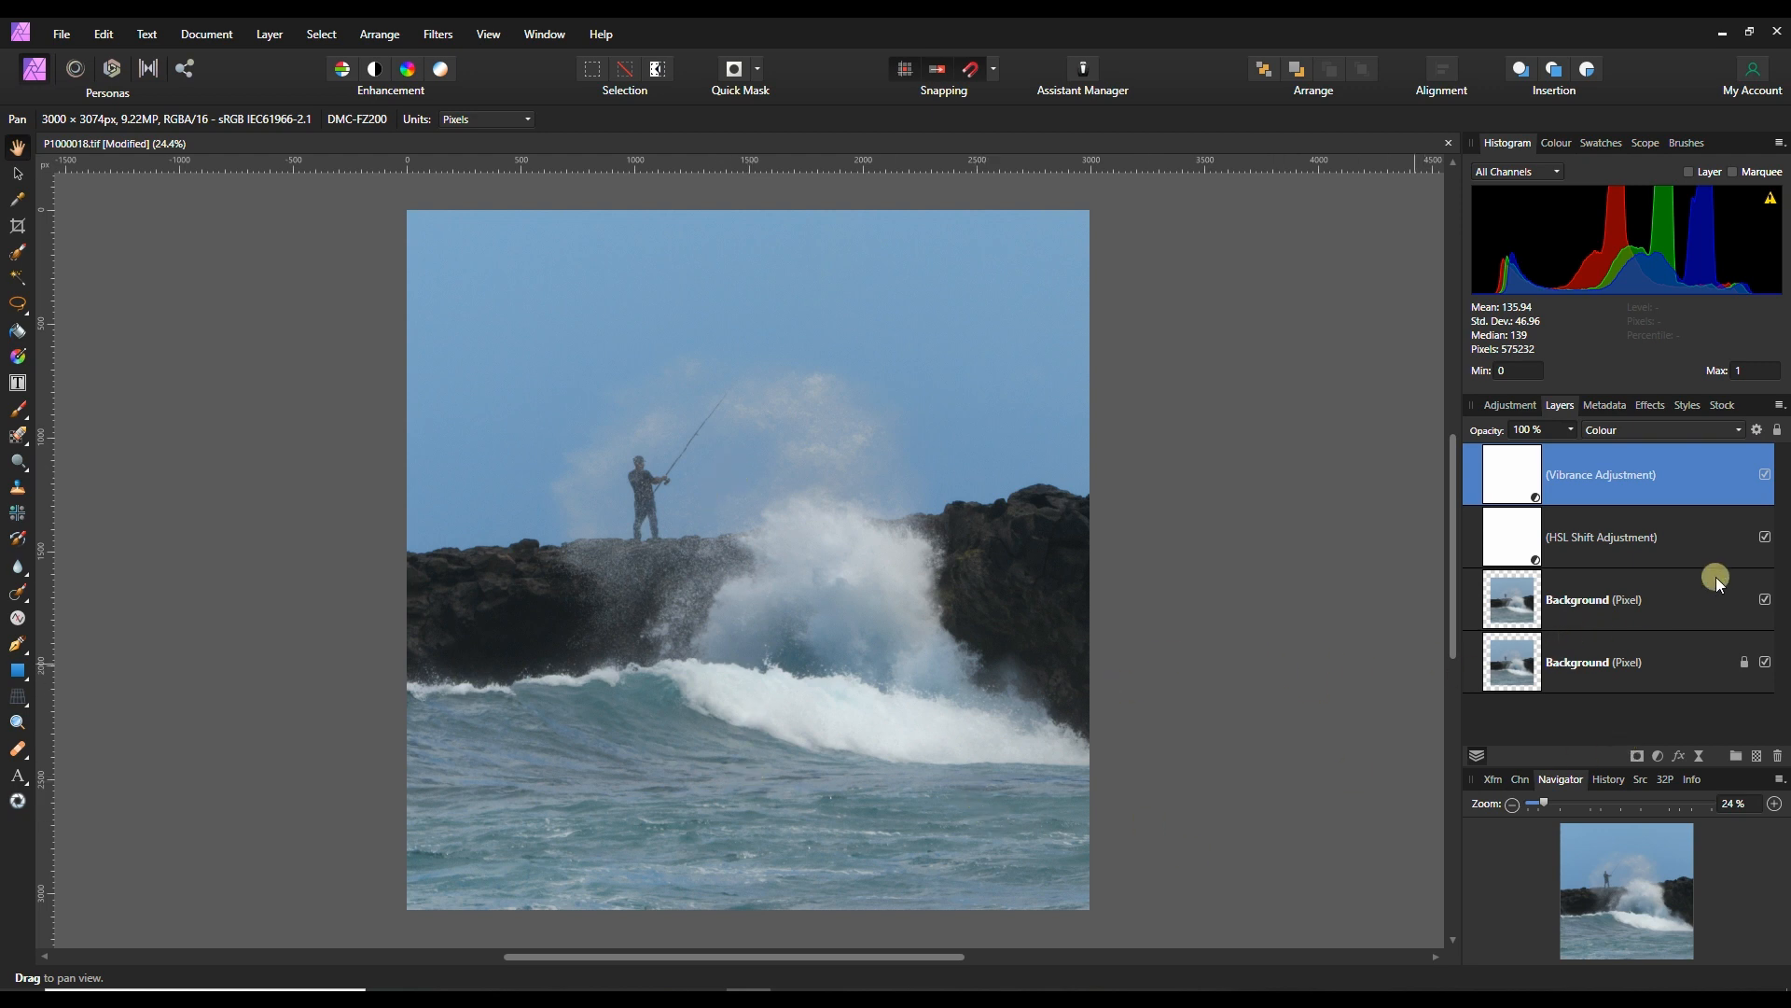
Merge the visible layers into a new pixel layer and open it in the Luminar Neo plugin.
right_click(1528, 474)
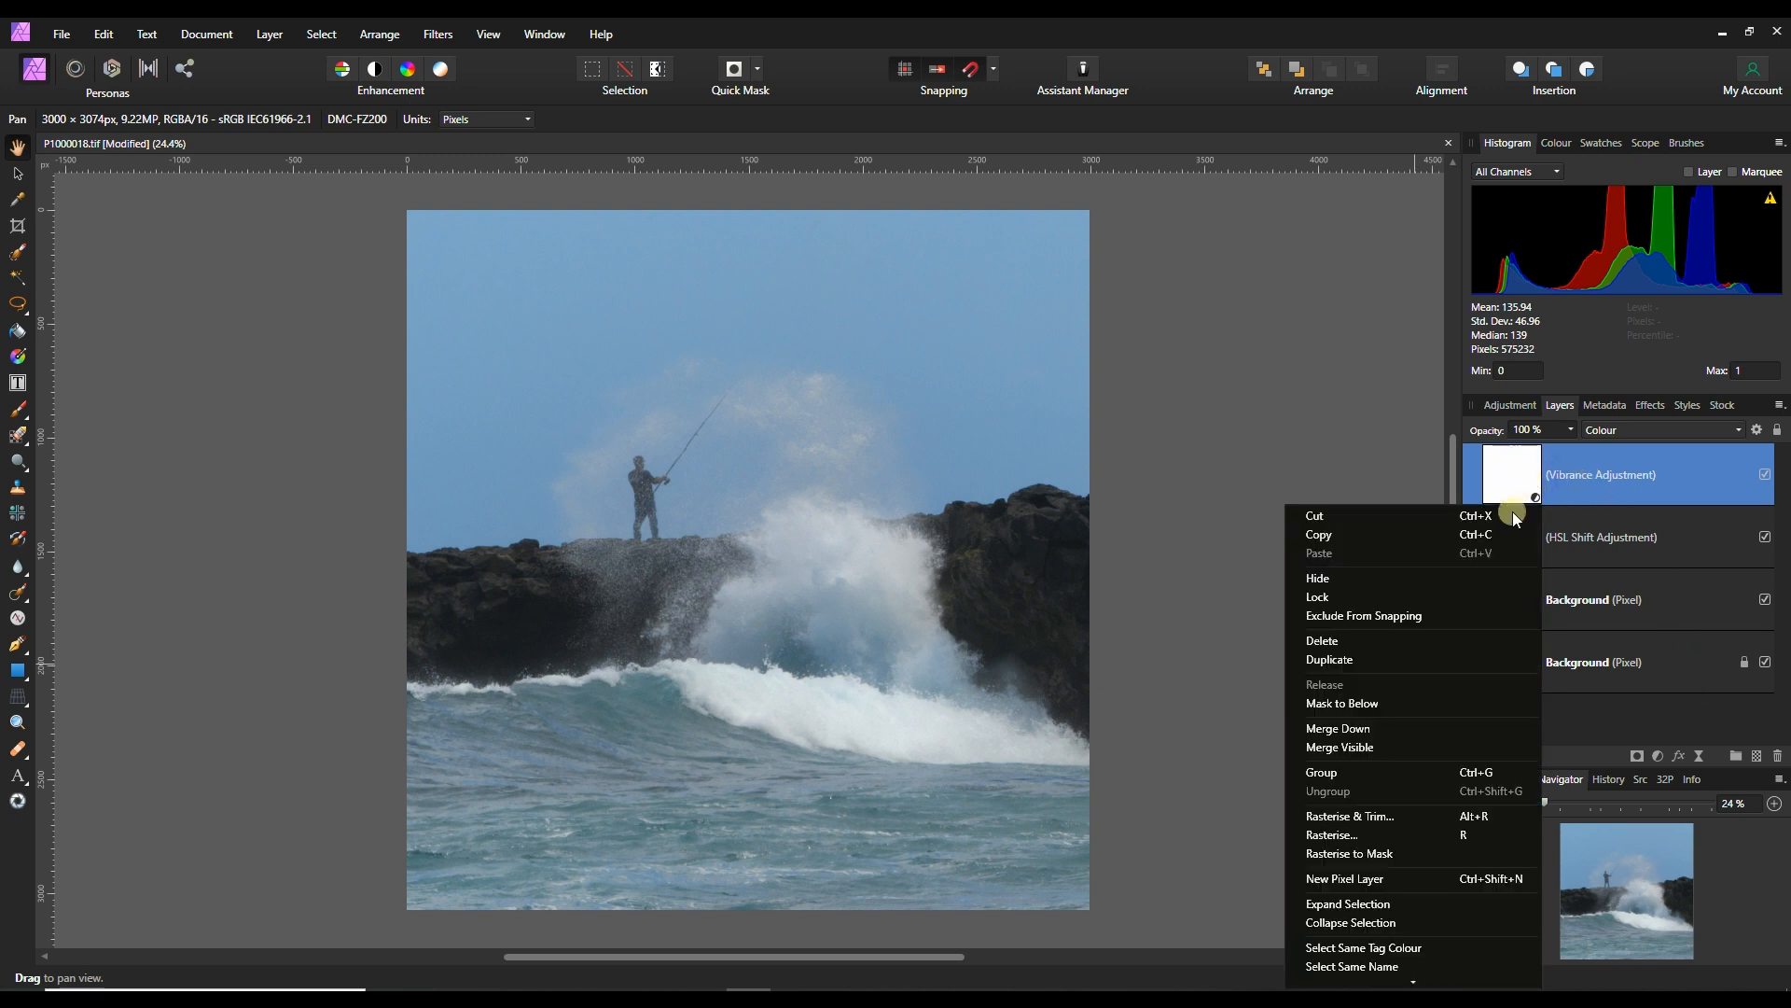
left_click(1369, 746)
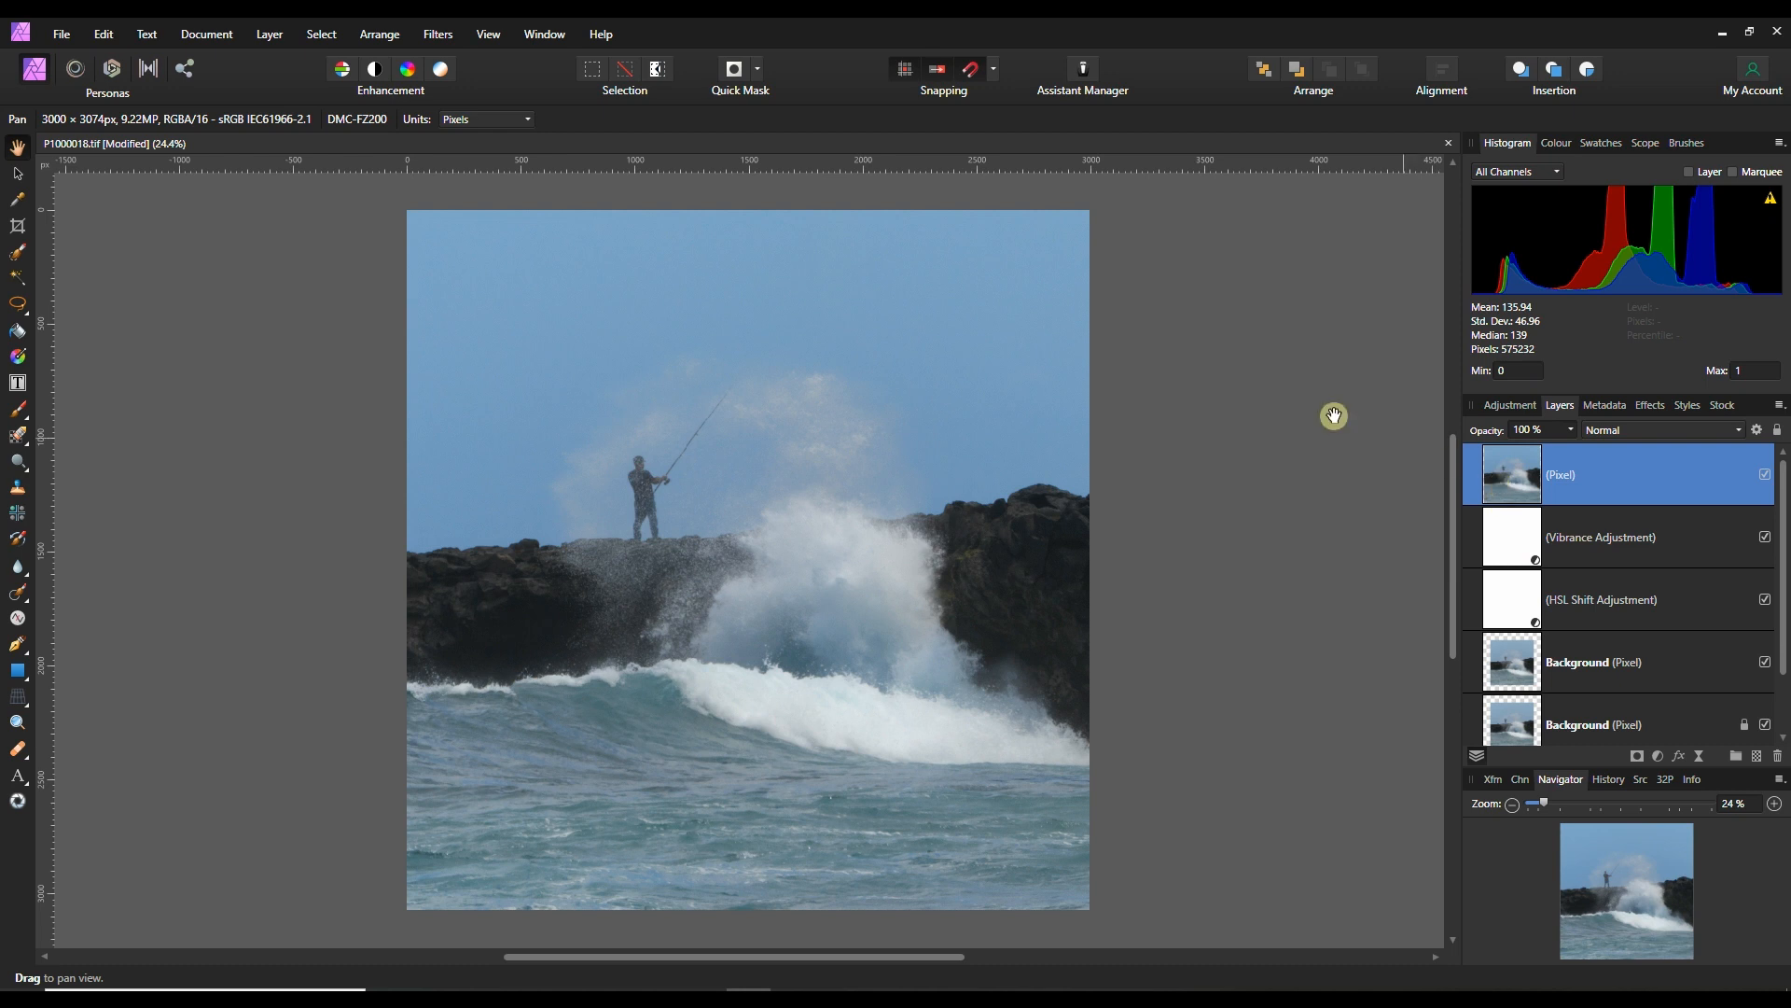
left_click(456, 35)
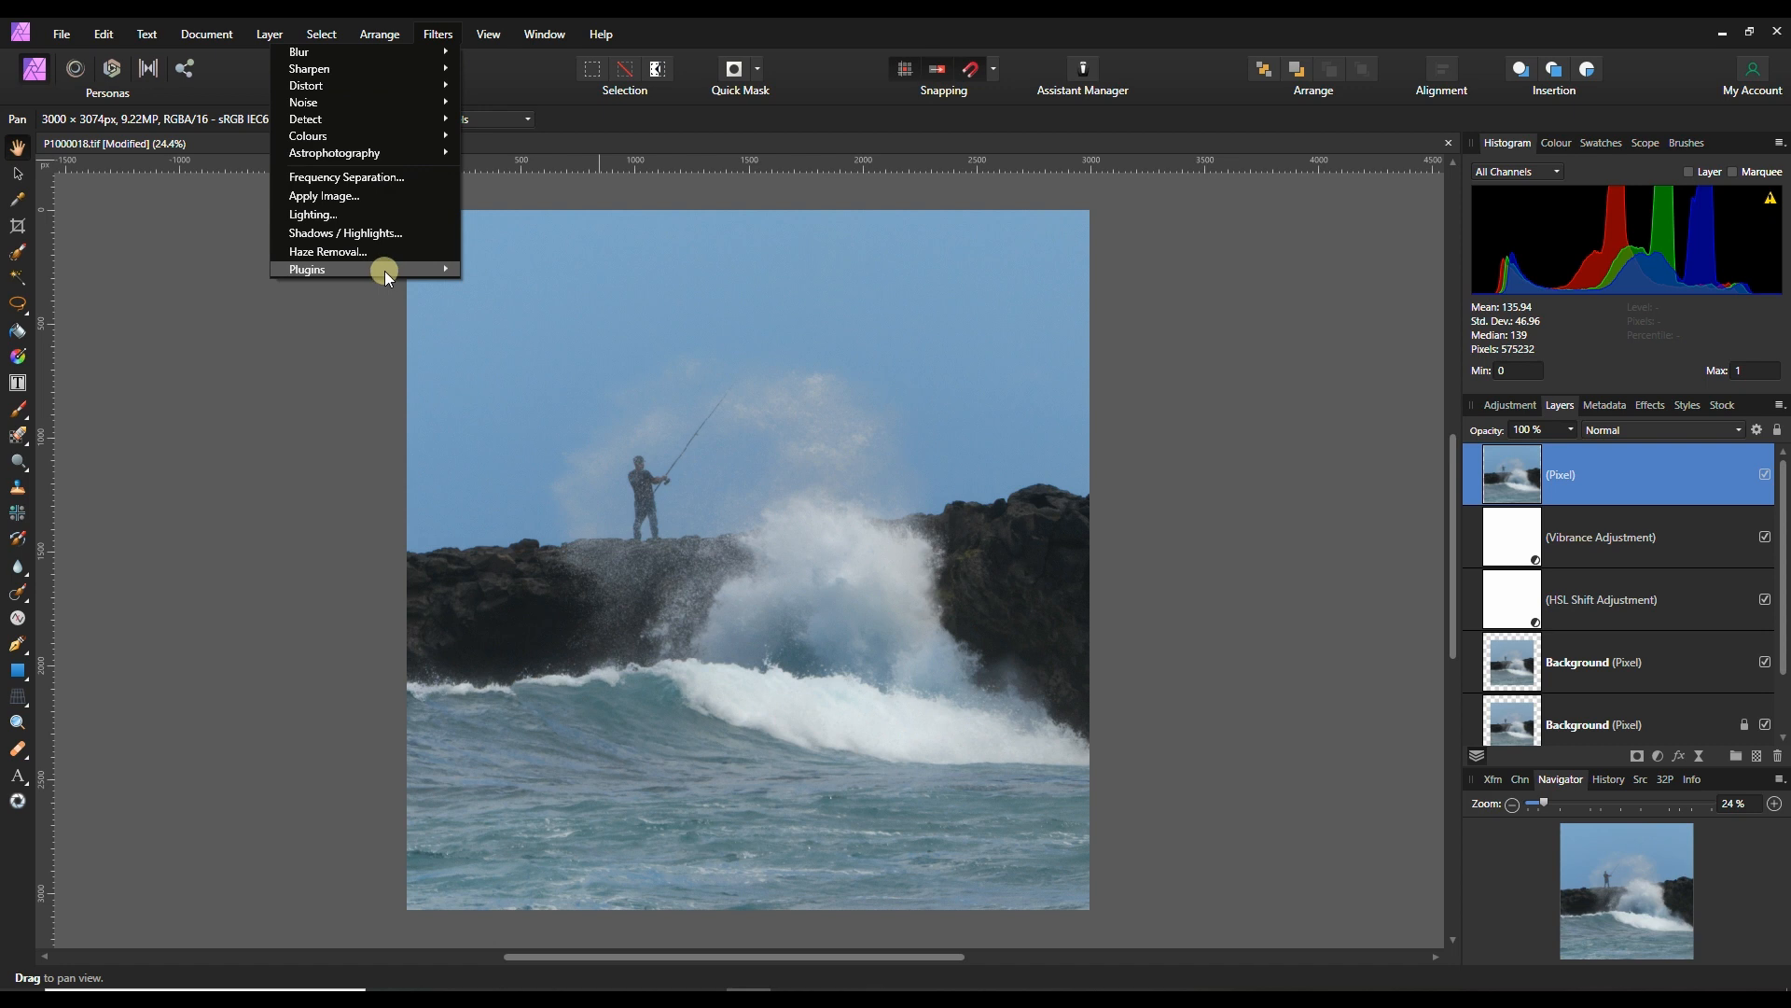
mouse_move(385, 271)
mouse_move(190, 283)
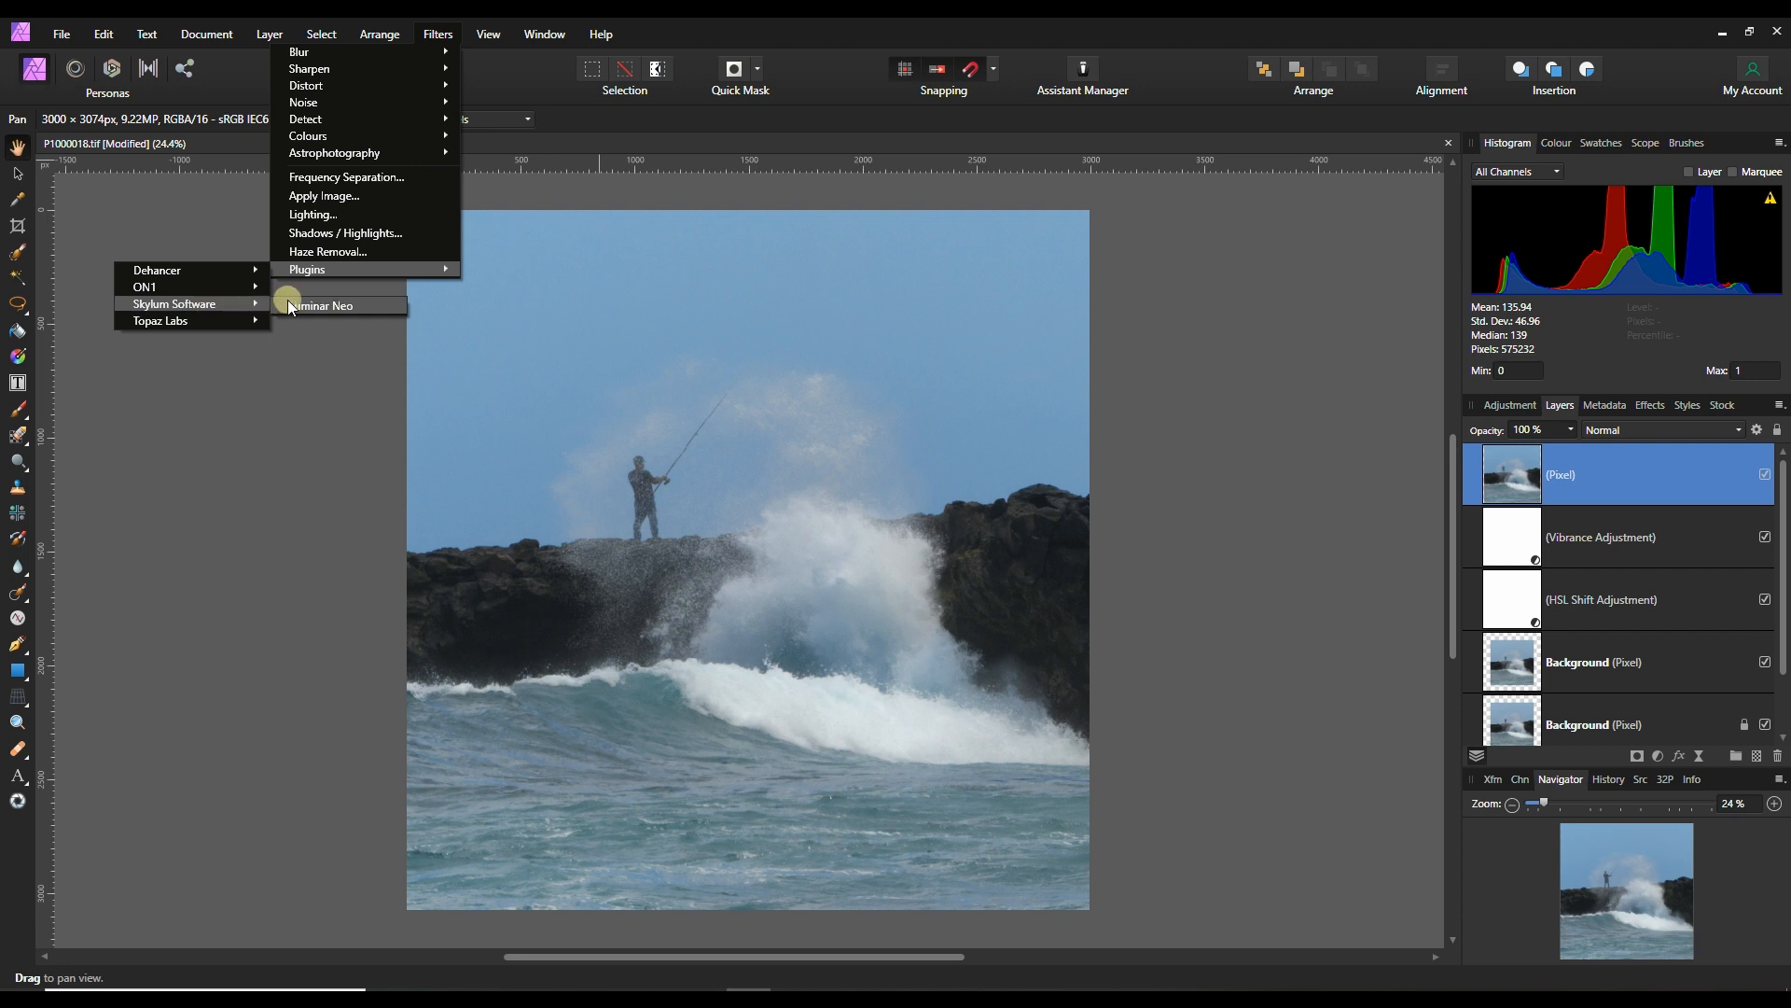
left_click(295, 300)
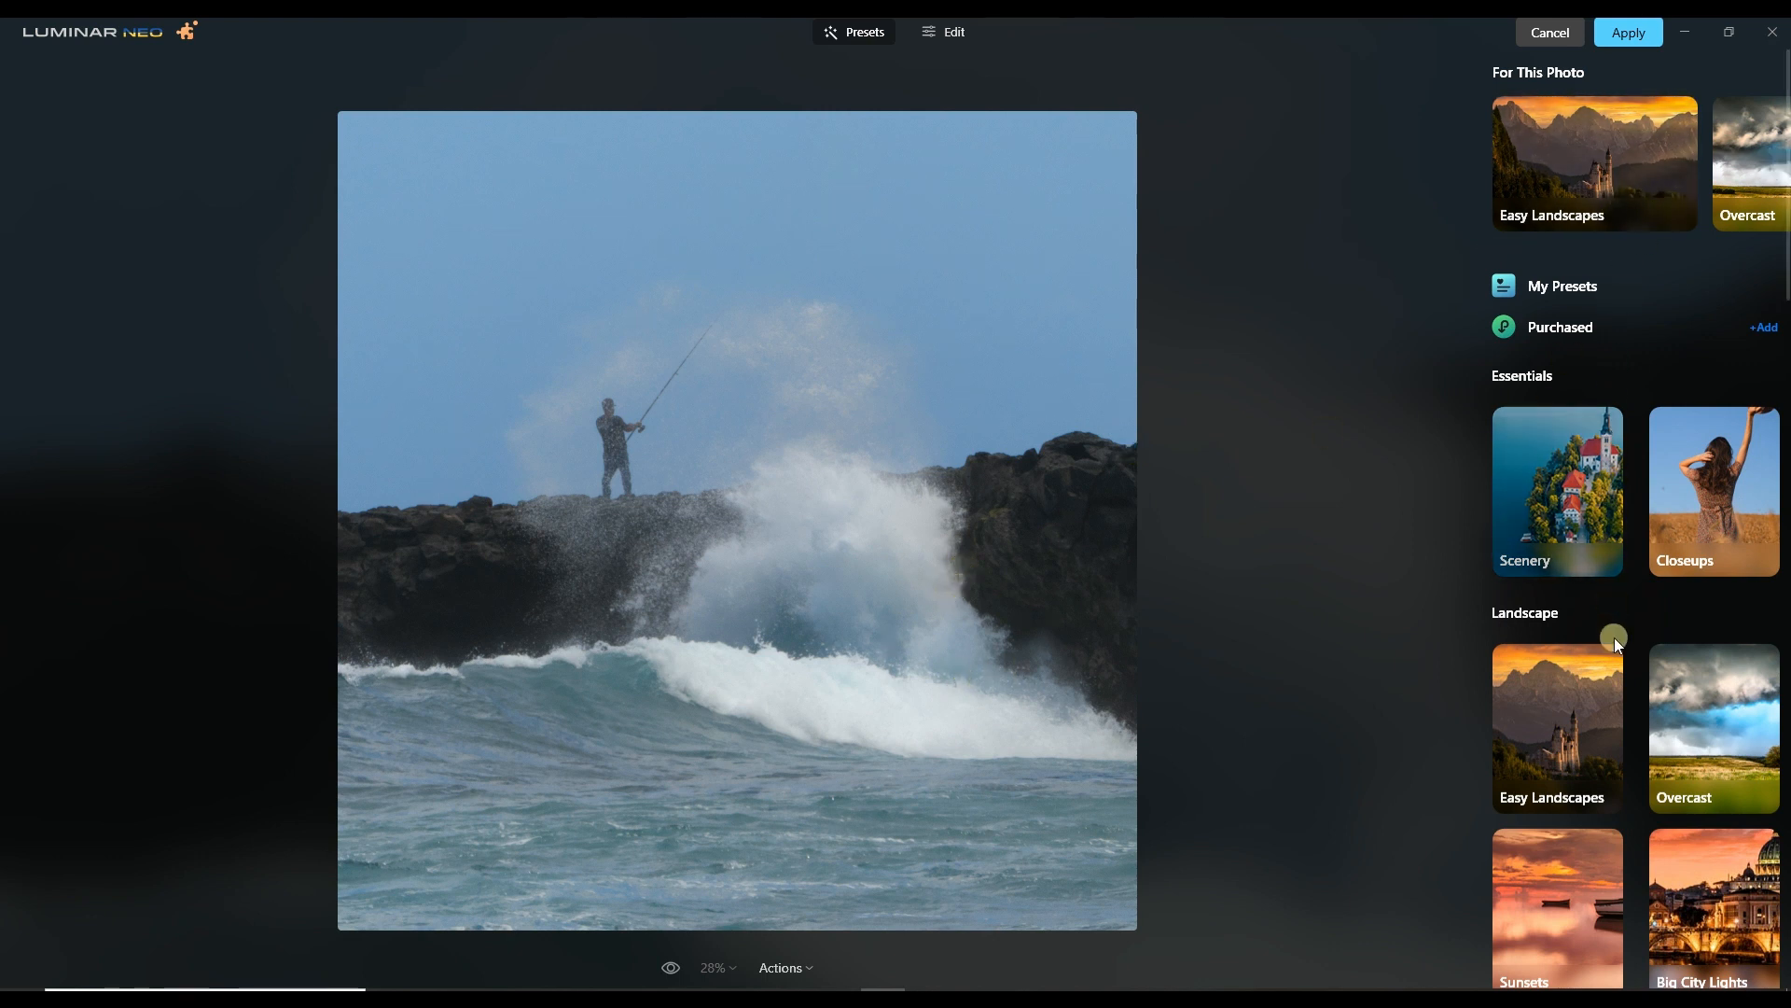
Try the Elegant Matte, Soulful, Lighthouse and Low Key presets from the Monochrome collection, and remove the applied preset.
scroll(1614, 636, "down", 10)
scroll(1621, 627, "down", 2)
scroll(1621, 627, "up", 5)
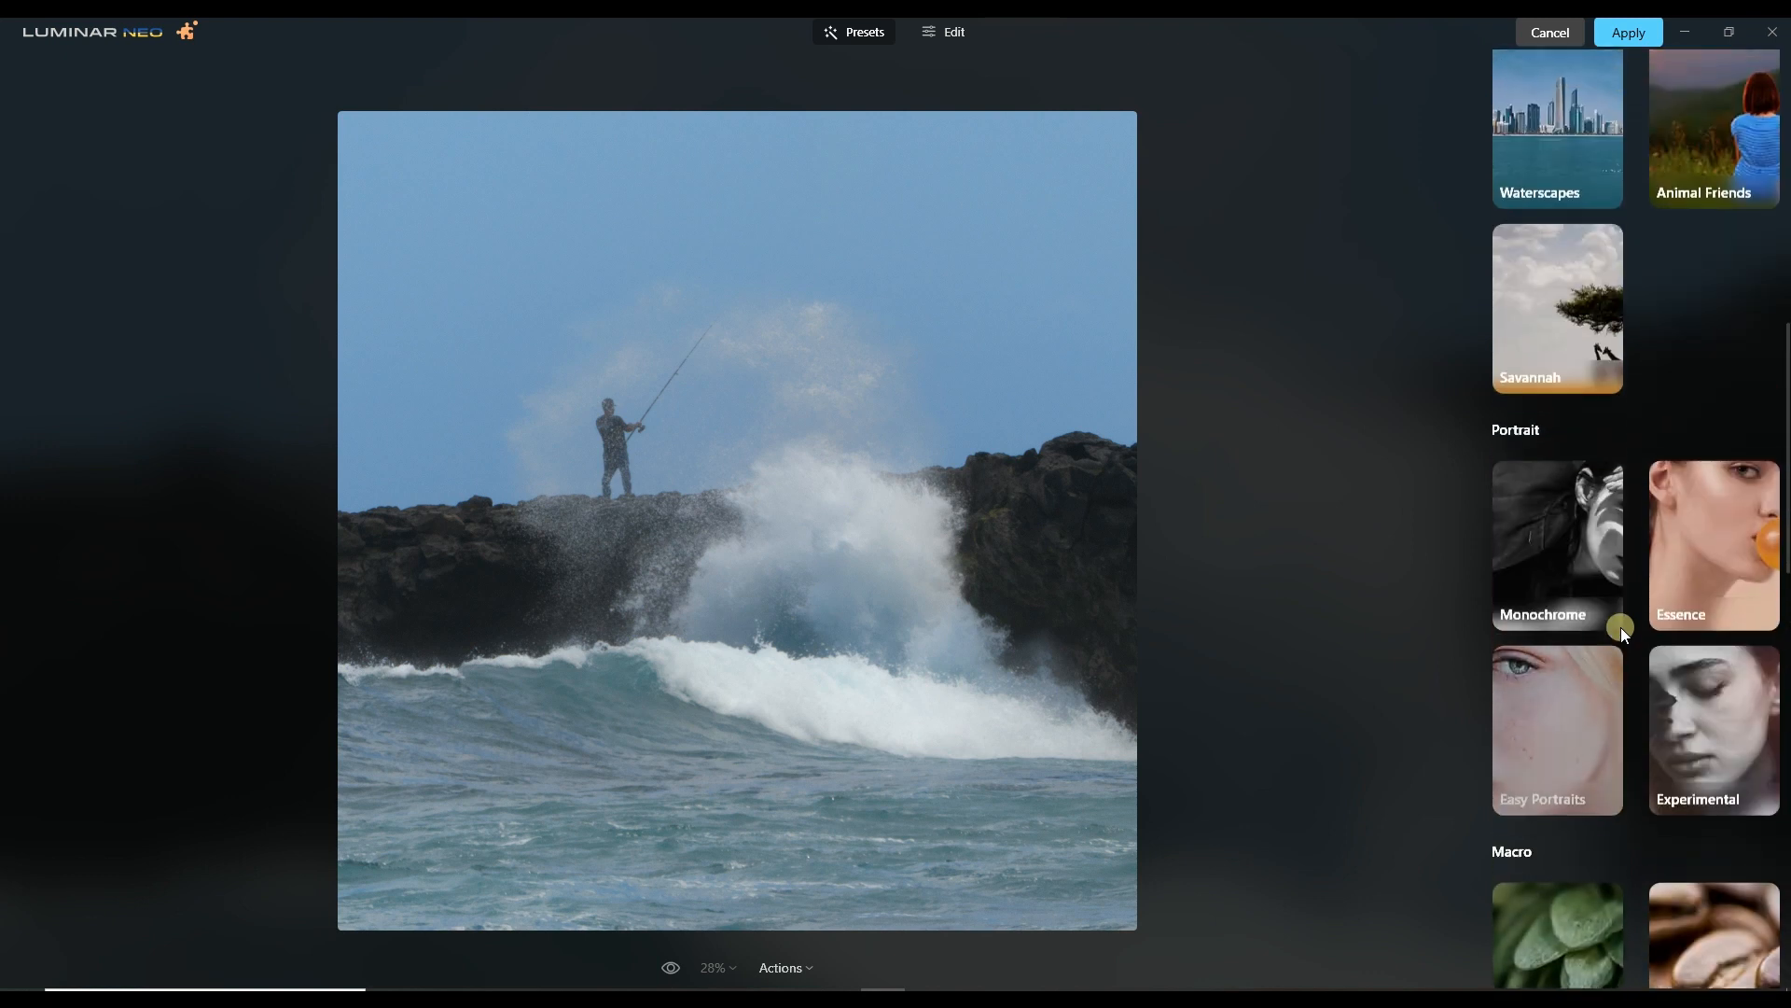
left_click(1567, 534)
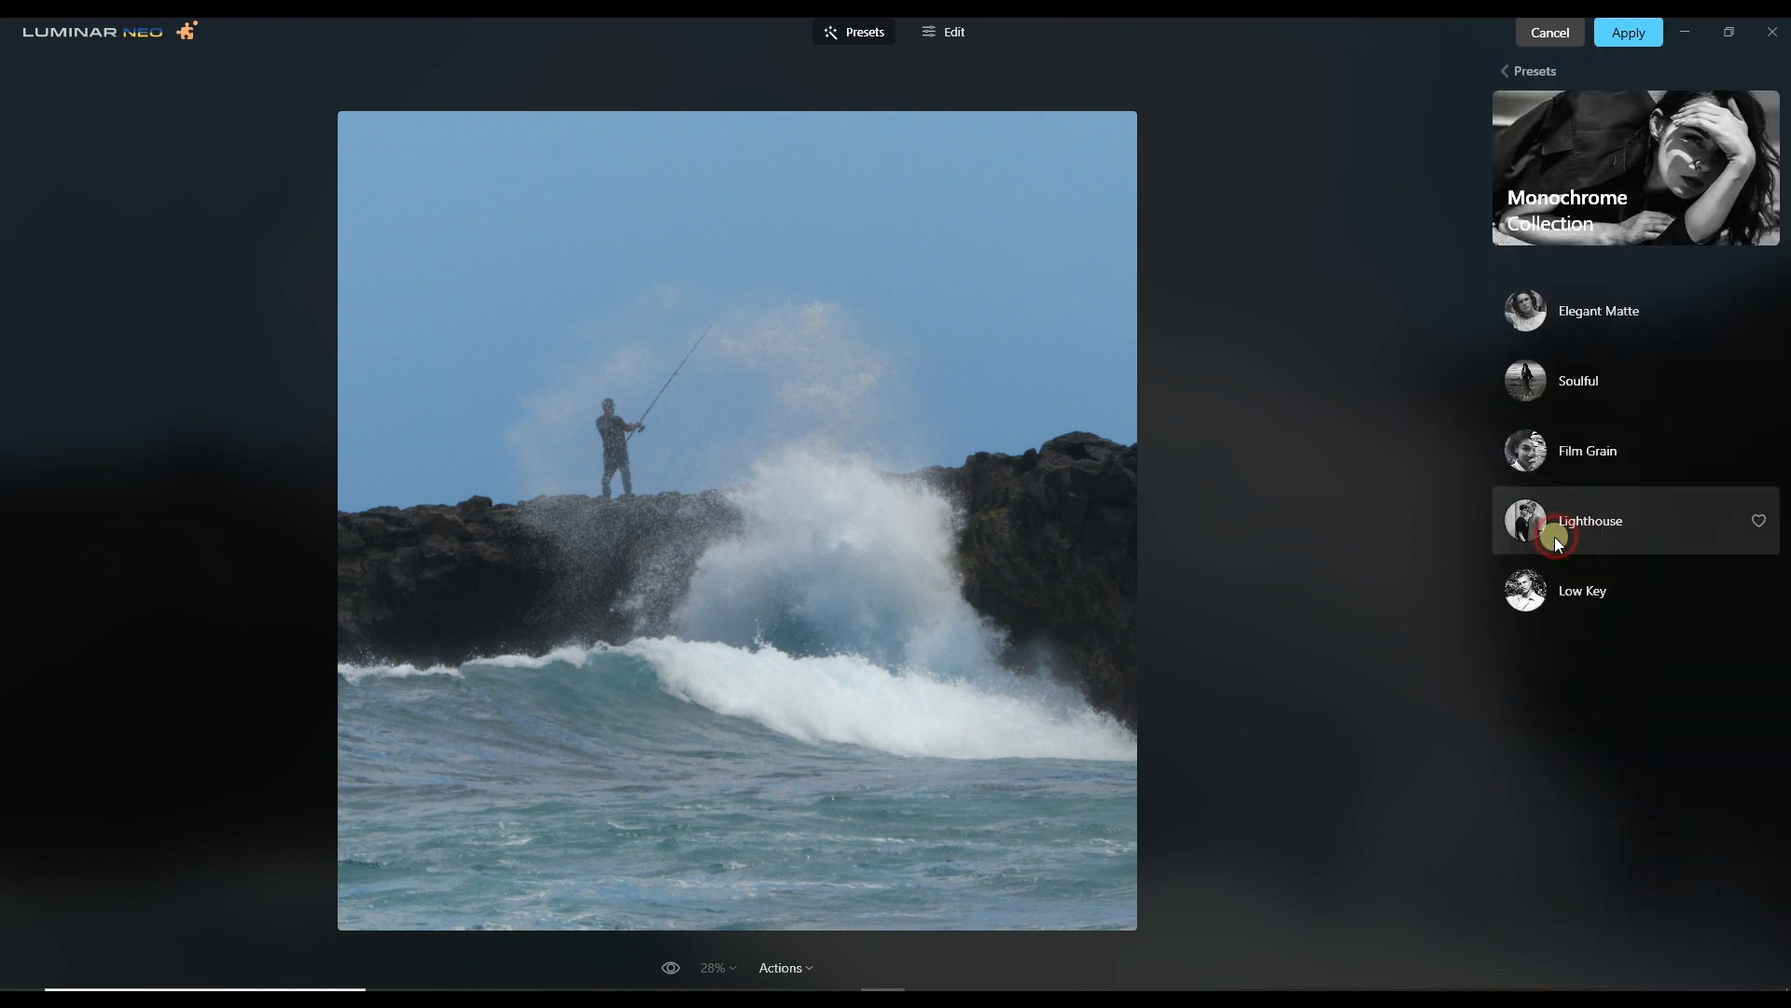
left_click(1569, 321)
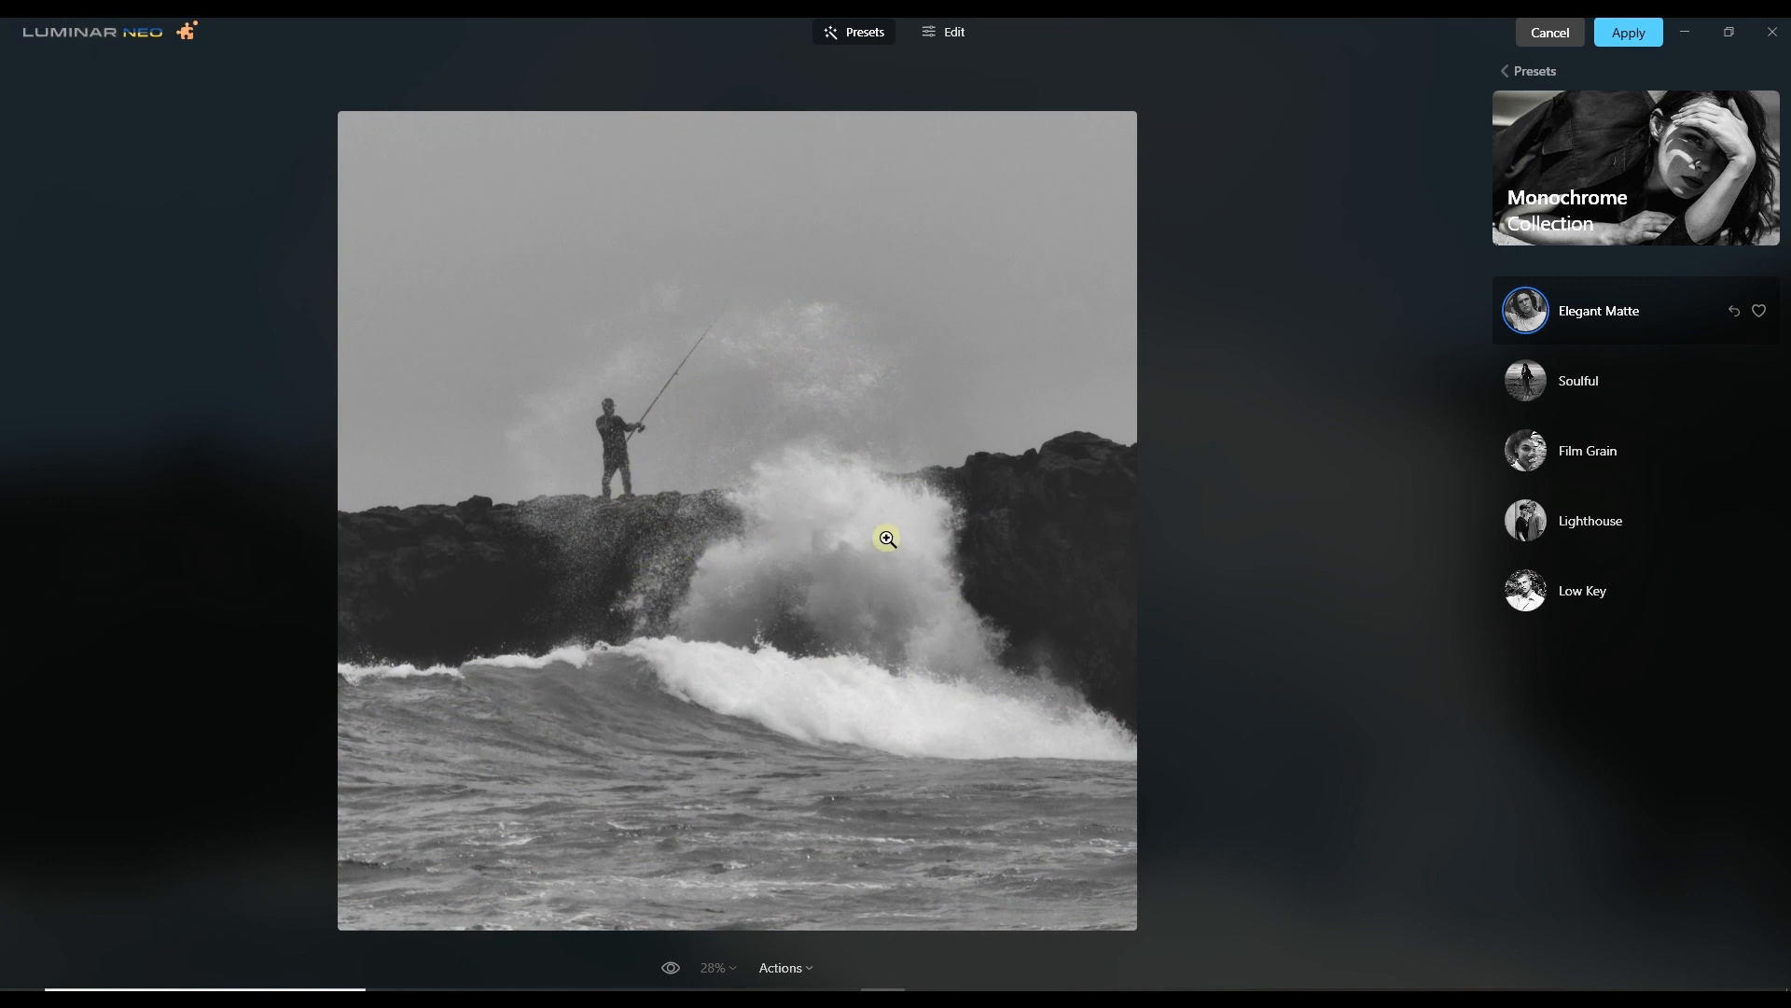
left_click(1571, 392)
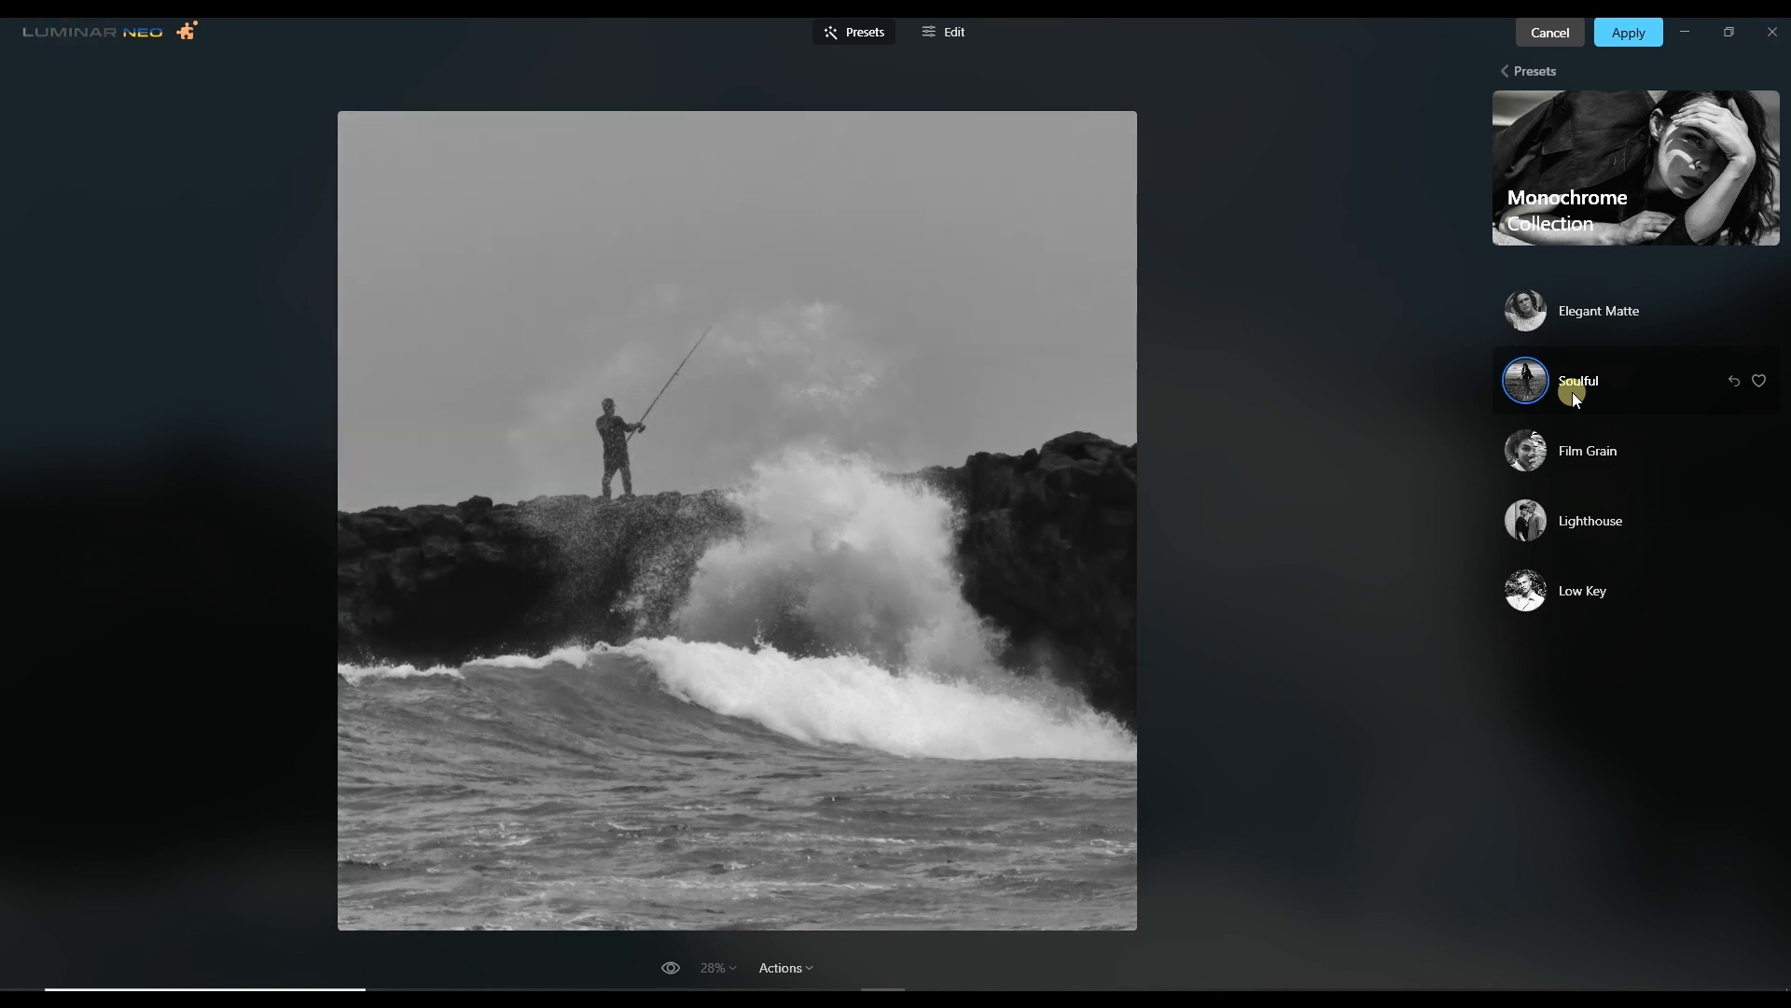
left_click(1565, 527)
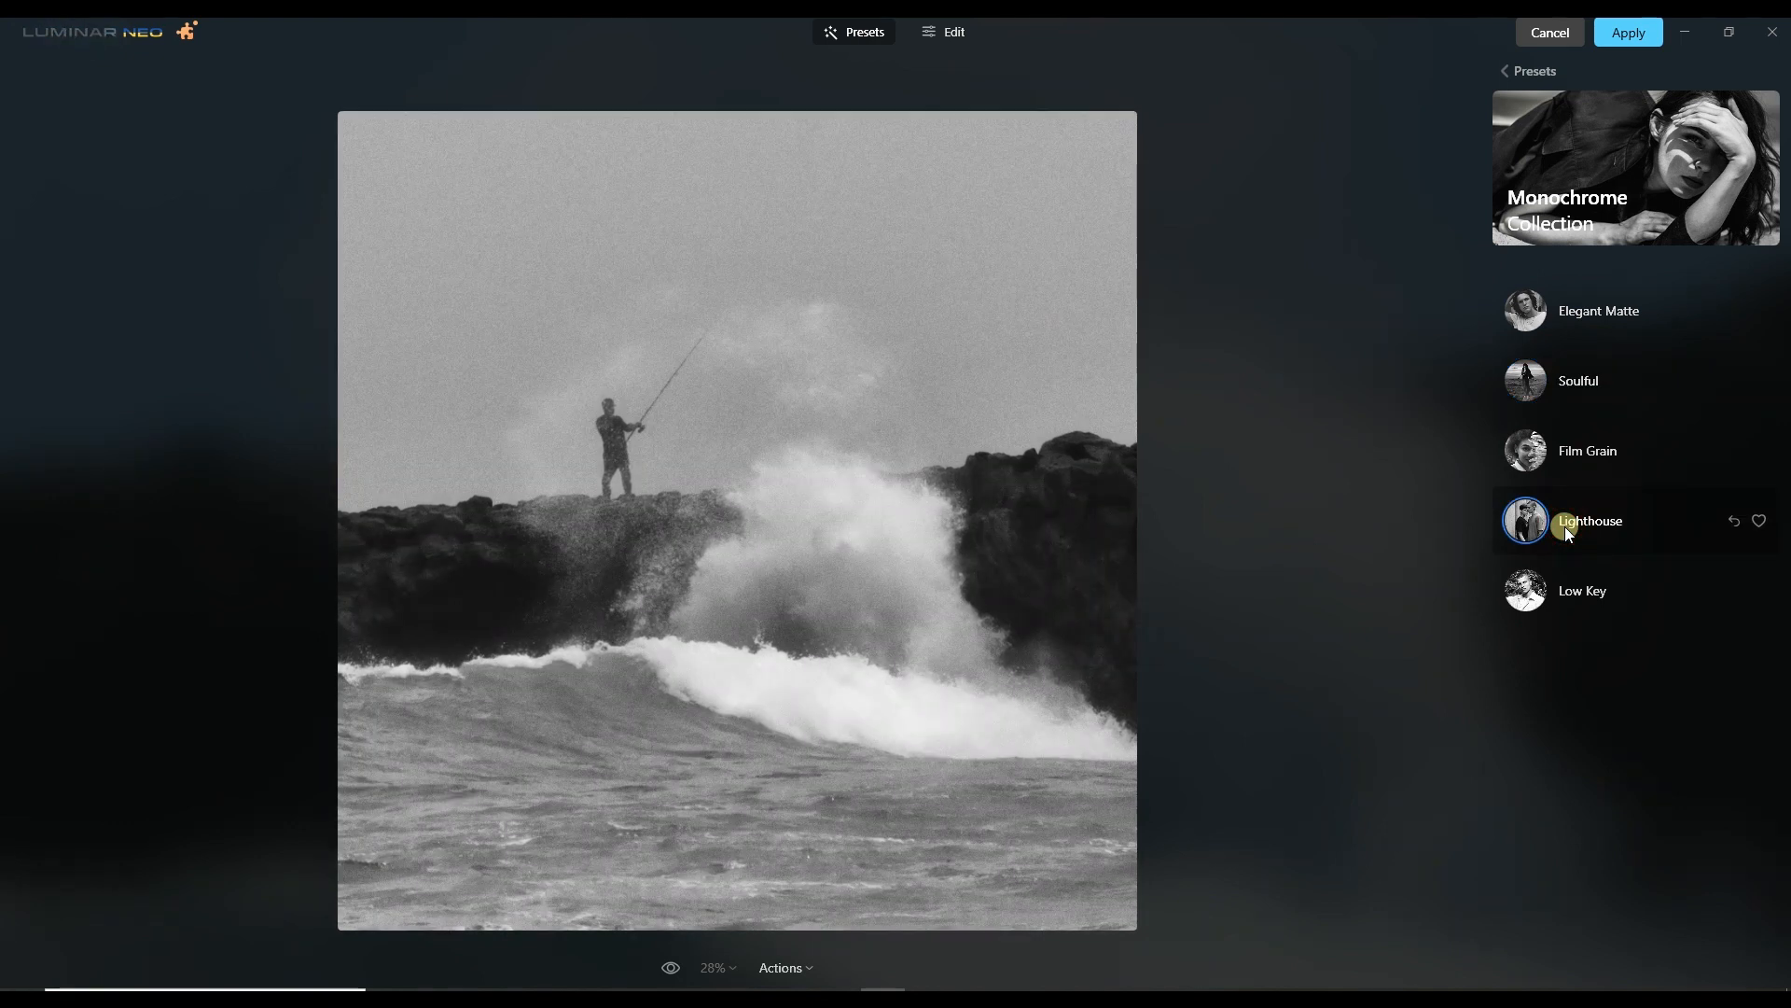
left_click(1549, 598)
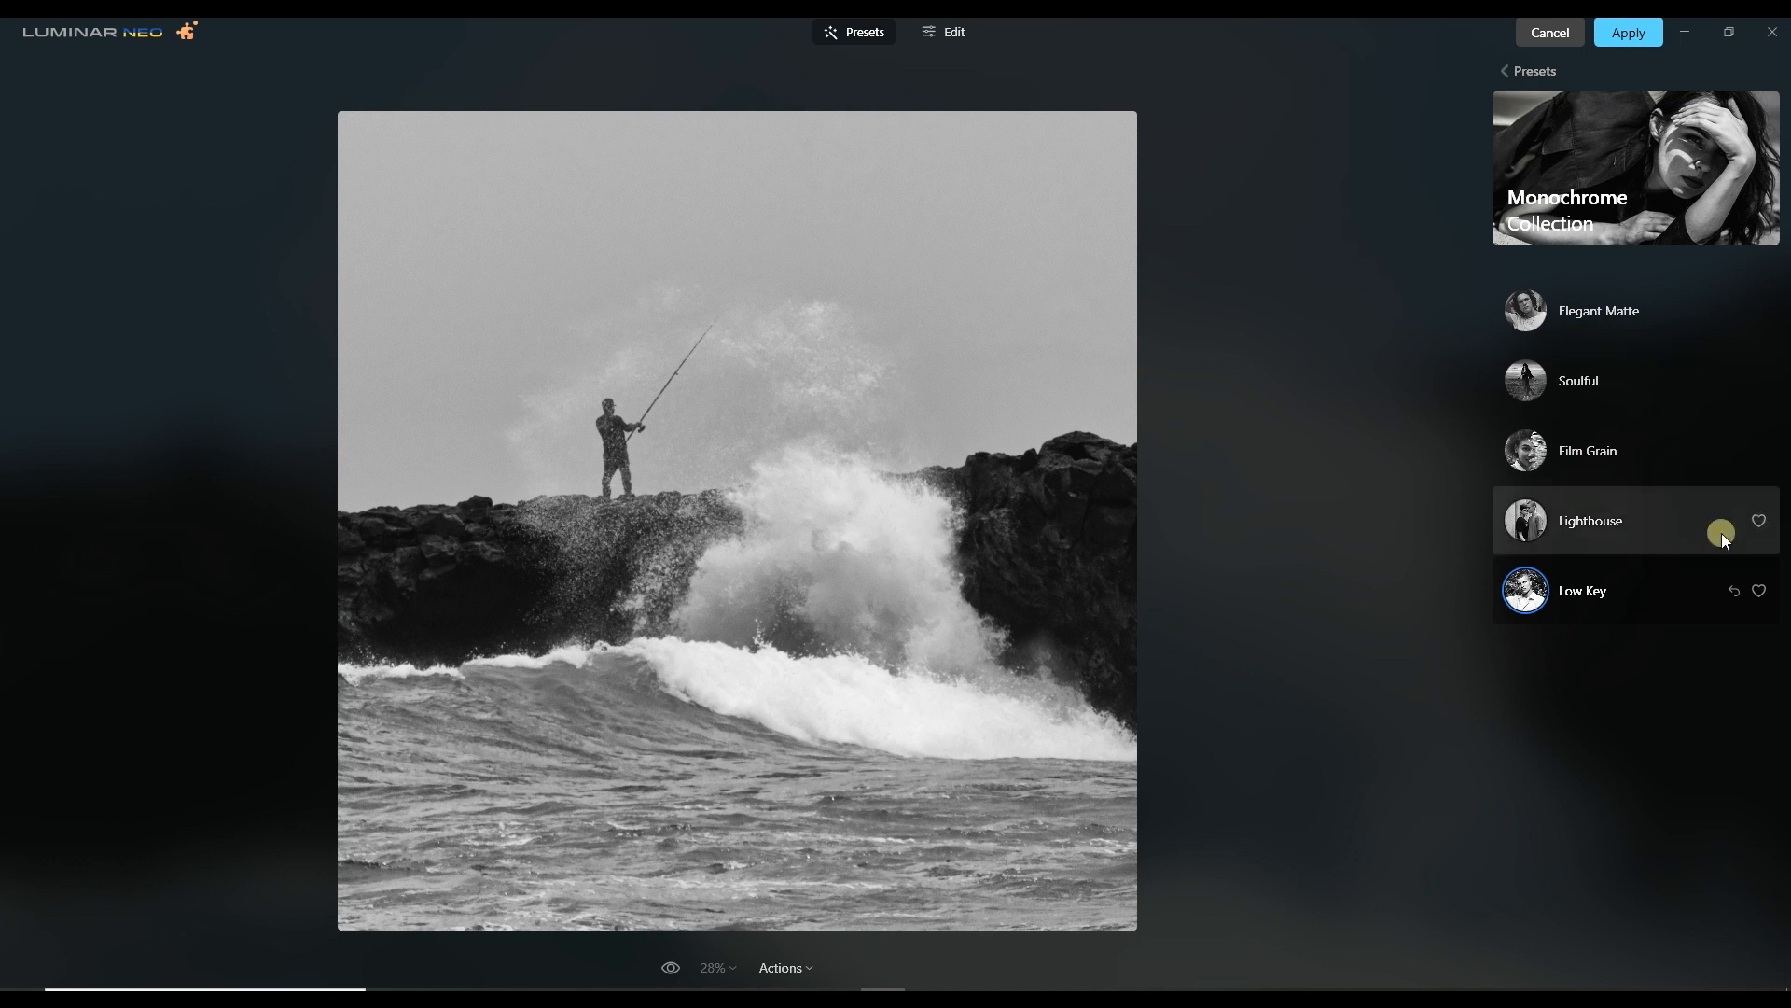
left_click(1734, 591)
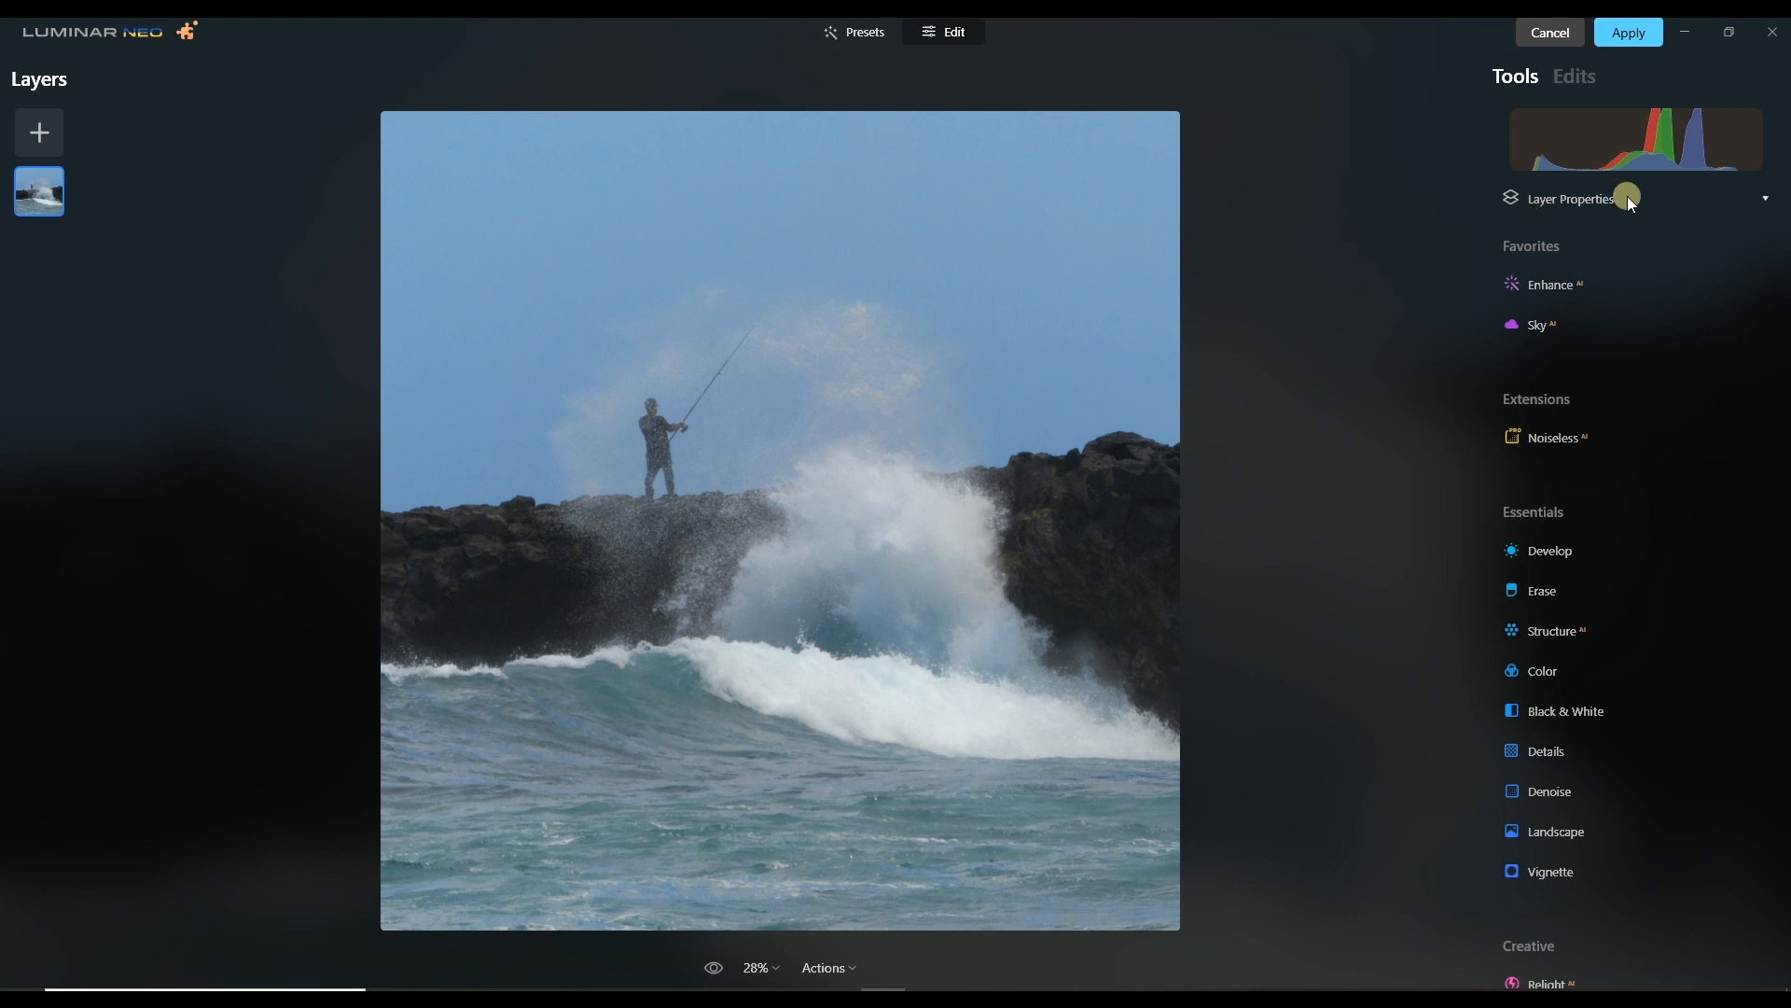
Enhance the photo with Enhance AI, setting Accent to 28 and Sky Enhancer to 48.
left_click(1554, 289)
left_click_drag(1561, 386, 1592, 396)
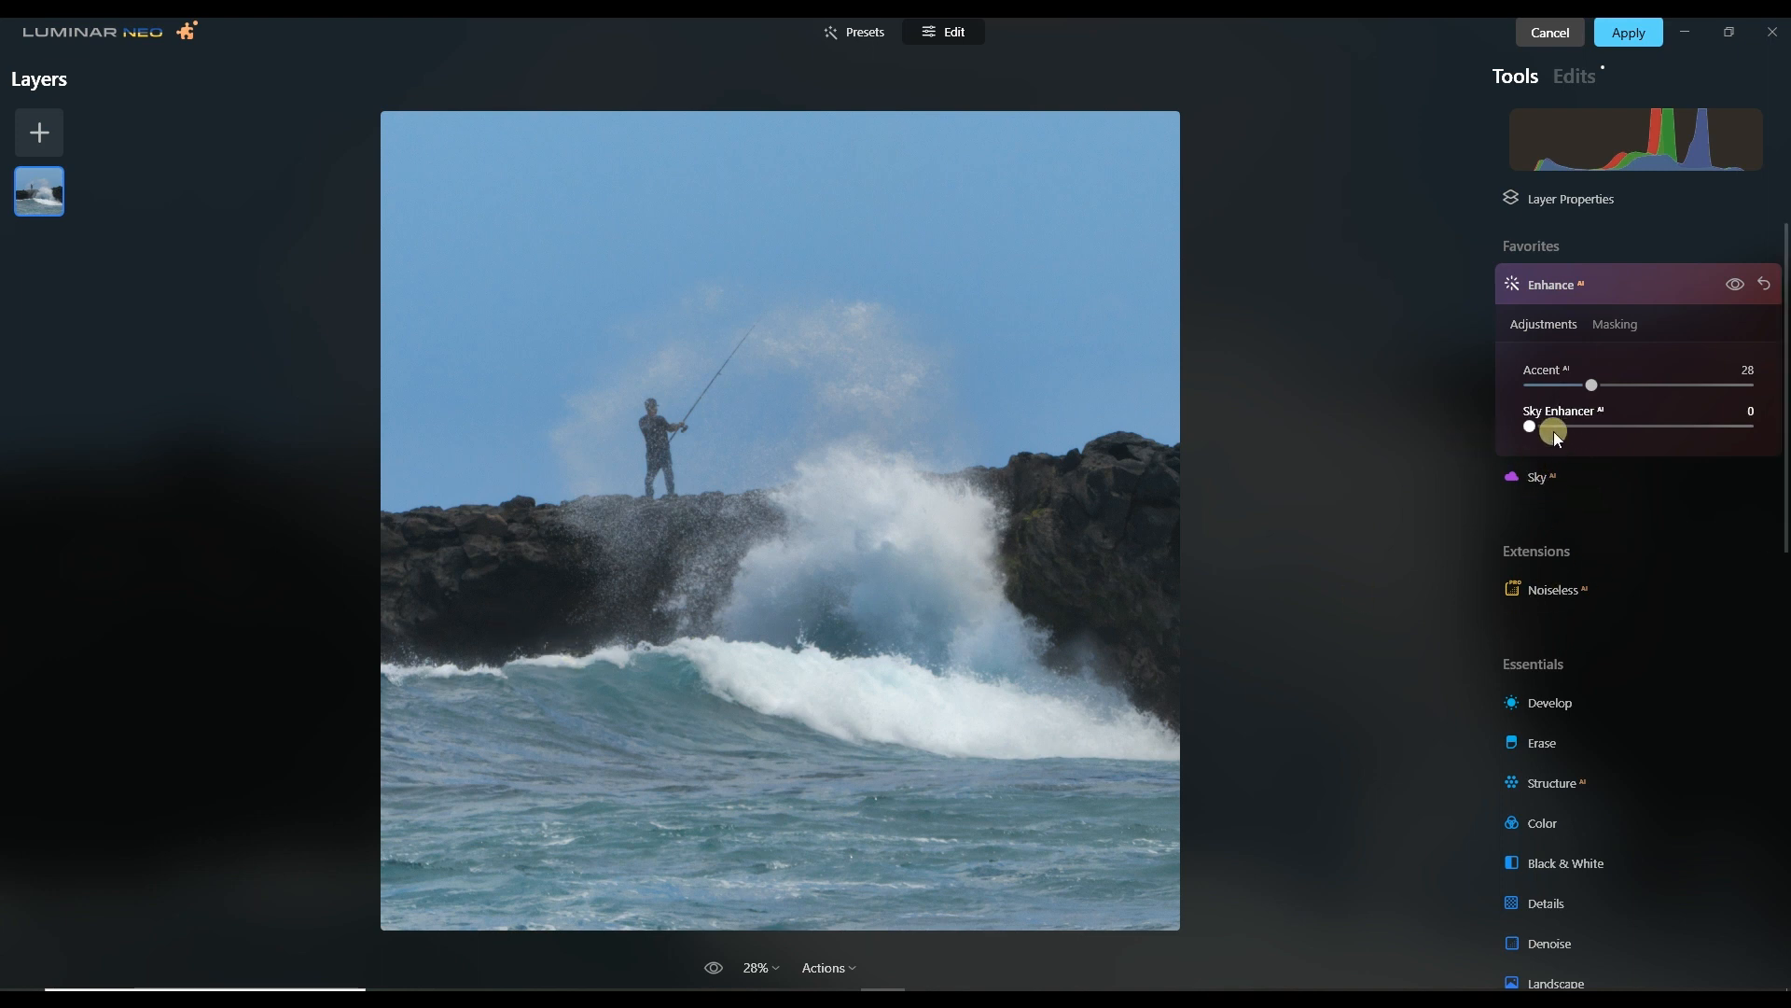
left_click_drag(1553, 429, 1640, 462)
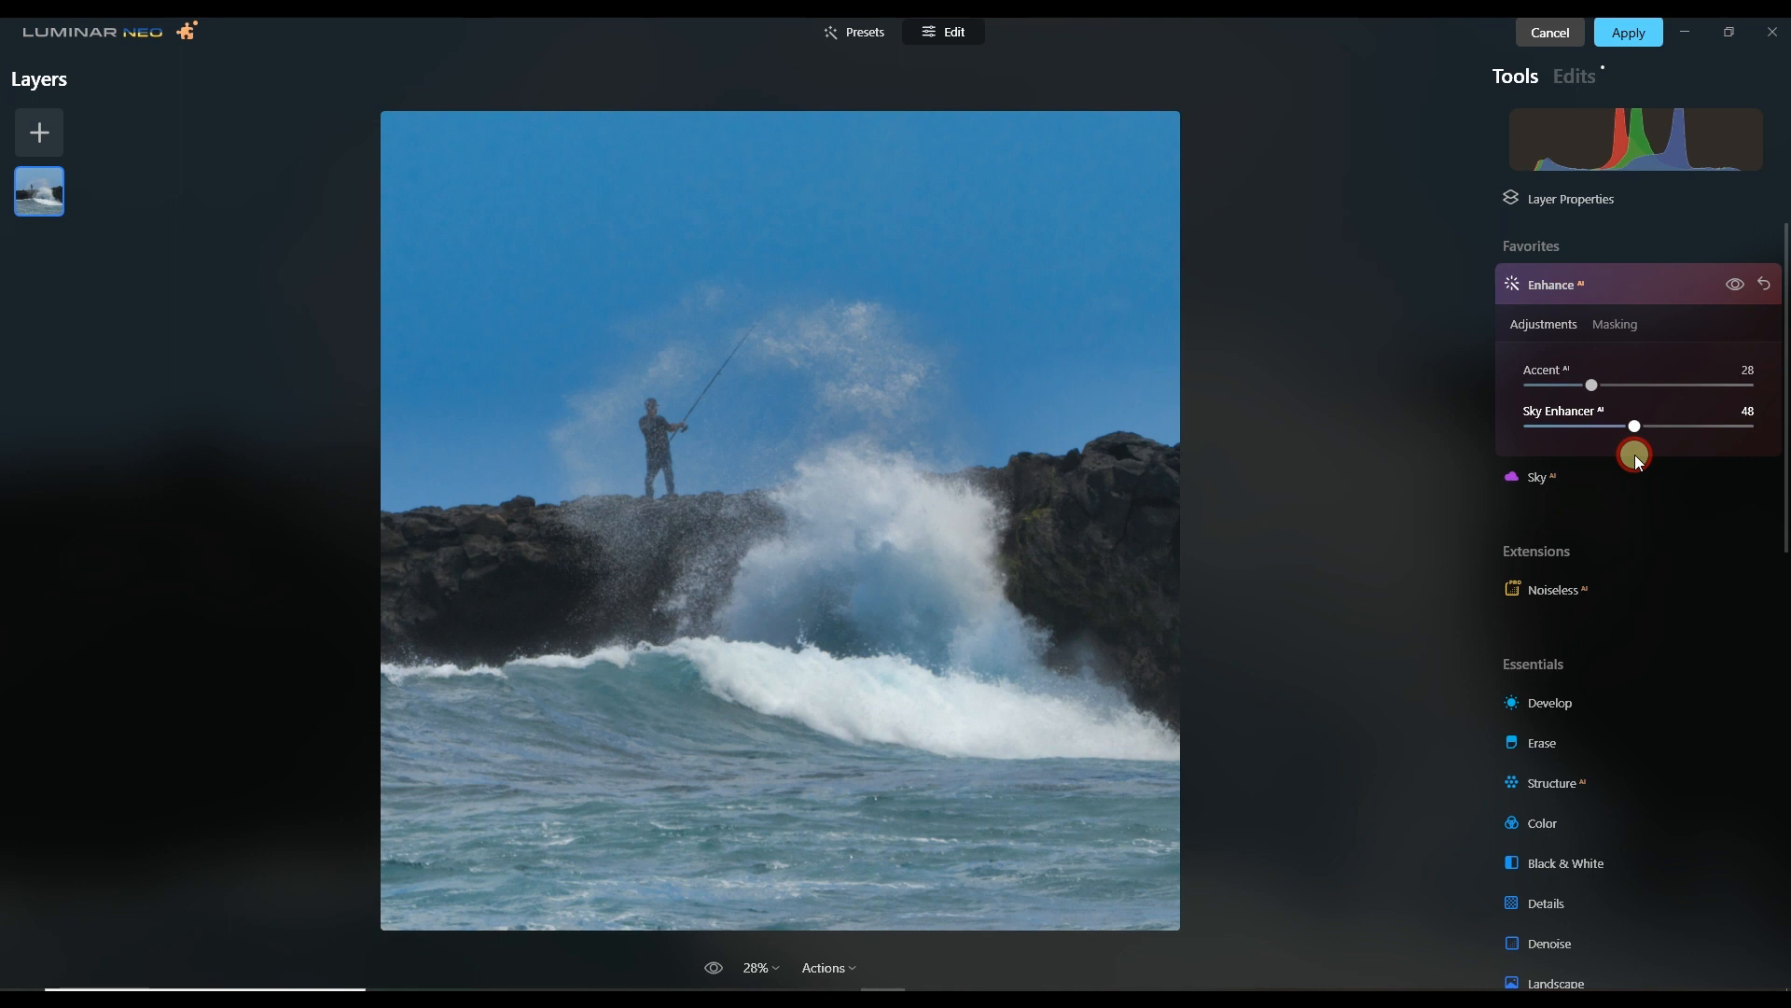
left_click_drag(1638, 461, 1637, 459)
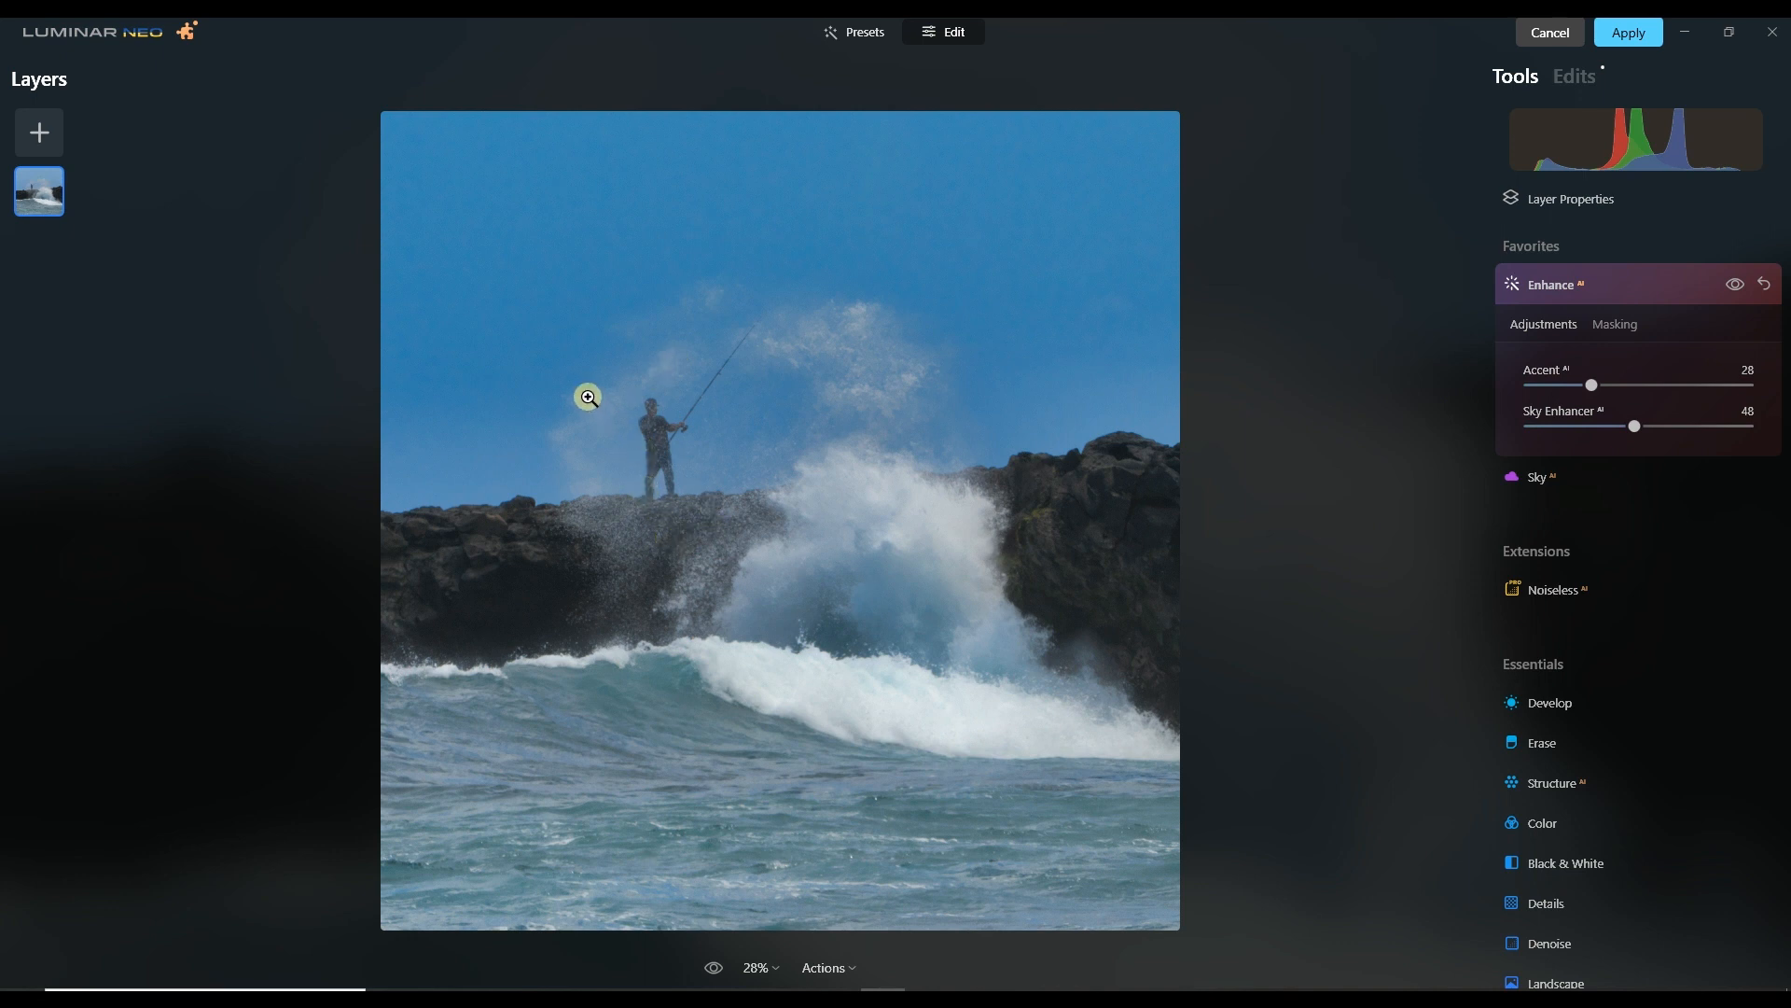
Strengthen the photo's fine detail with the Details adjustment, judging it on the fisherman.
left_click(666, 443)
left_click_drag(429, 396, 640, 560)
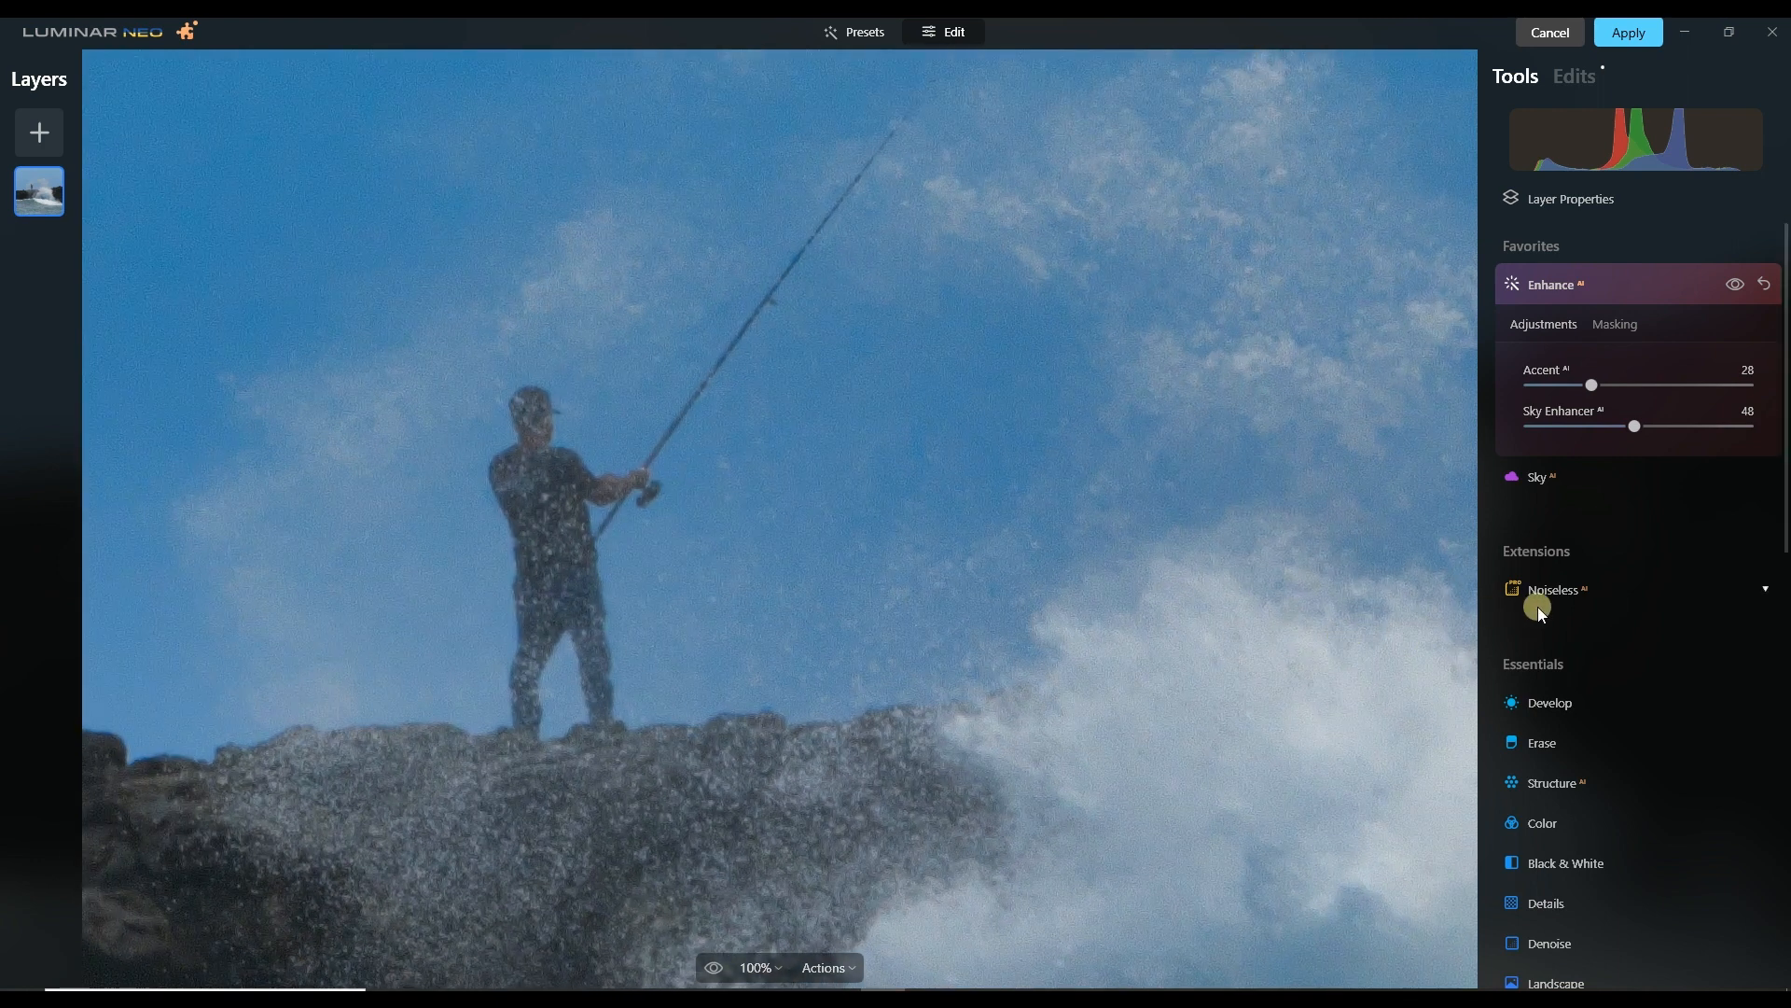
left_click(1545, 284)
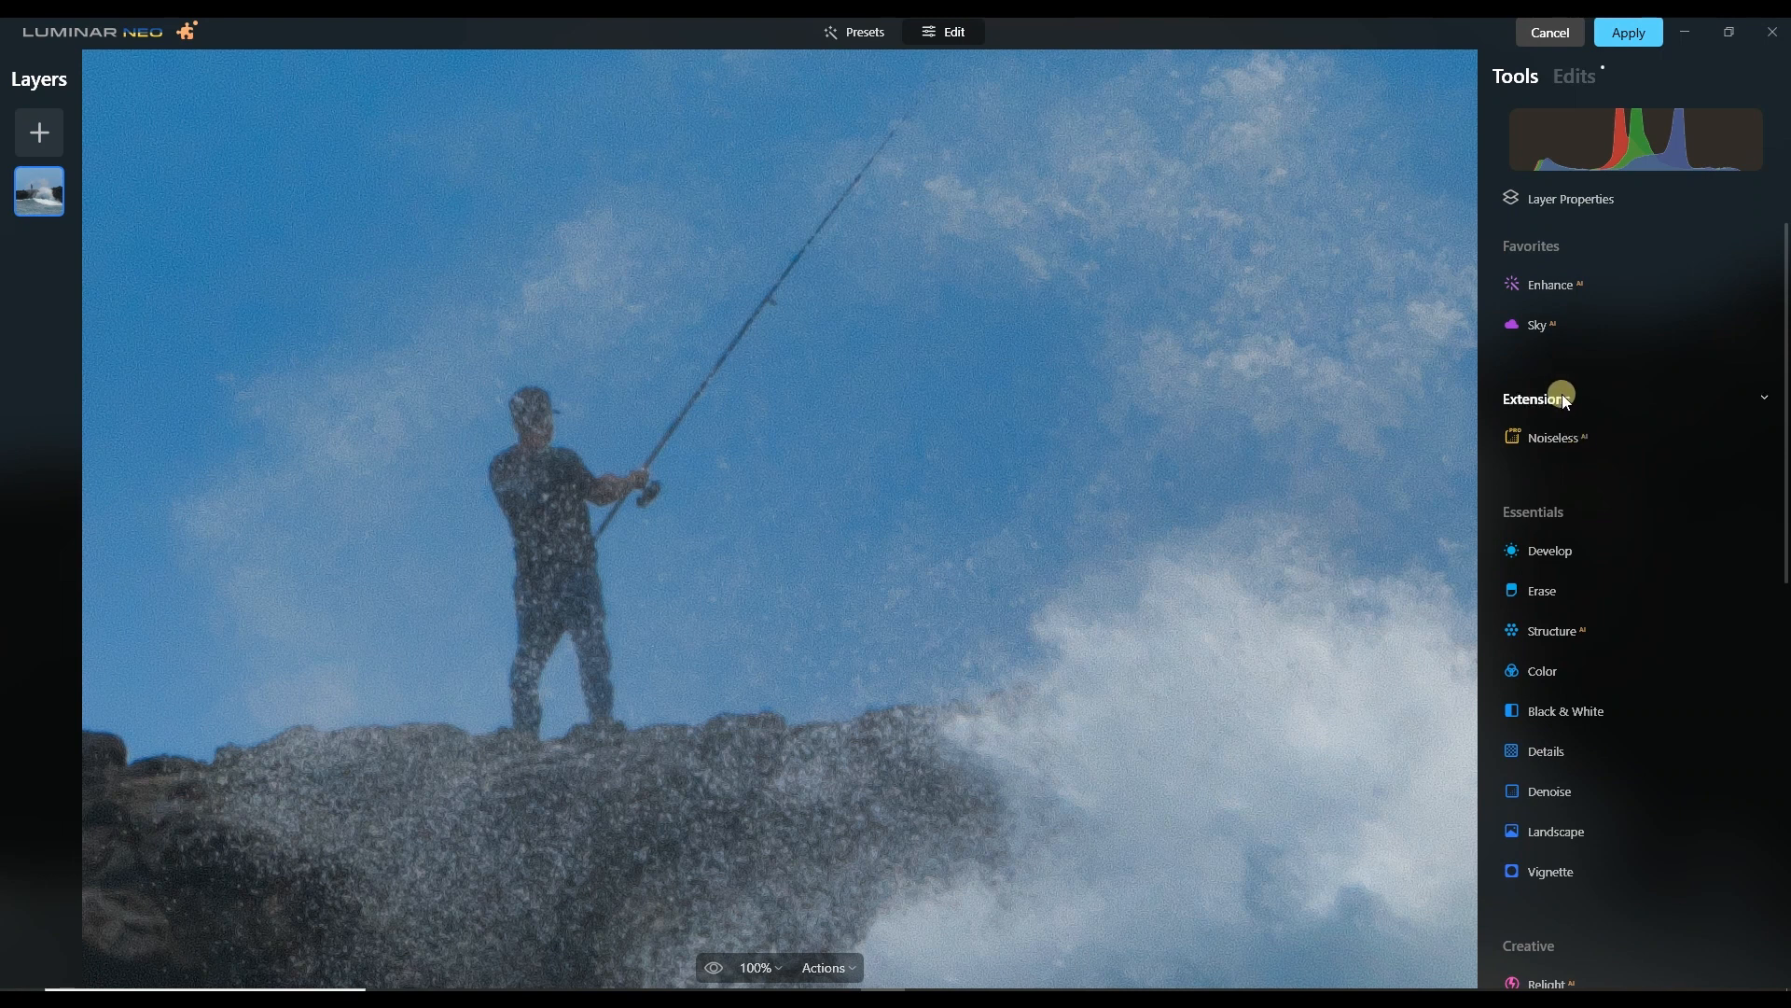
left_click(1550, 284)
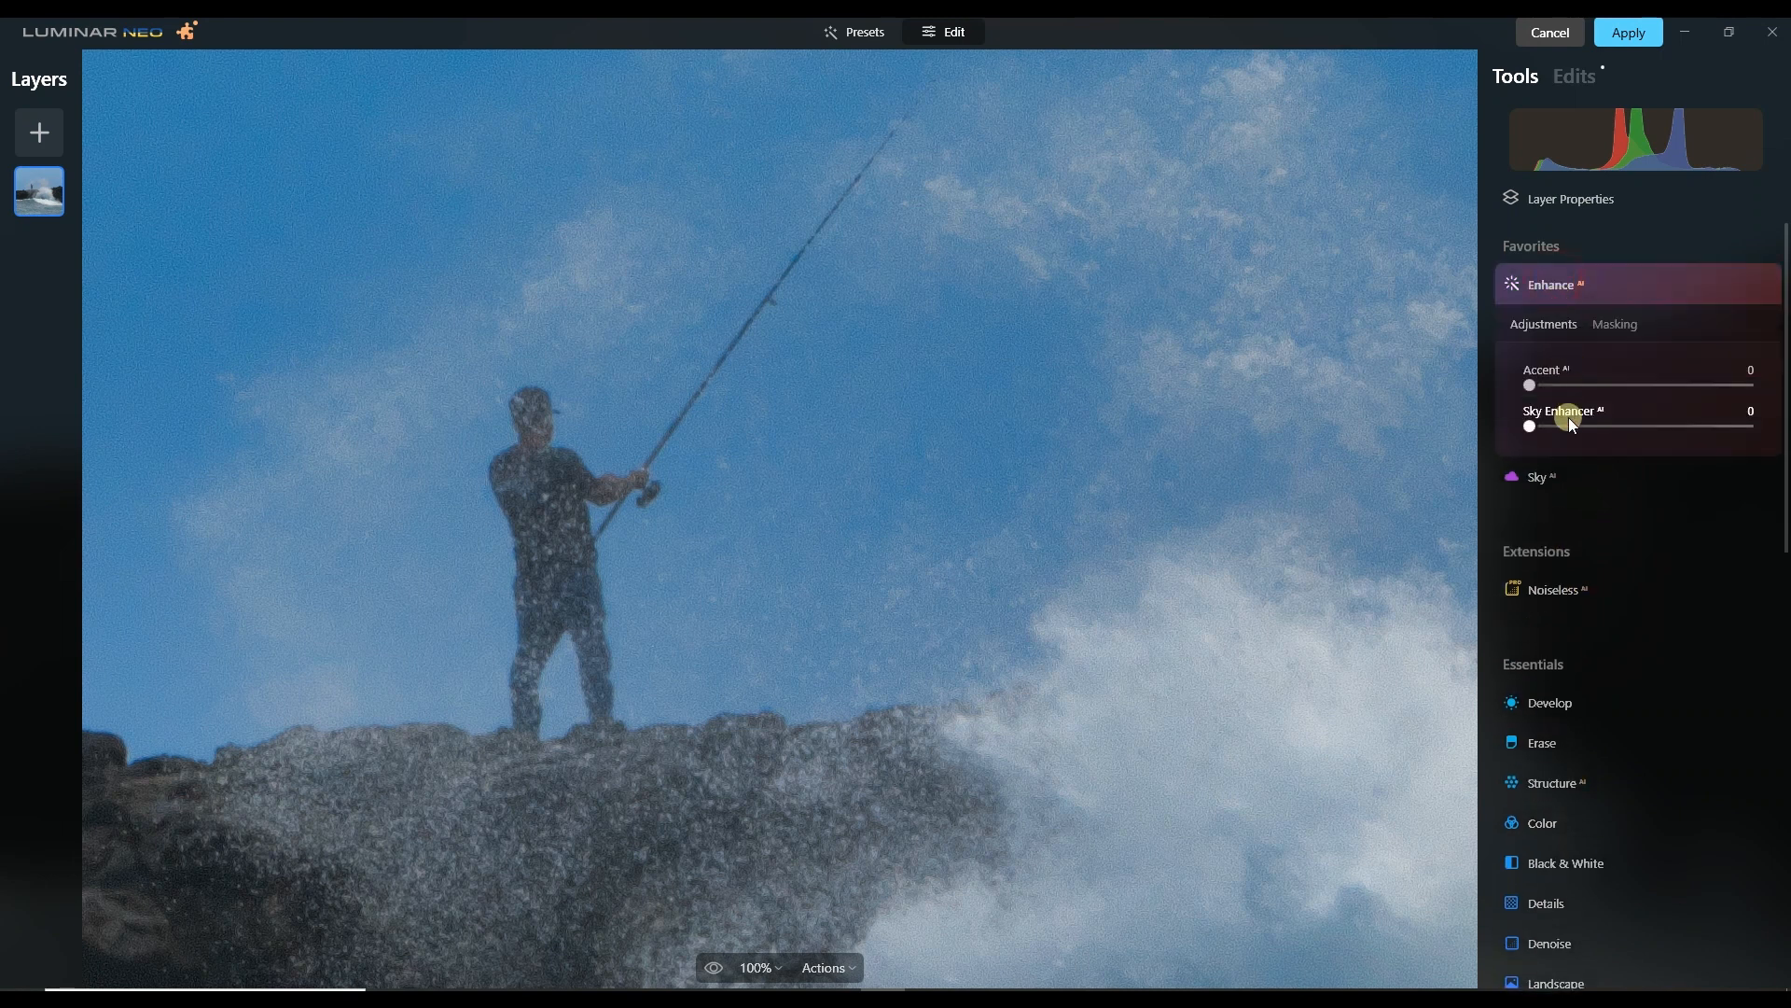
left_click(1539, 285)
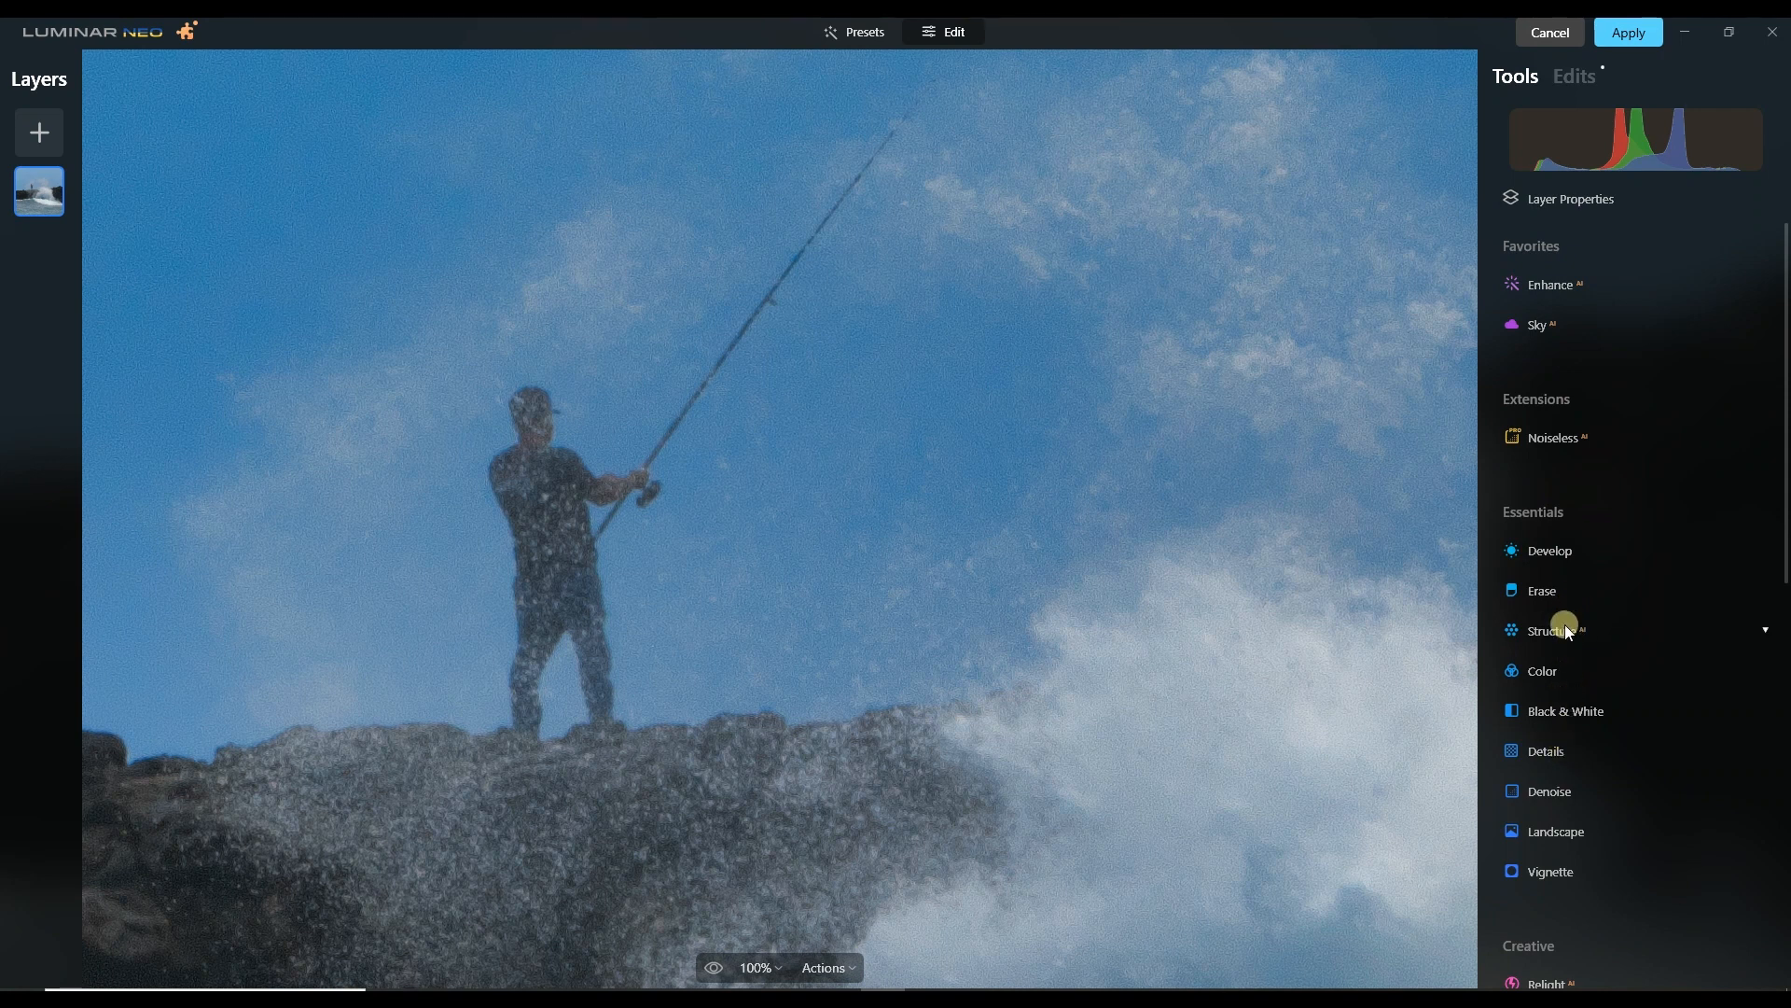
left_click(1569, 752)
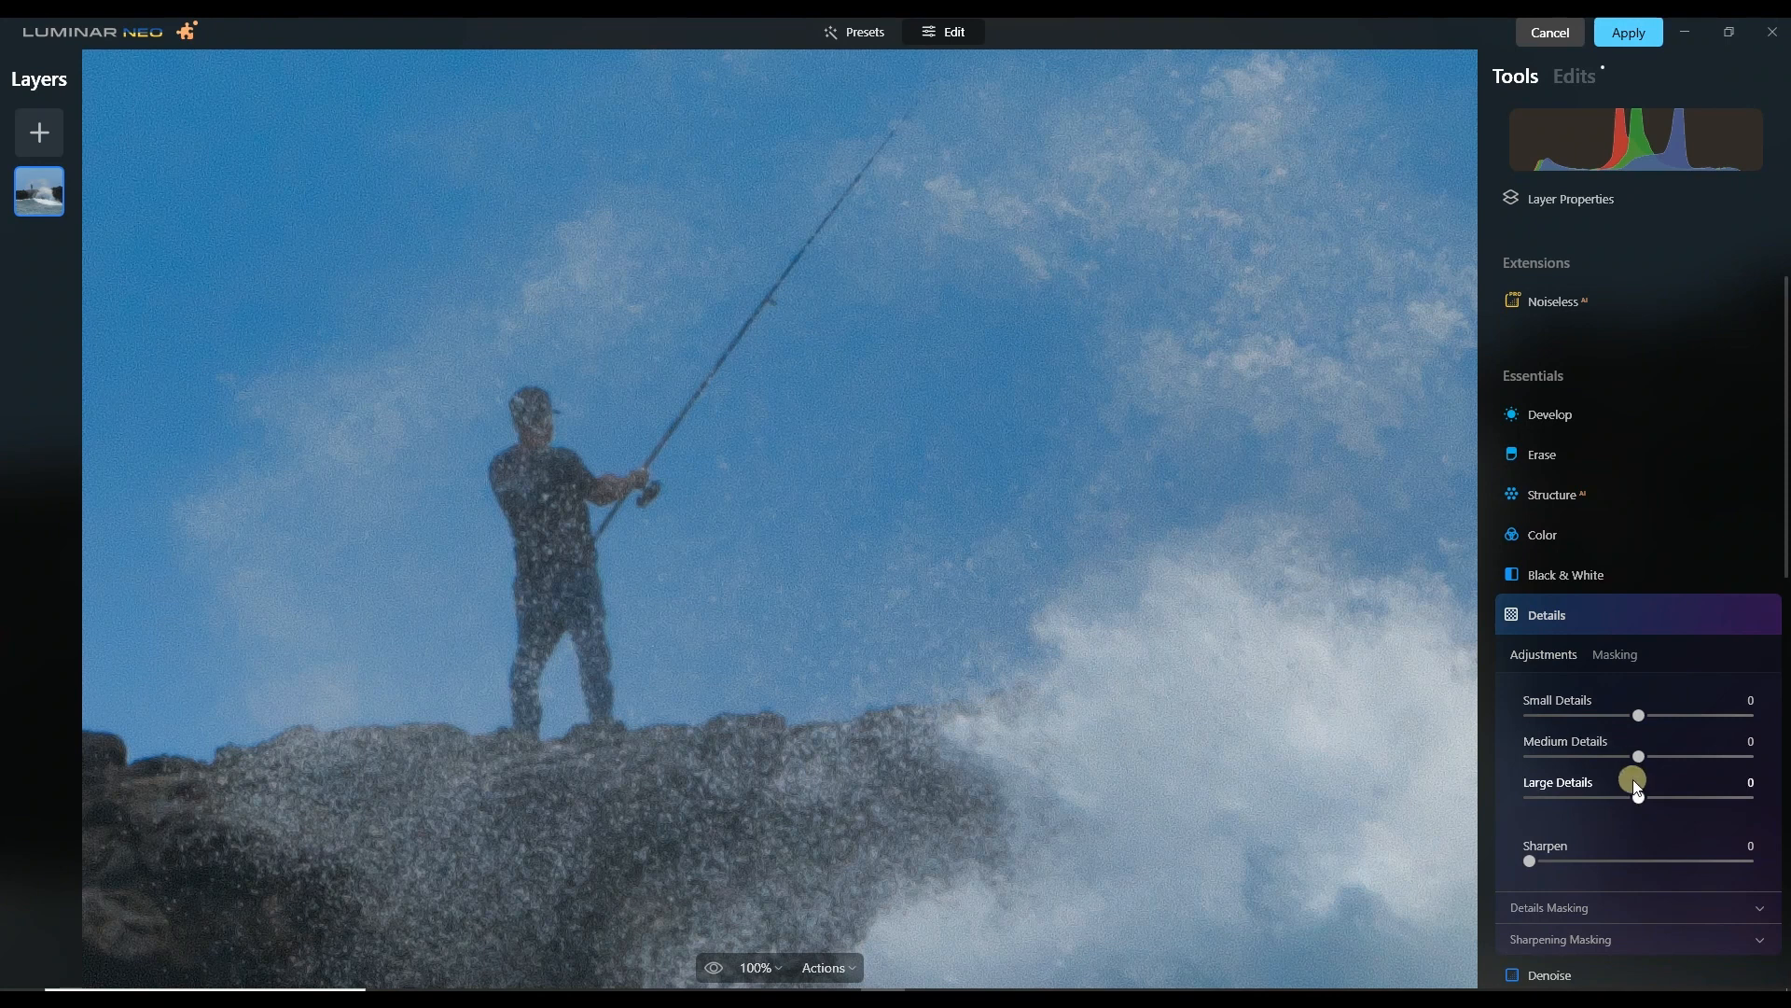
left_click_drag(1638, 715, 1664, 798)
left_click(1610, 612)
left_click(640, 504)
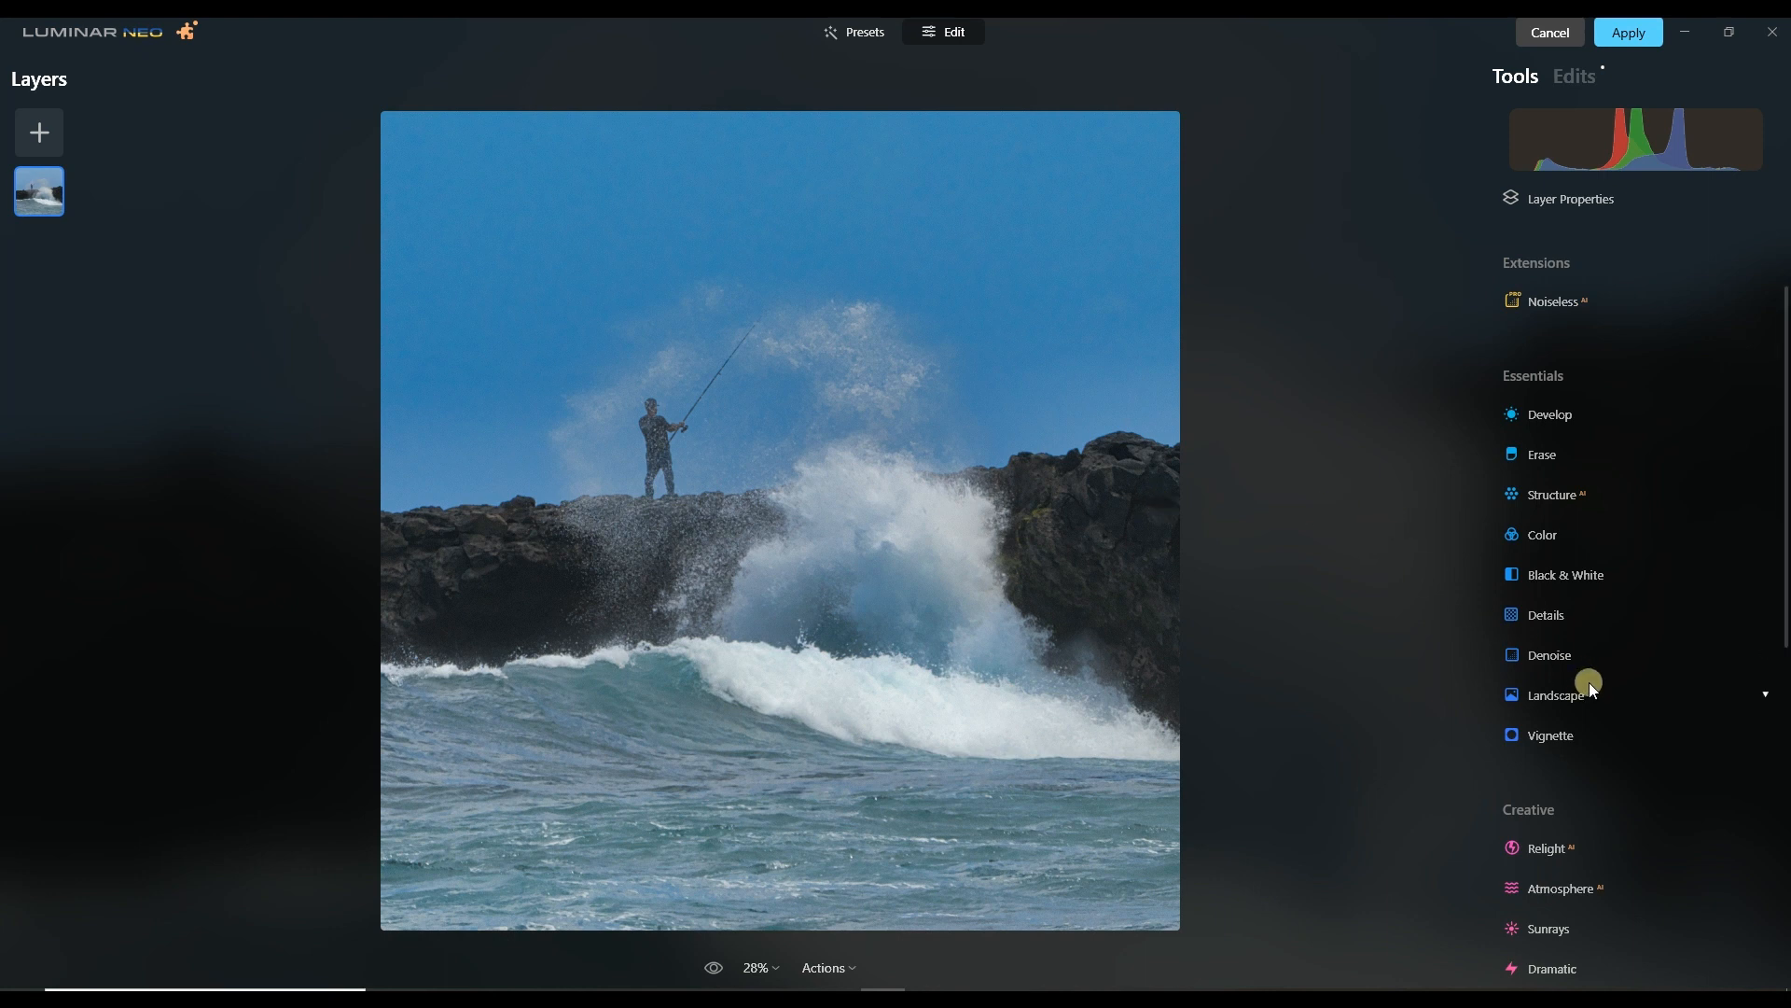
Convert the photo to black and white with the Black & White tool.
scroll(1588, 681, "down", 5)
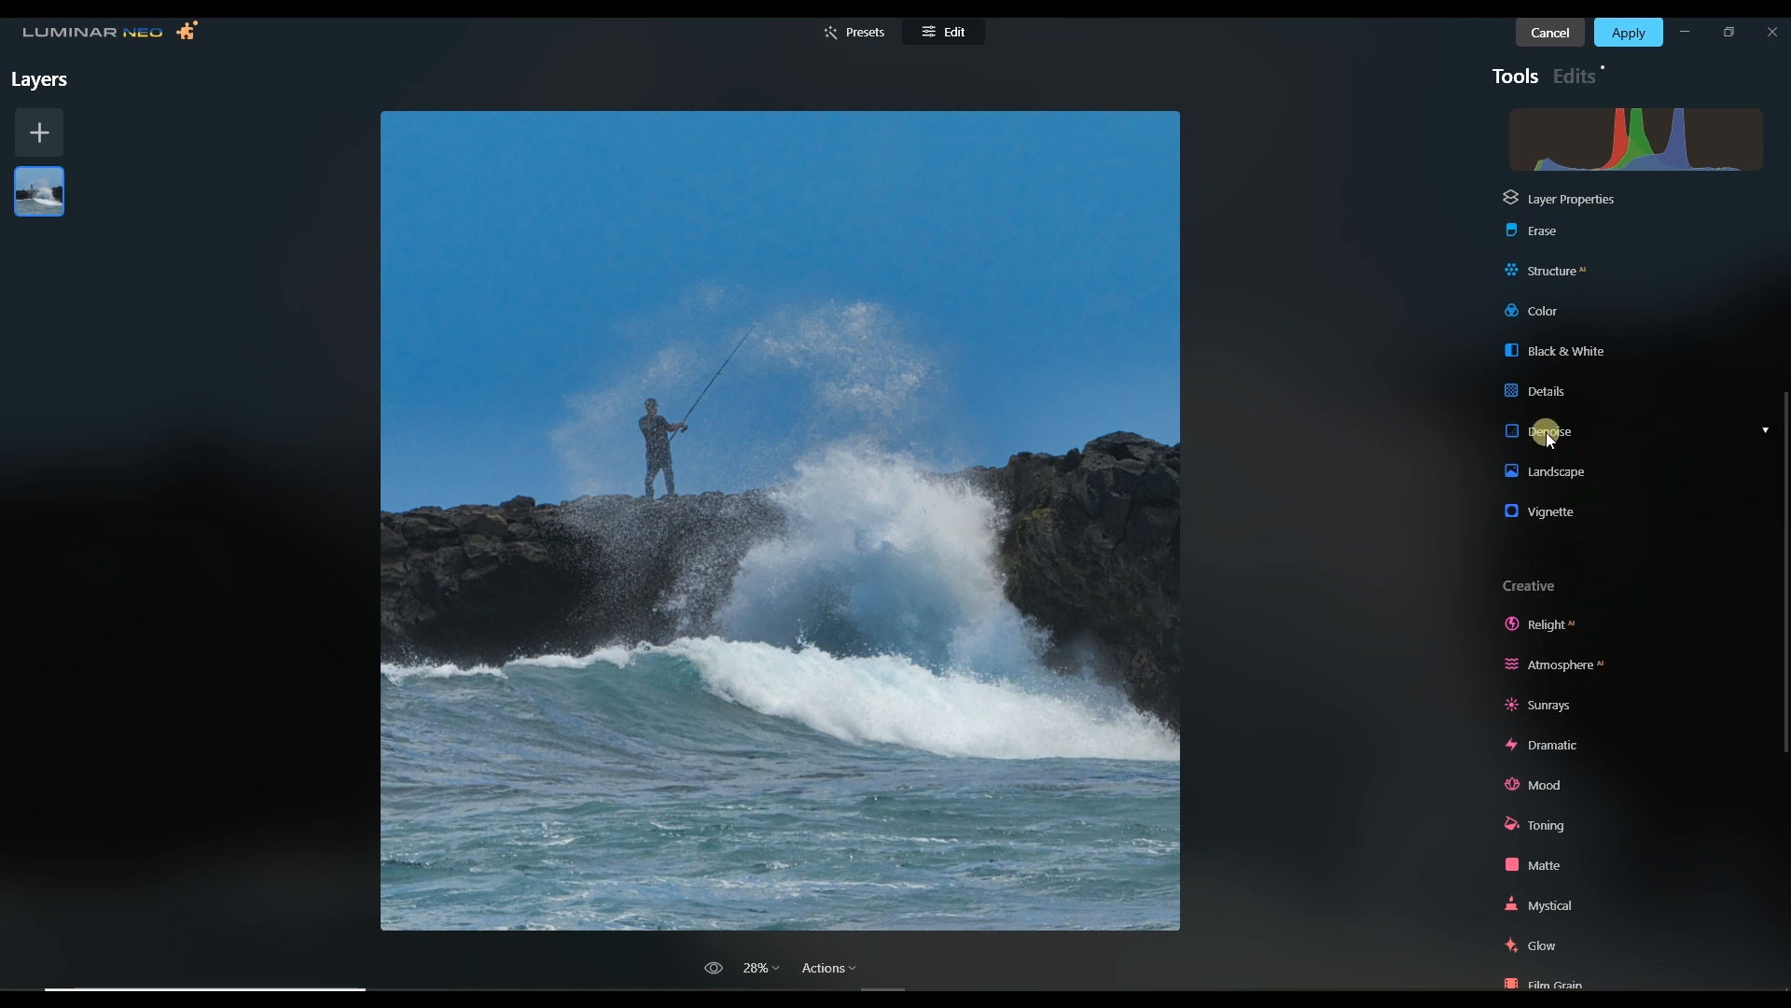
left_click(1541, 349)
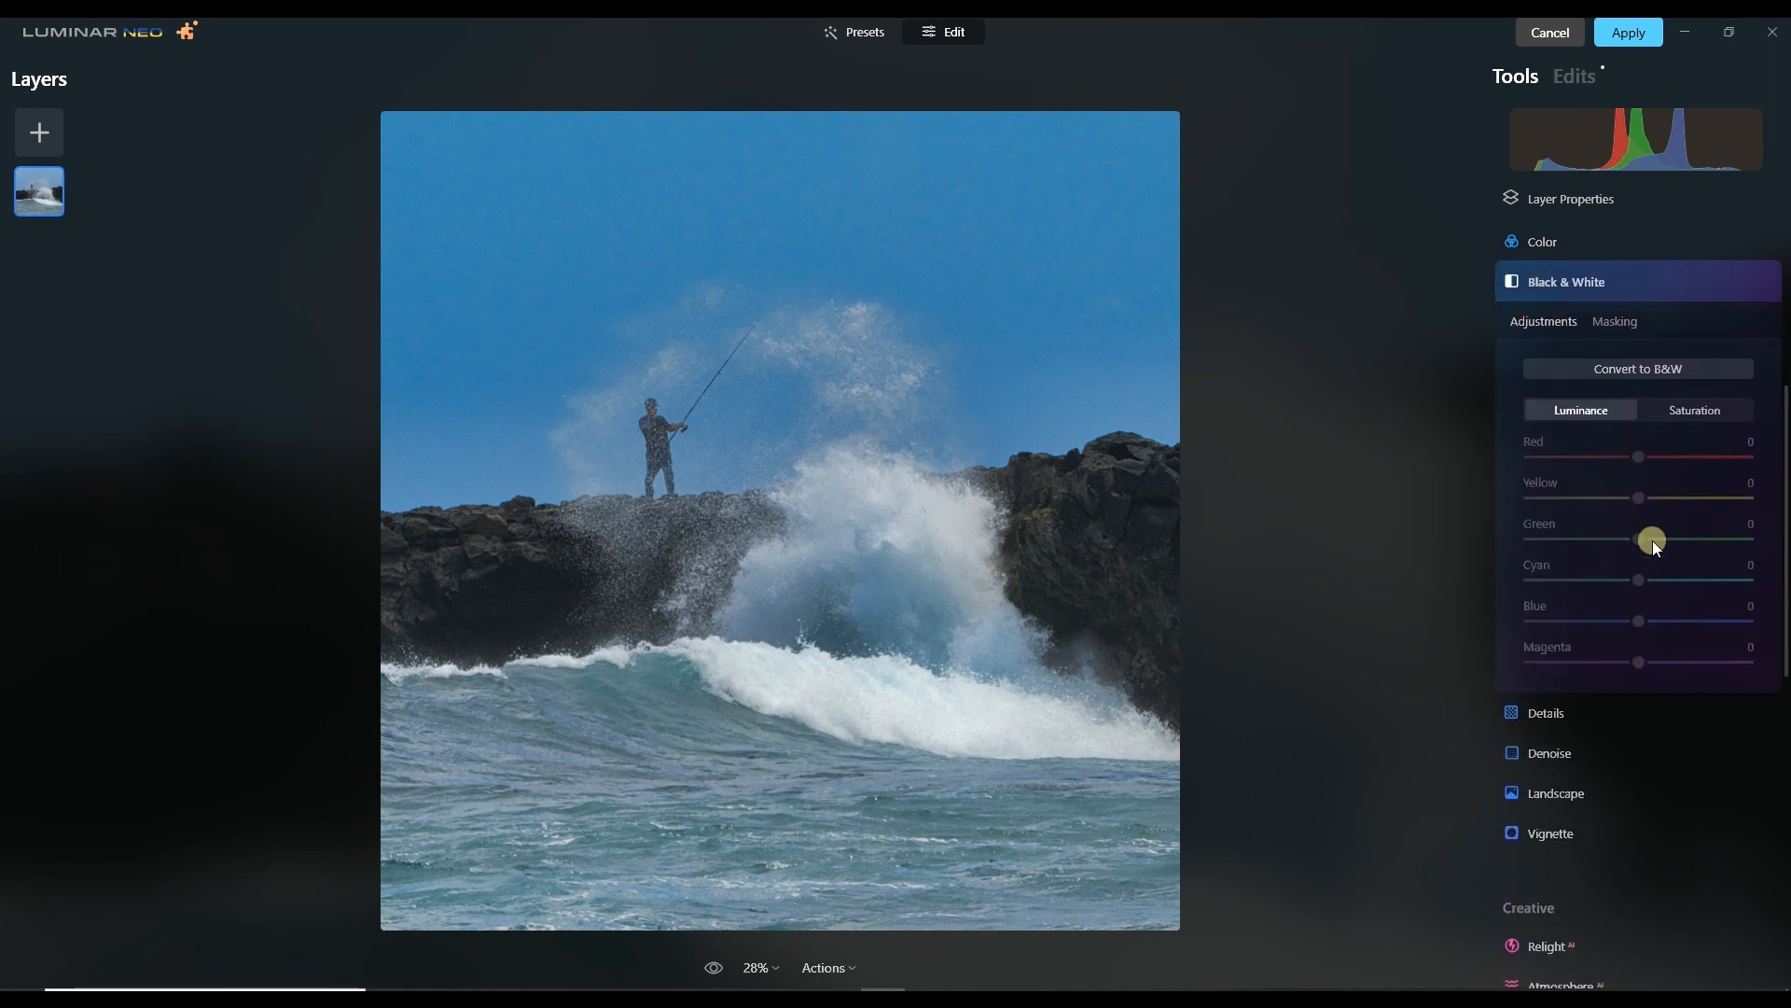
left_click(1624, 373)
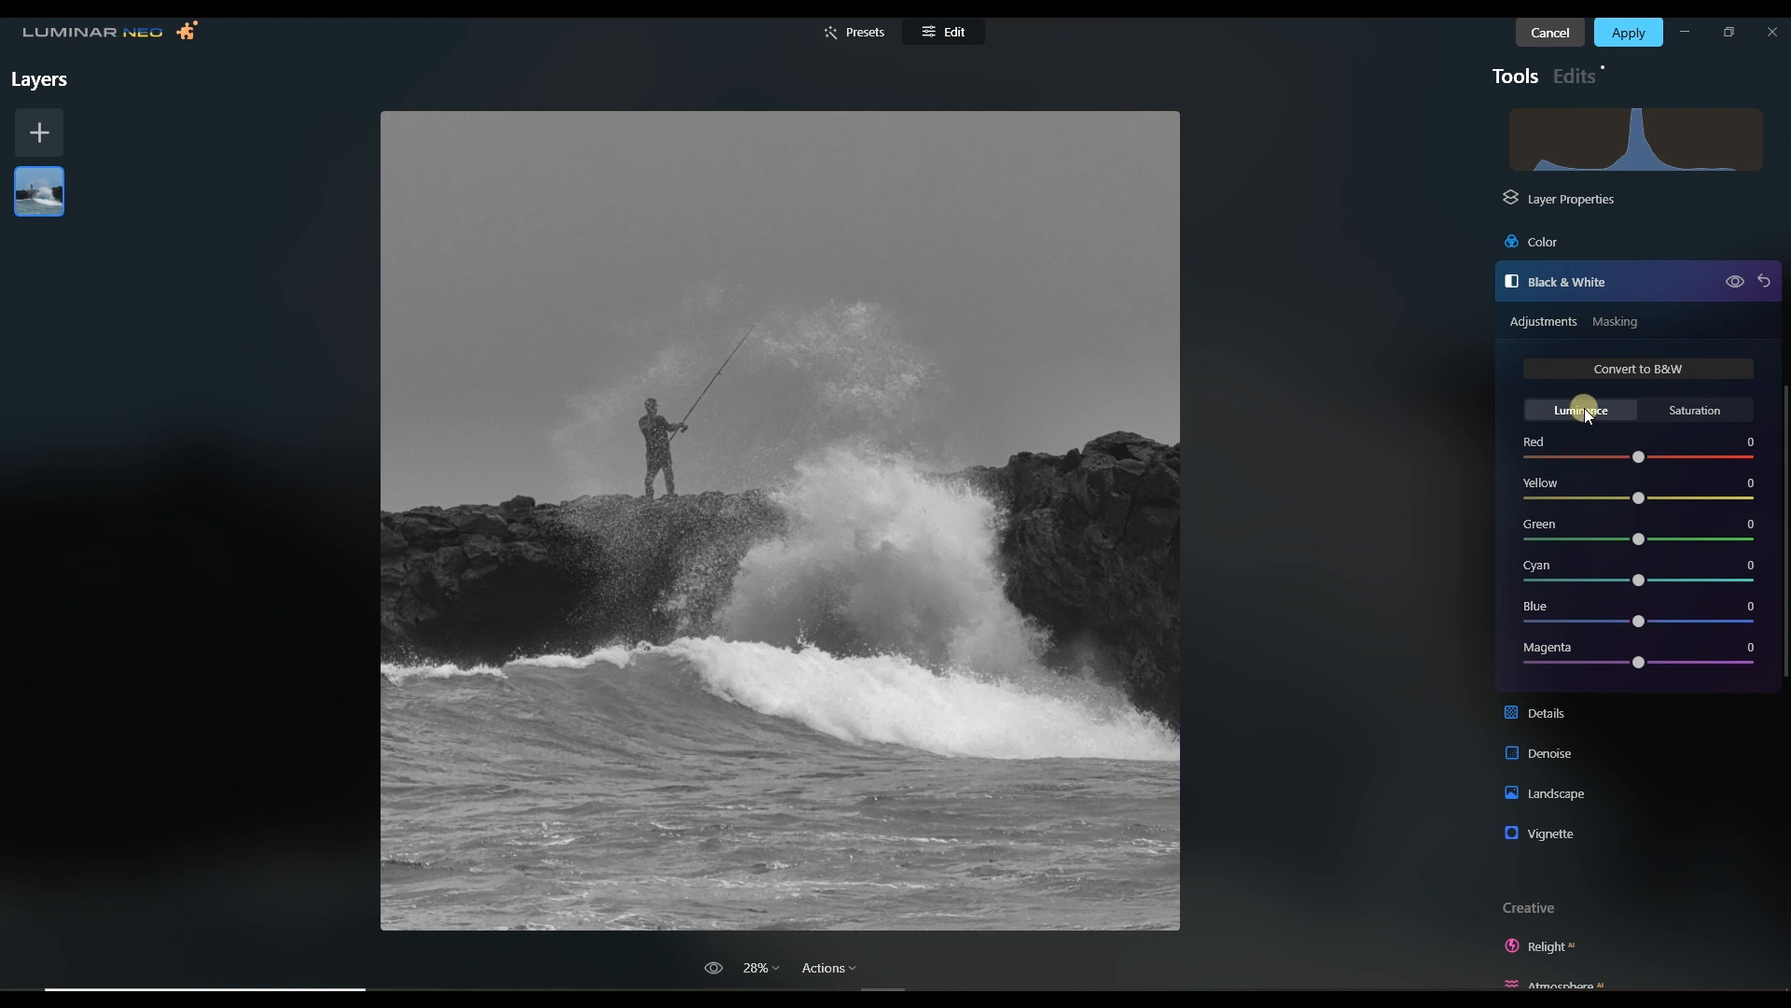
Try bringing blue back into the black-and-white conversion at a saturation of 78, and return it to 0.
left_click(1691, 408)
left_click(1531, 617)
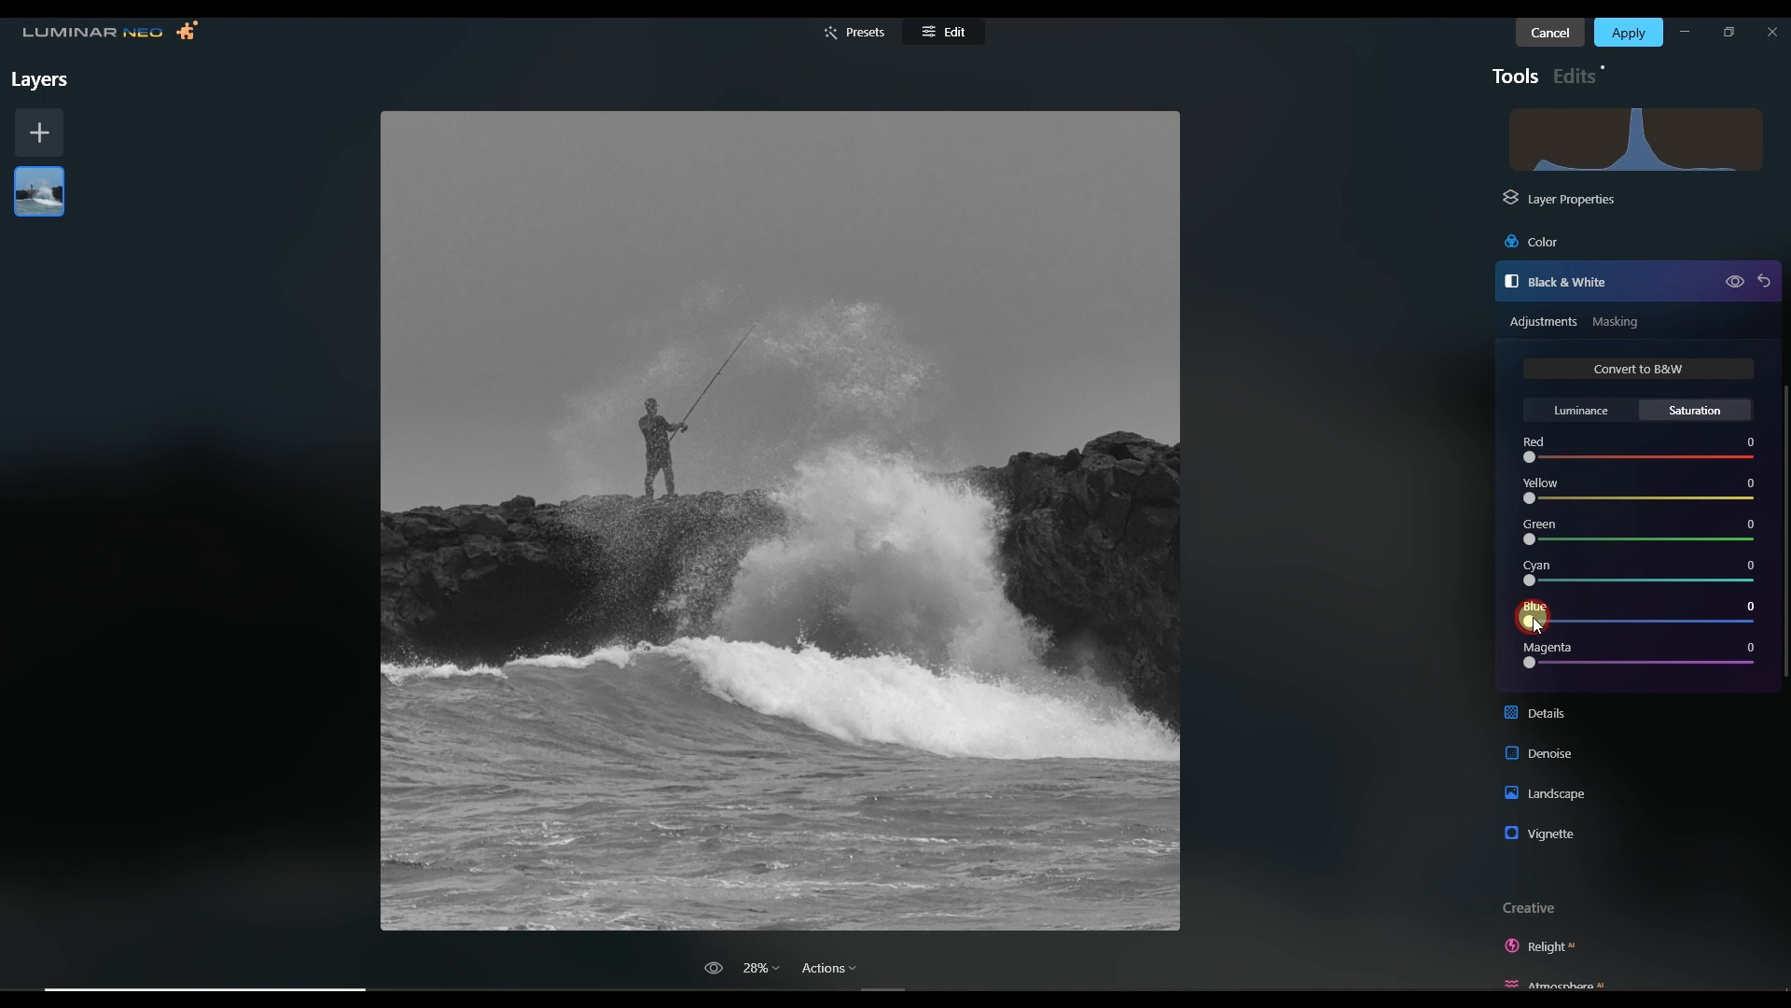
mouse_move(1563, 619)
left_mouse_down()
mouse_move(1604, 619)
mouse_move(1530, 620)
left_mouse_up()
left_click(1534, 622)
left_click_drag(1535, 622, 1704, 629)
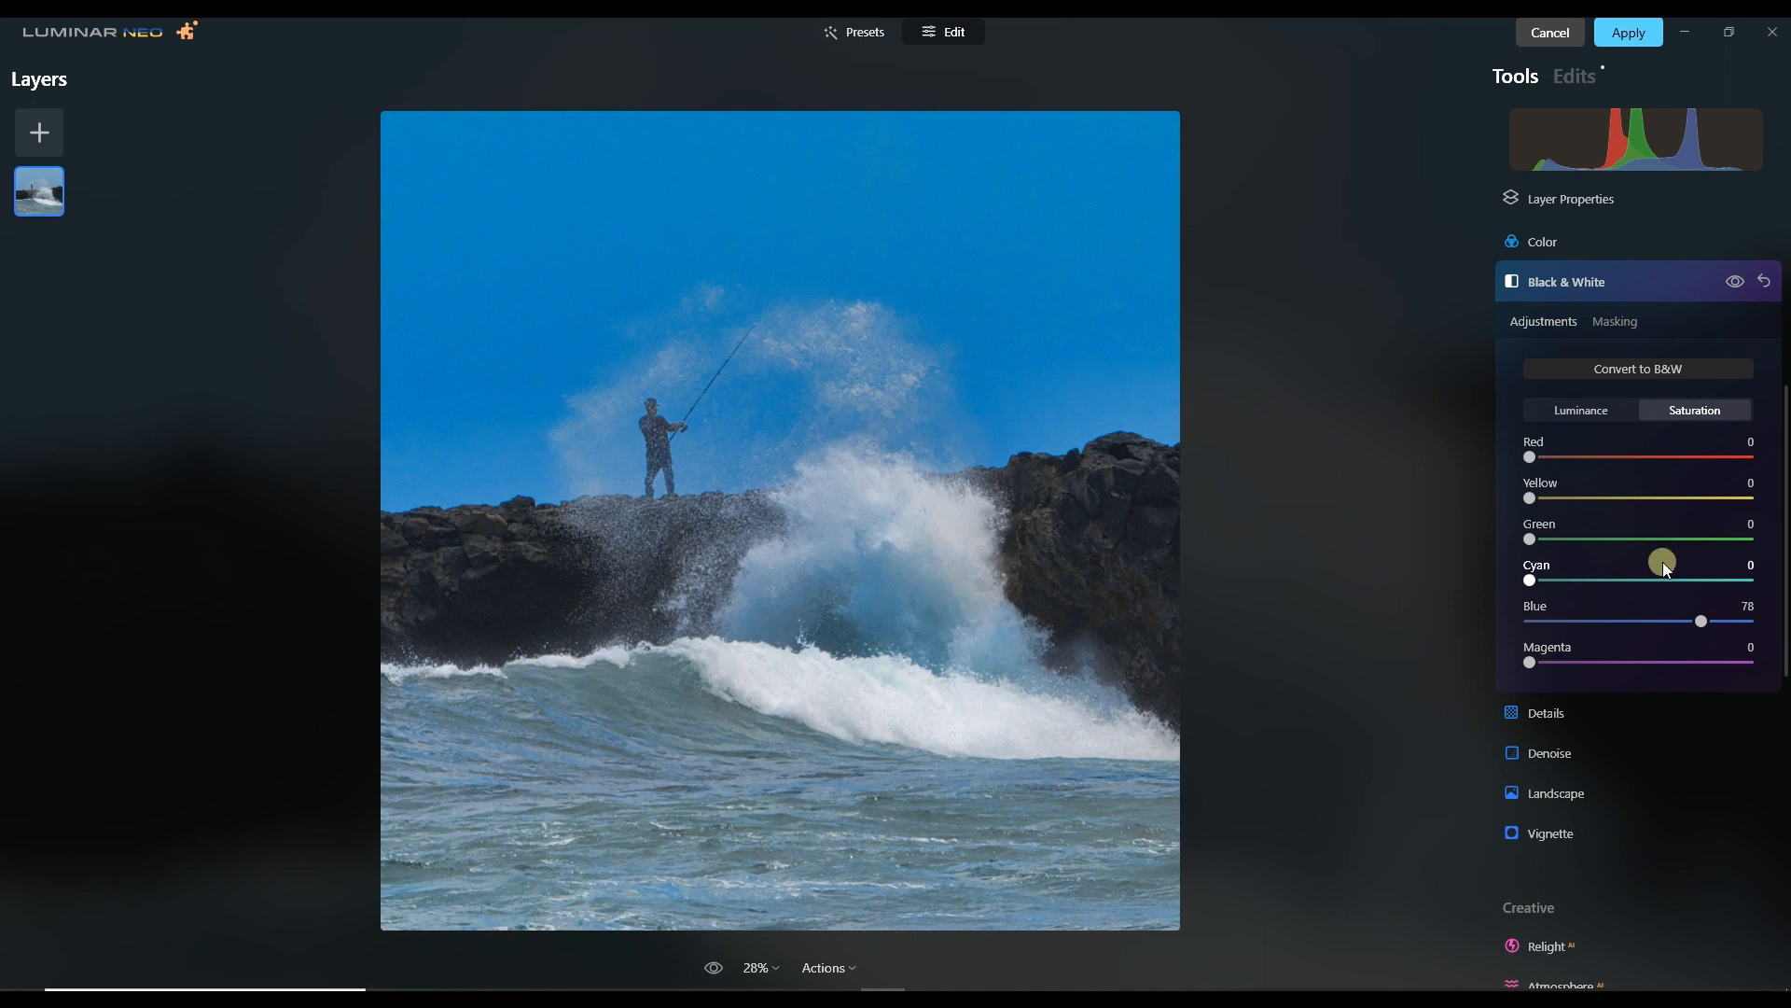
left_click_drag(1704, 620, 1506, 624)
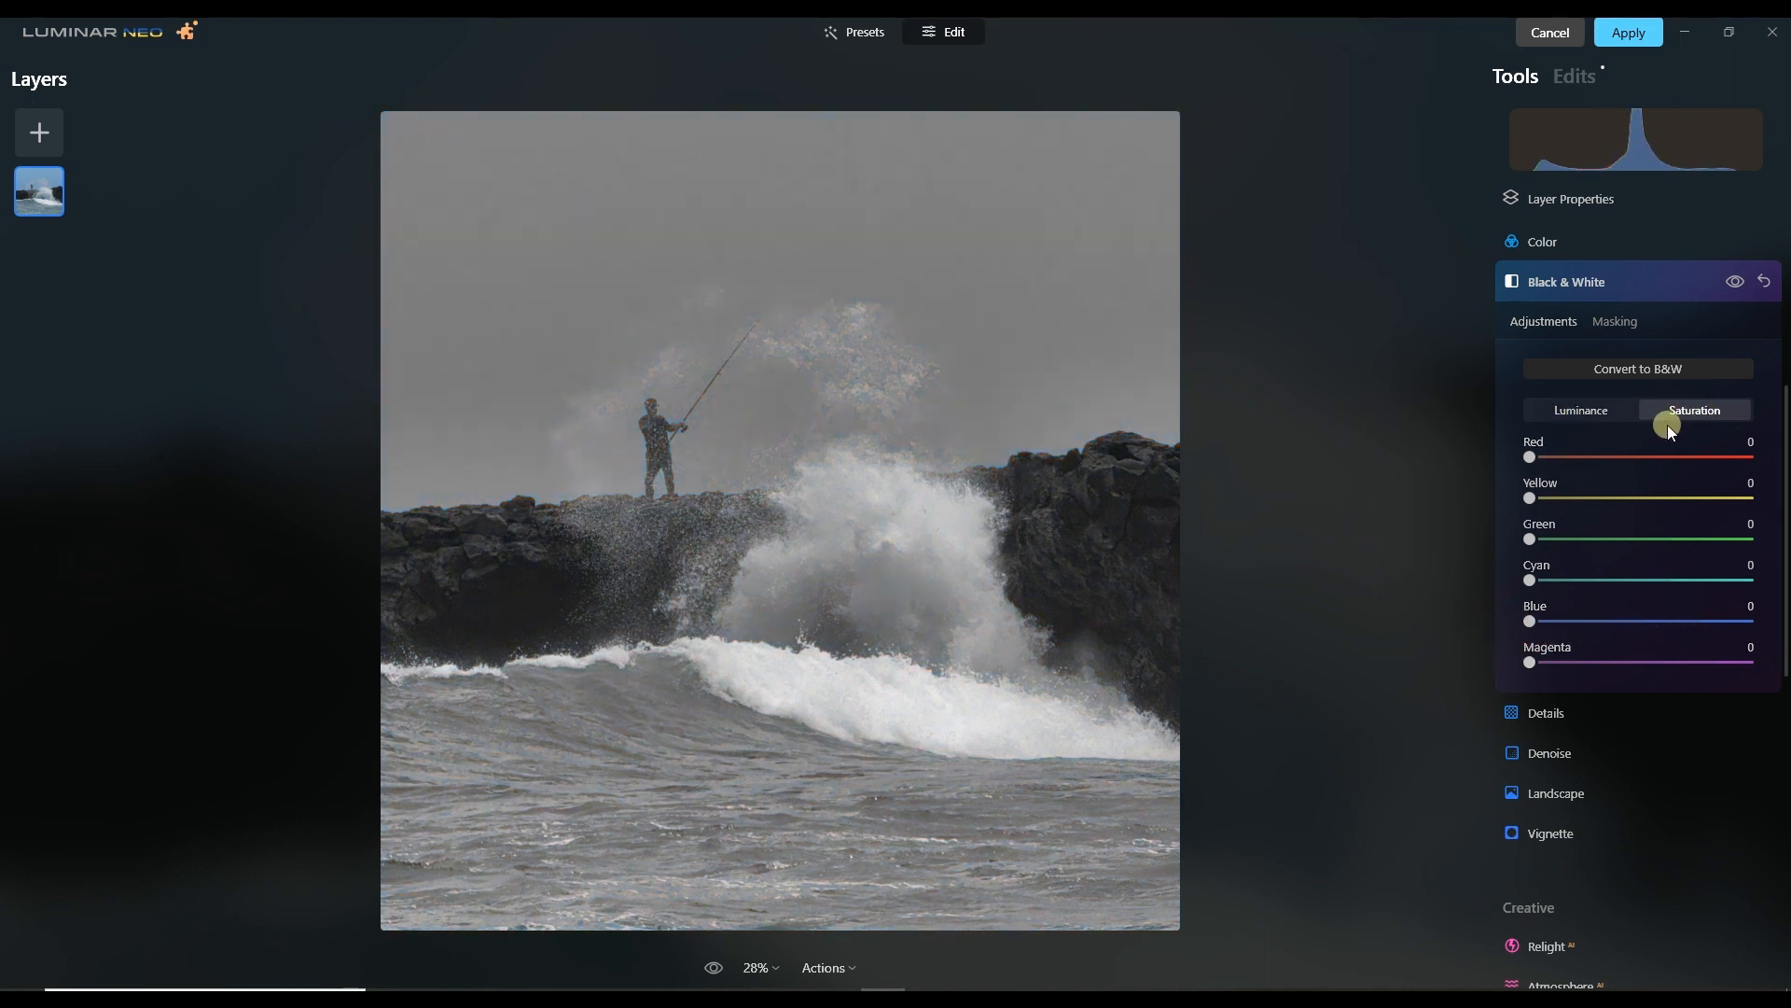
Tune the black-and-white conversion's luminance, setting Cyan to -38, Blue to -25 and Magenta to -29.
left_click(1603, 414)
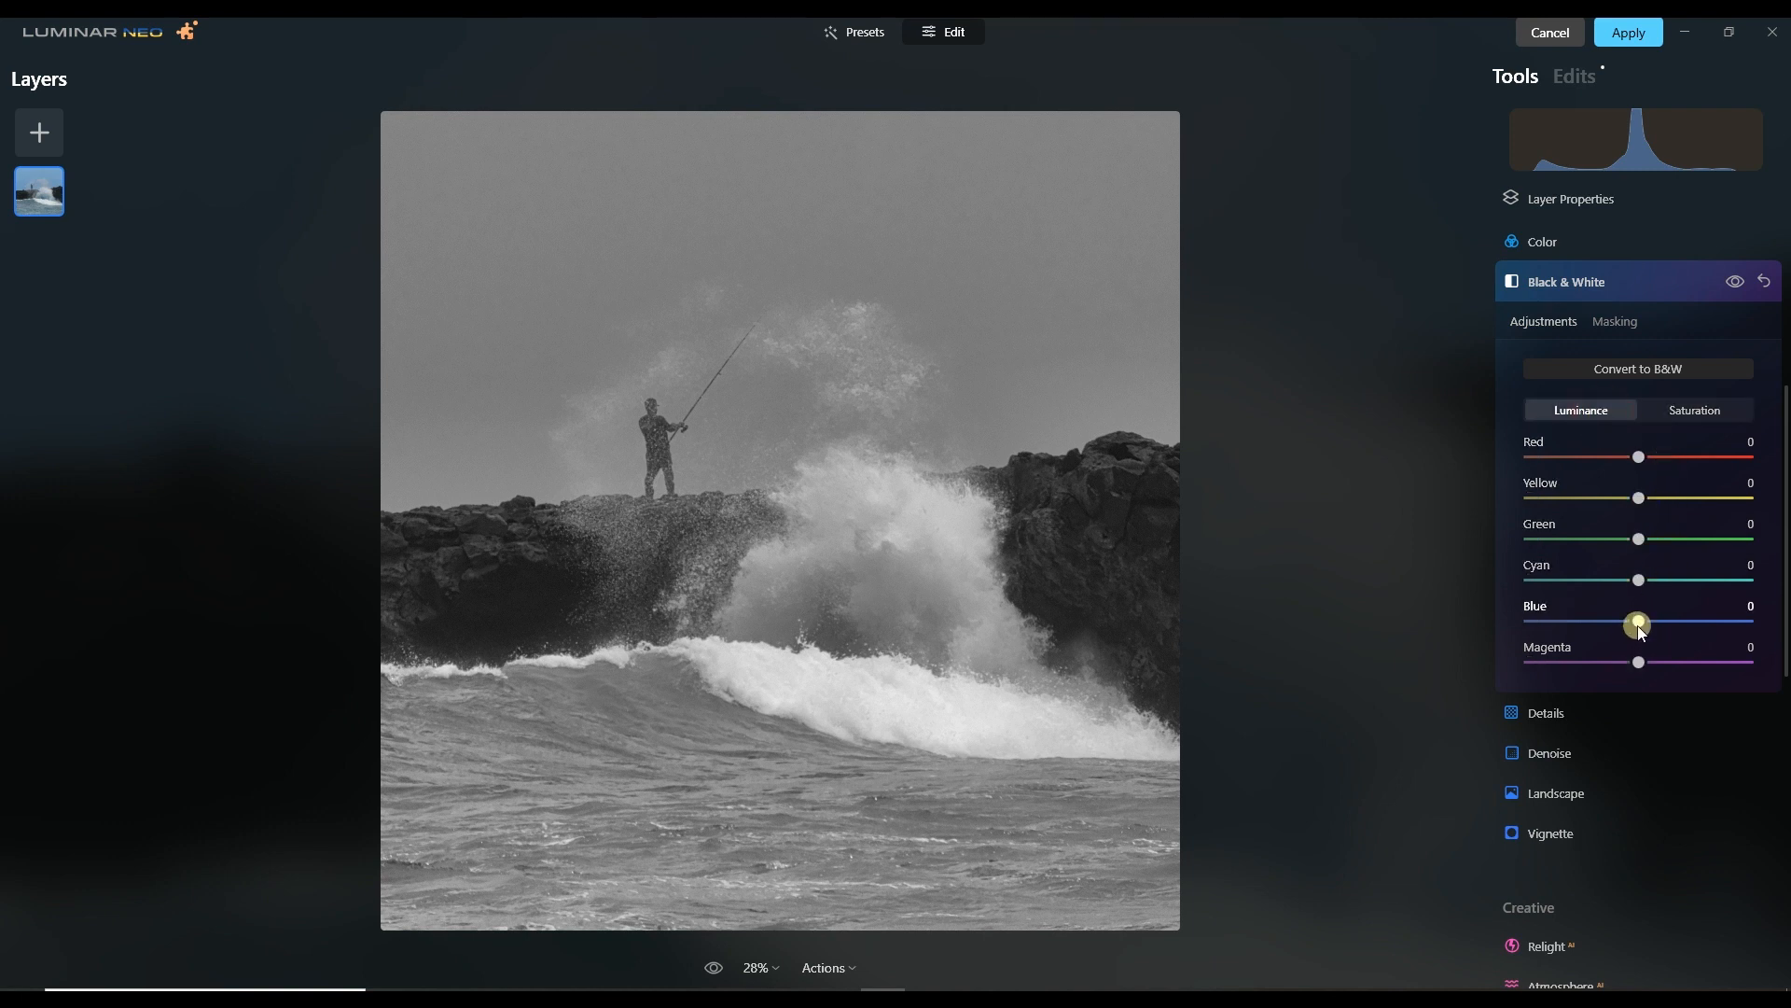
left_click_drag(1640, 626, 1487, 631)
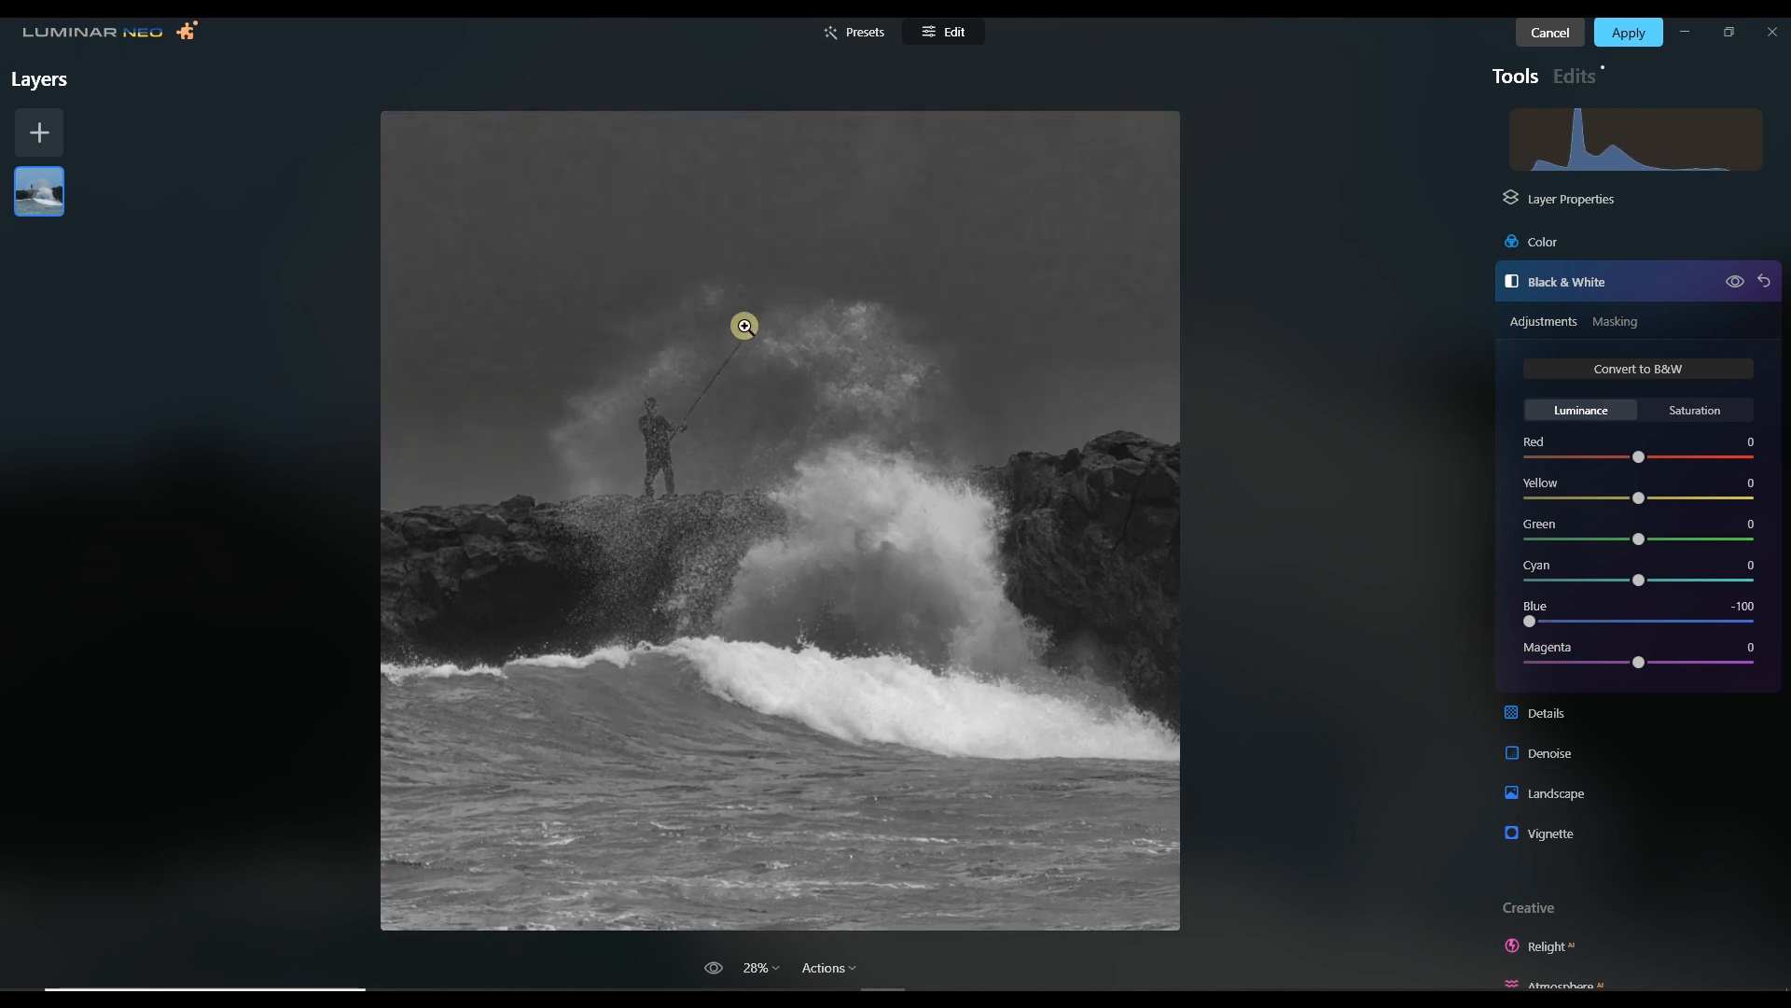
left_click_drag(1530, 619, 1595, 581)
mouse_move(1636, 662)
left_mouse_down()
mouse_move(1580, 652)
mouse_move(1652, 662)
mouse_move(1605, 649)
left_mouse_up()
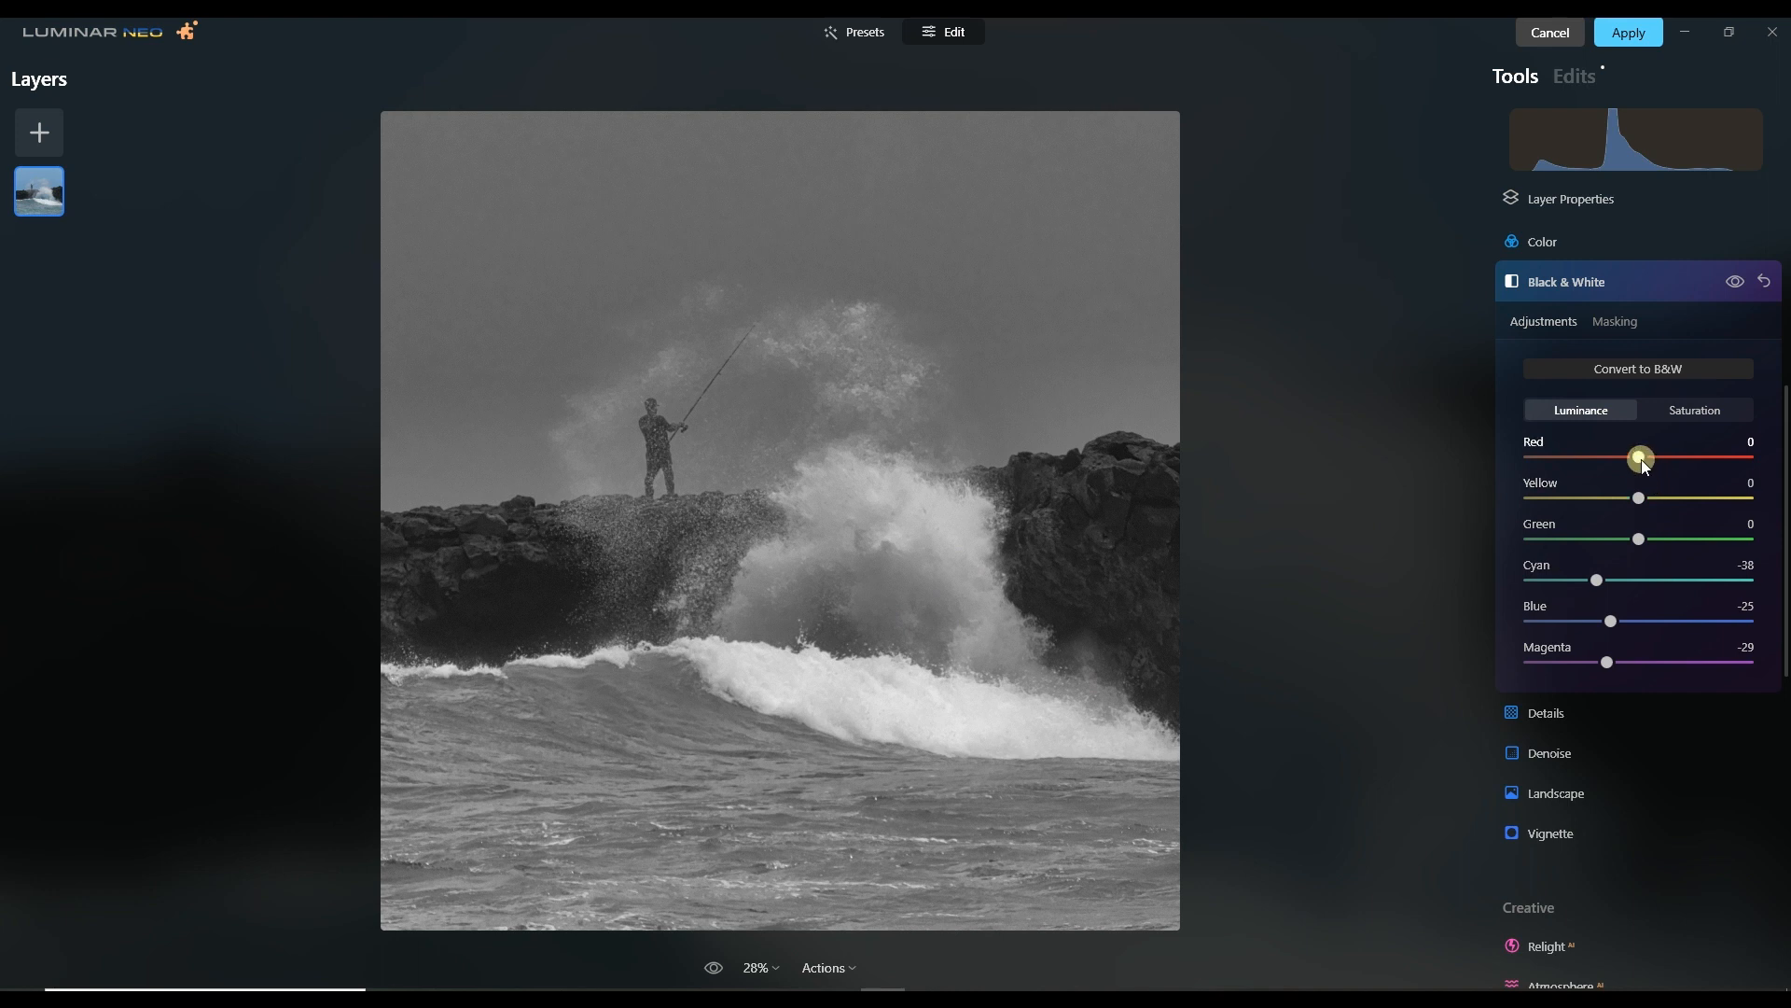
left_click_drag(1642, 459, 1617, 516)
left_click(1567, 289)
Adjust the photo's light with Develop, setting Smart Contrast to 47, Highlights to -6 and Shadows to 27.
scroll(1578, 340, "up", 5)
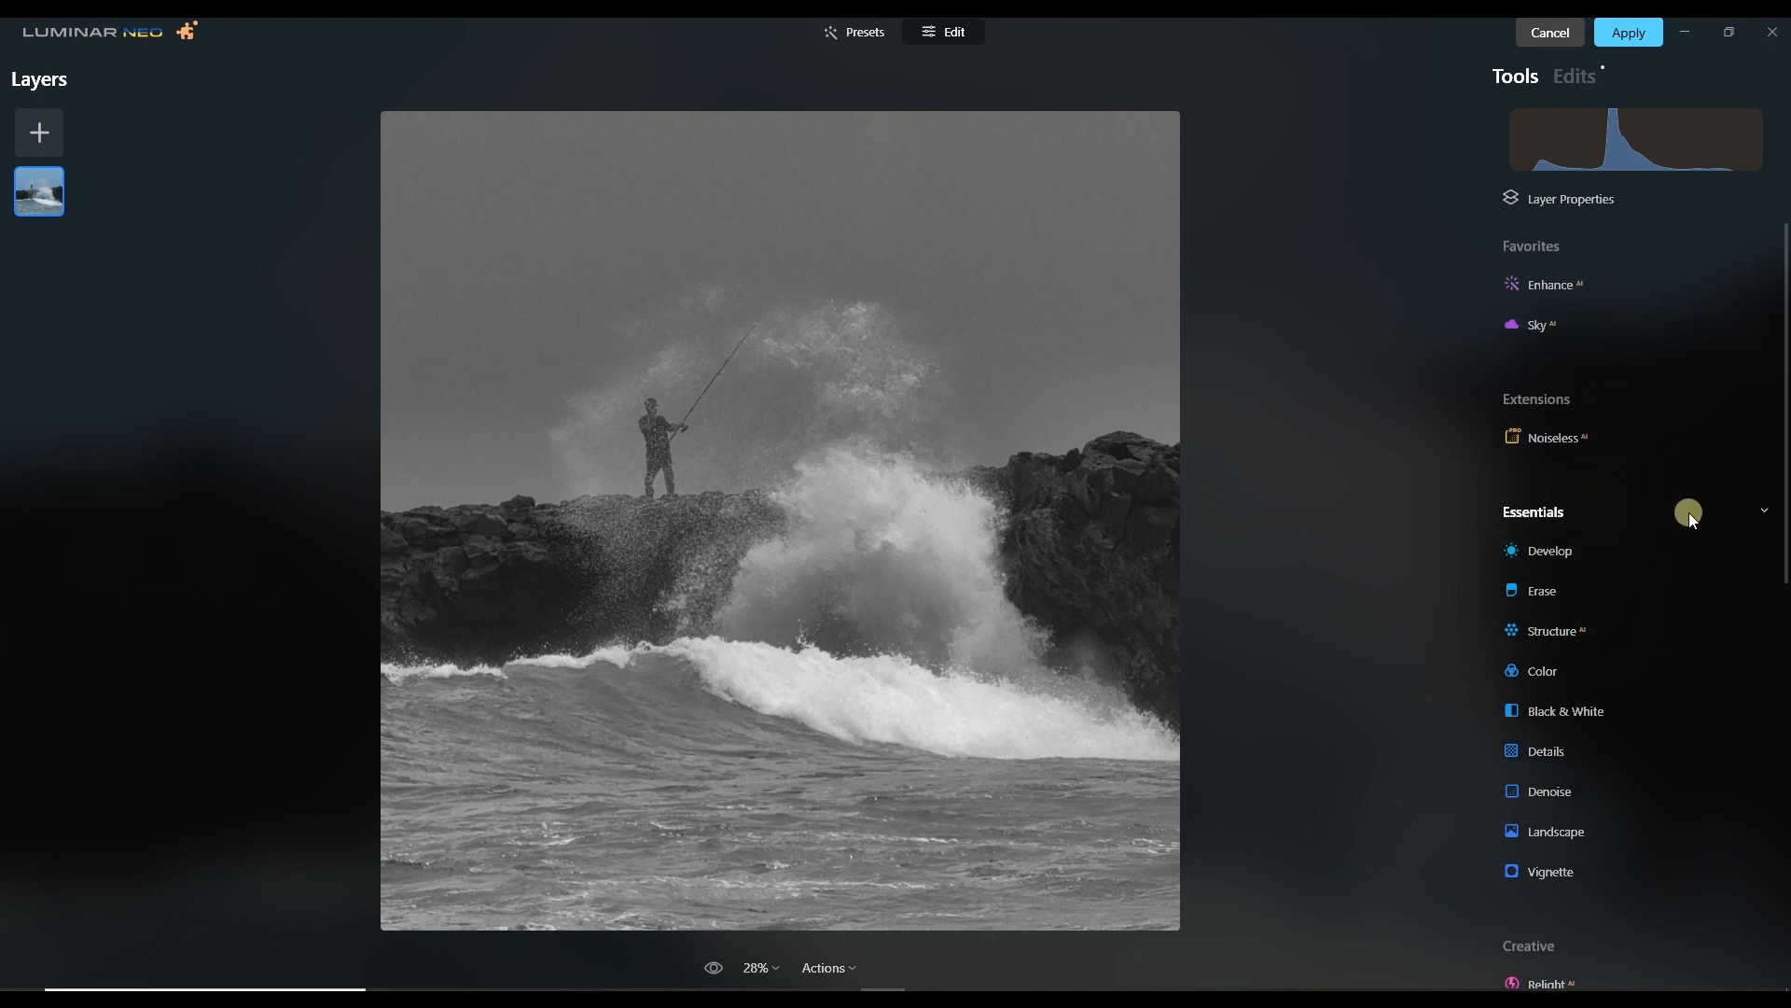
left_click(1563, 563)
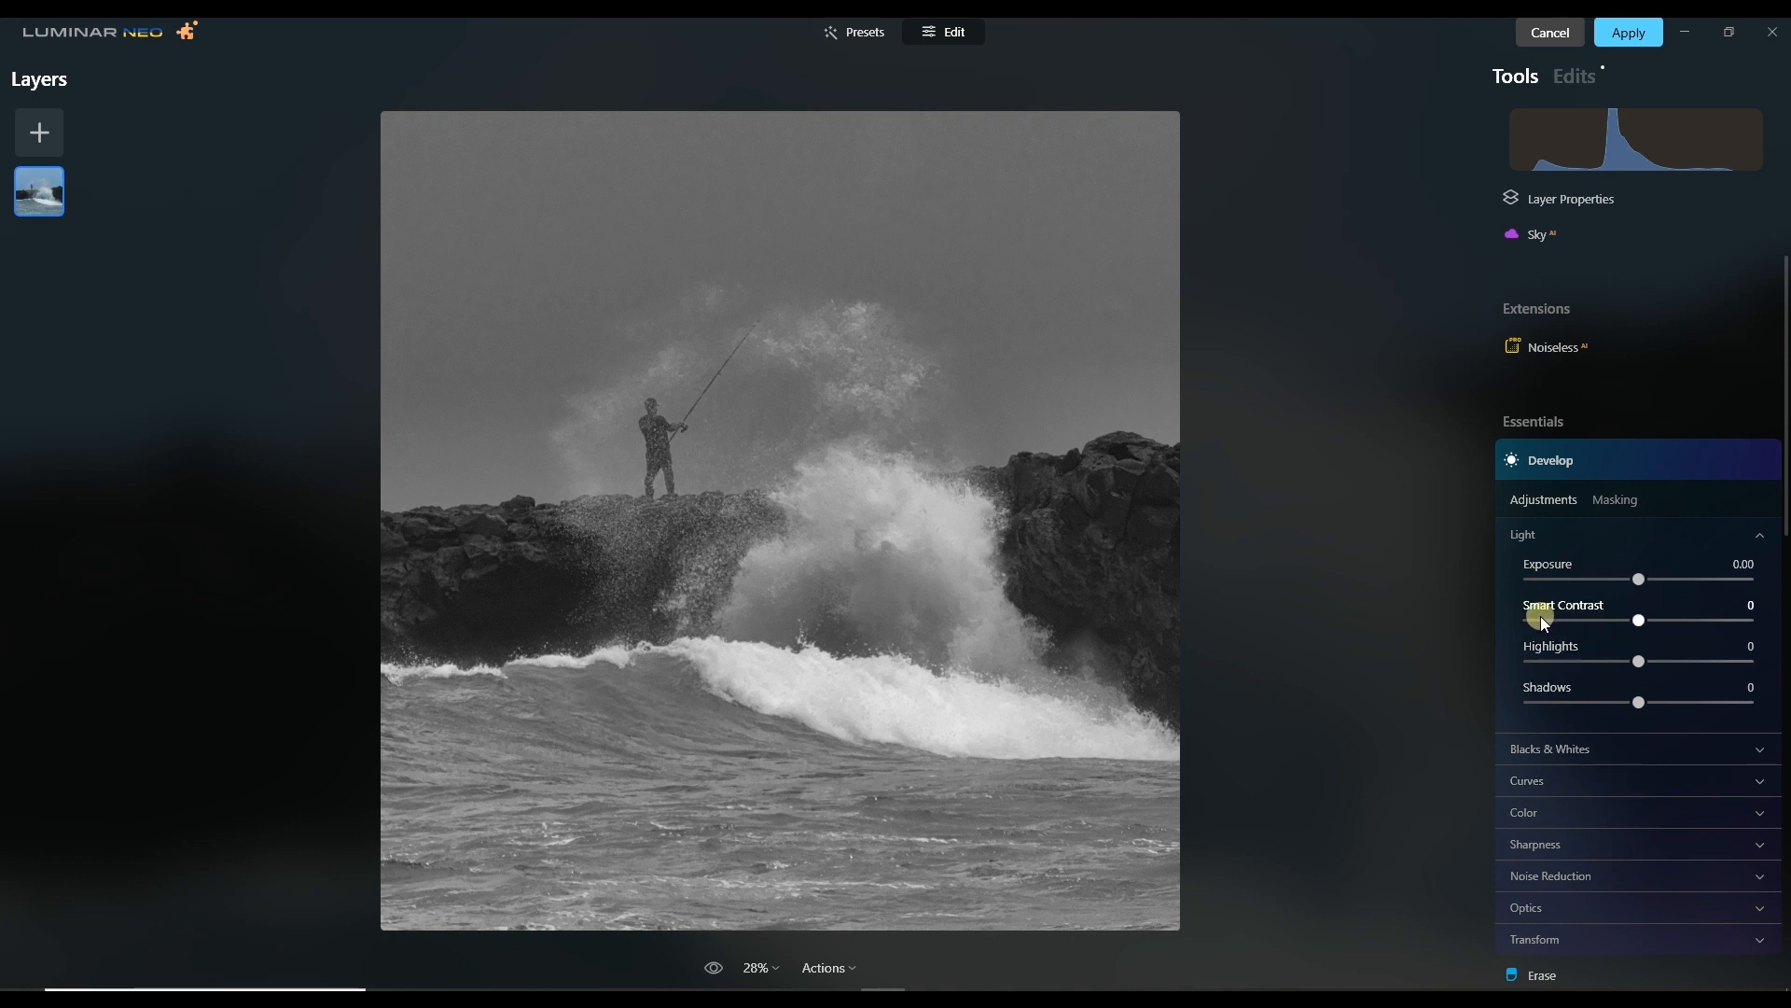
left_click_drag(1639, 620, 1670, 707)
left_click(1675, 636)
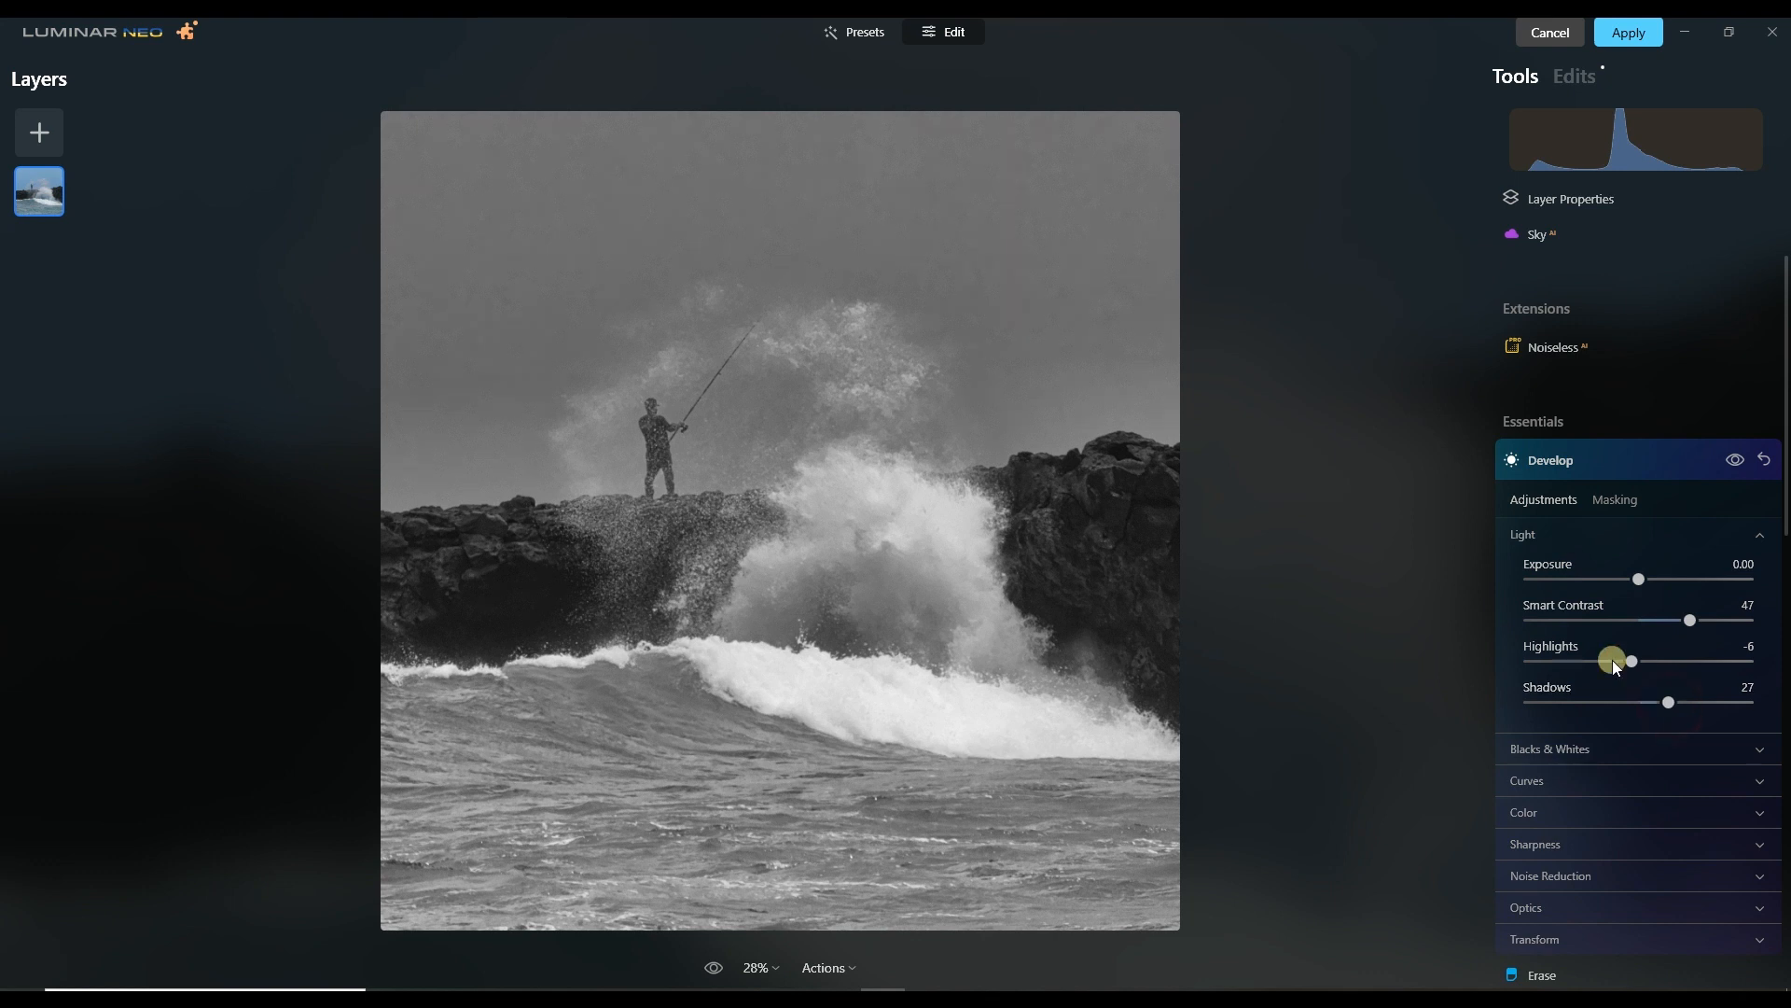
scroll(1581, 651, "up", 1)
scroll(1580, 651, "up", 1)
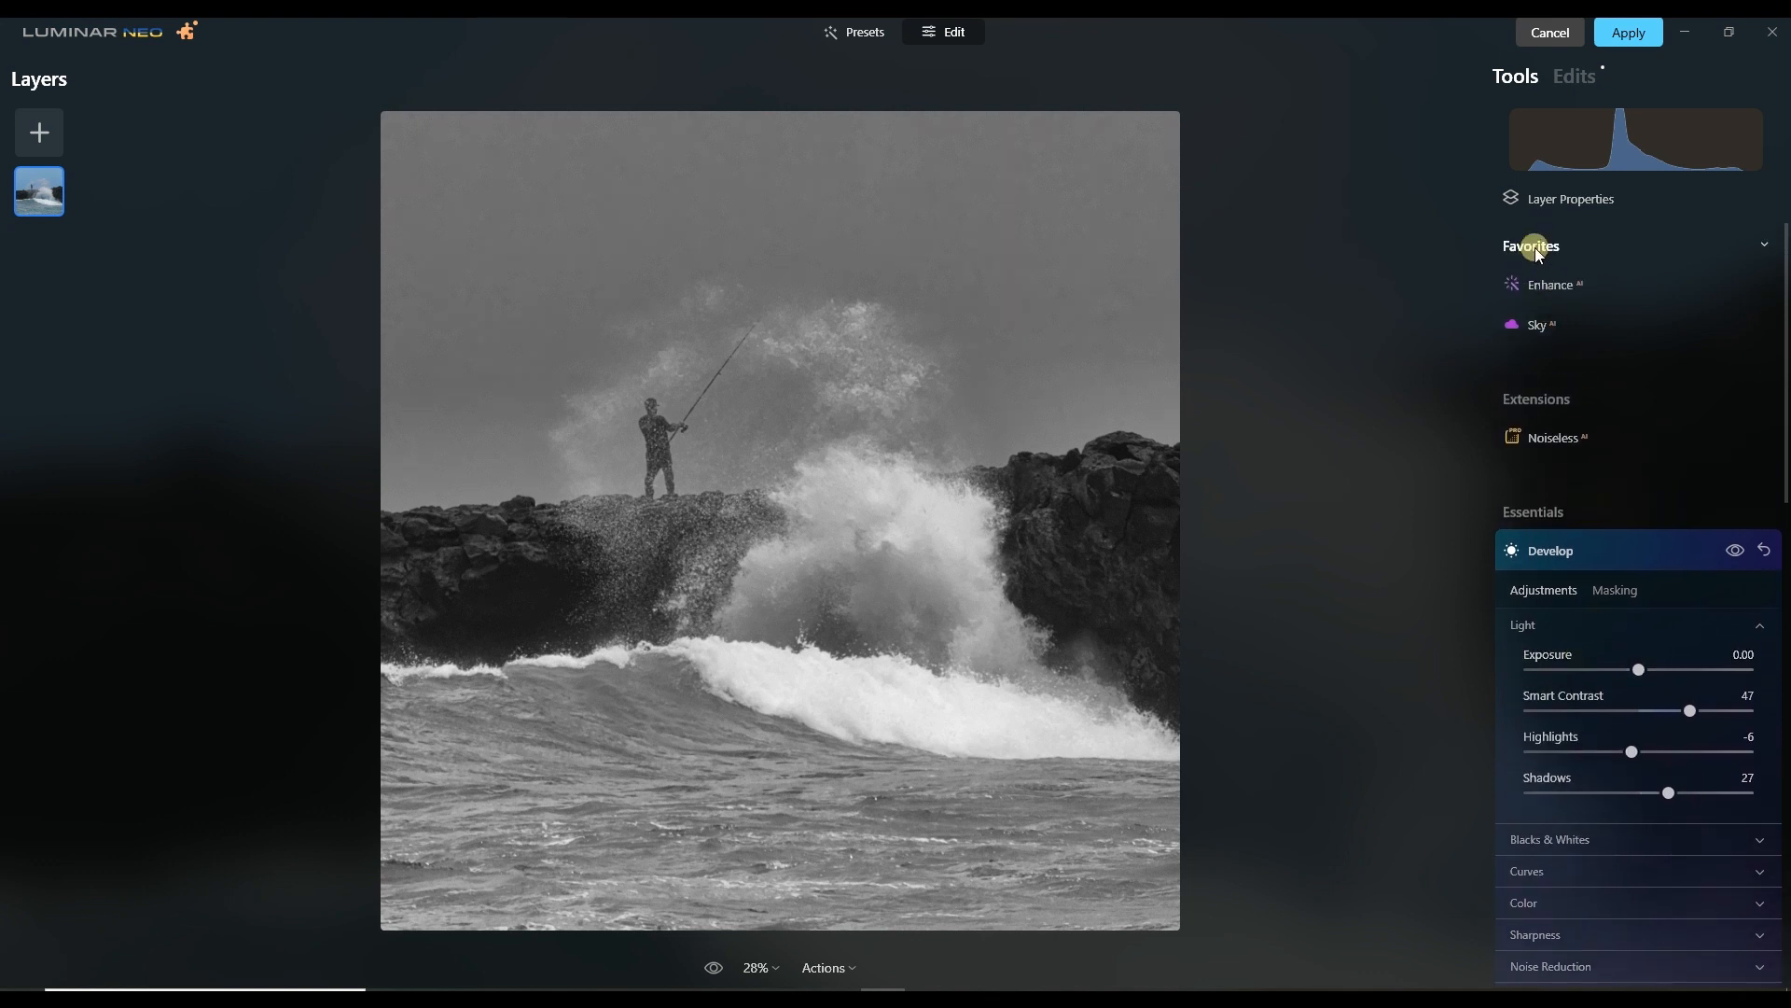
left_click(1584, 555)
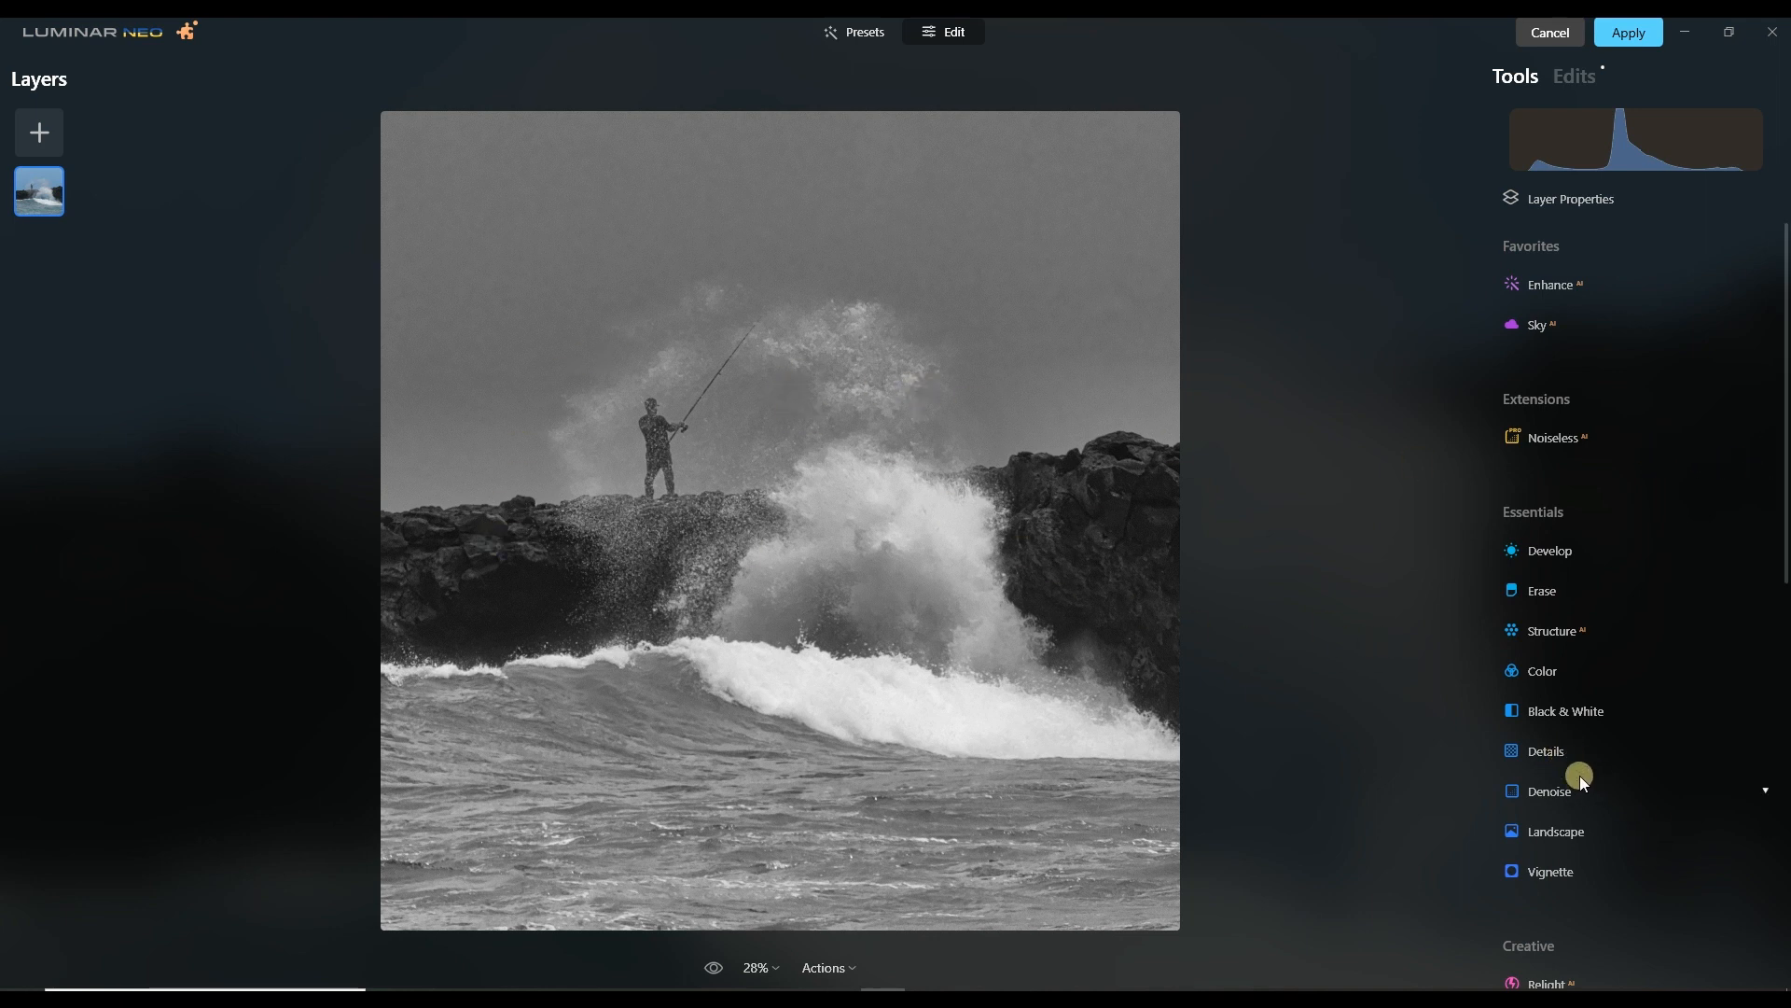
Relight the scene with Relight AI, setting Brightness Near to 29 and Brightness Far to -20.
scroll(1581, 775, "down", 5)
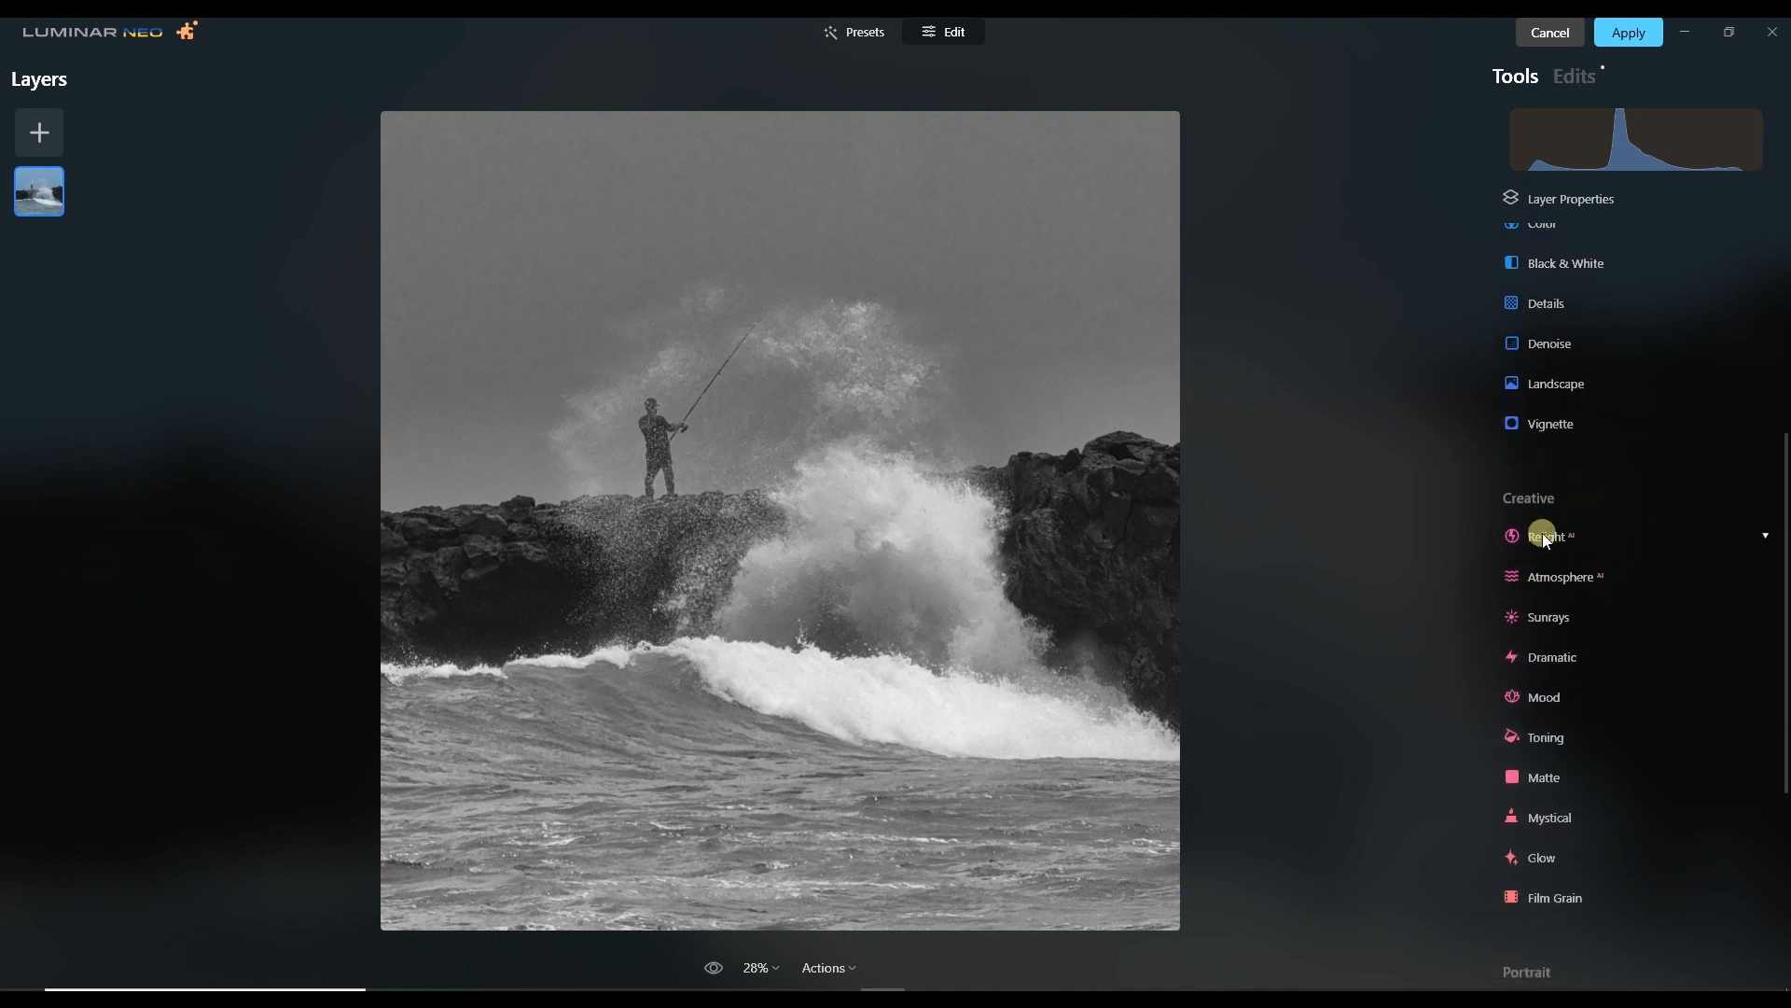
left_click(1542, 534)
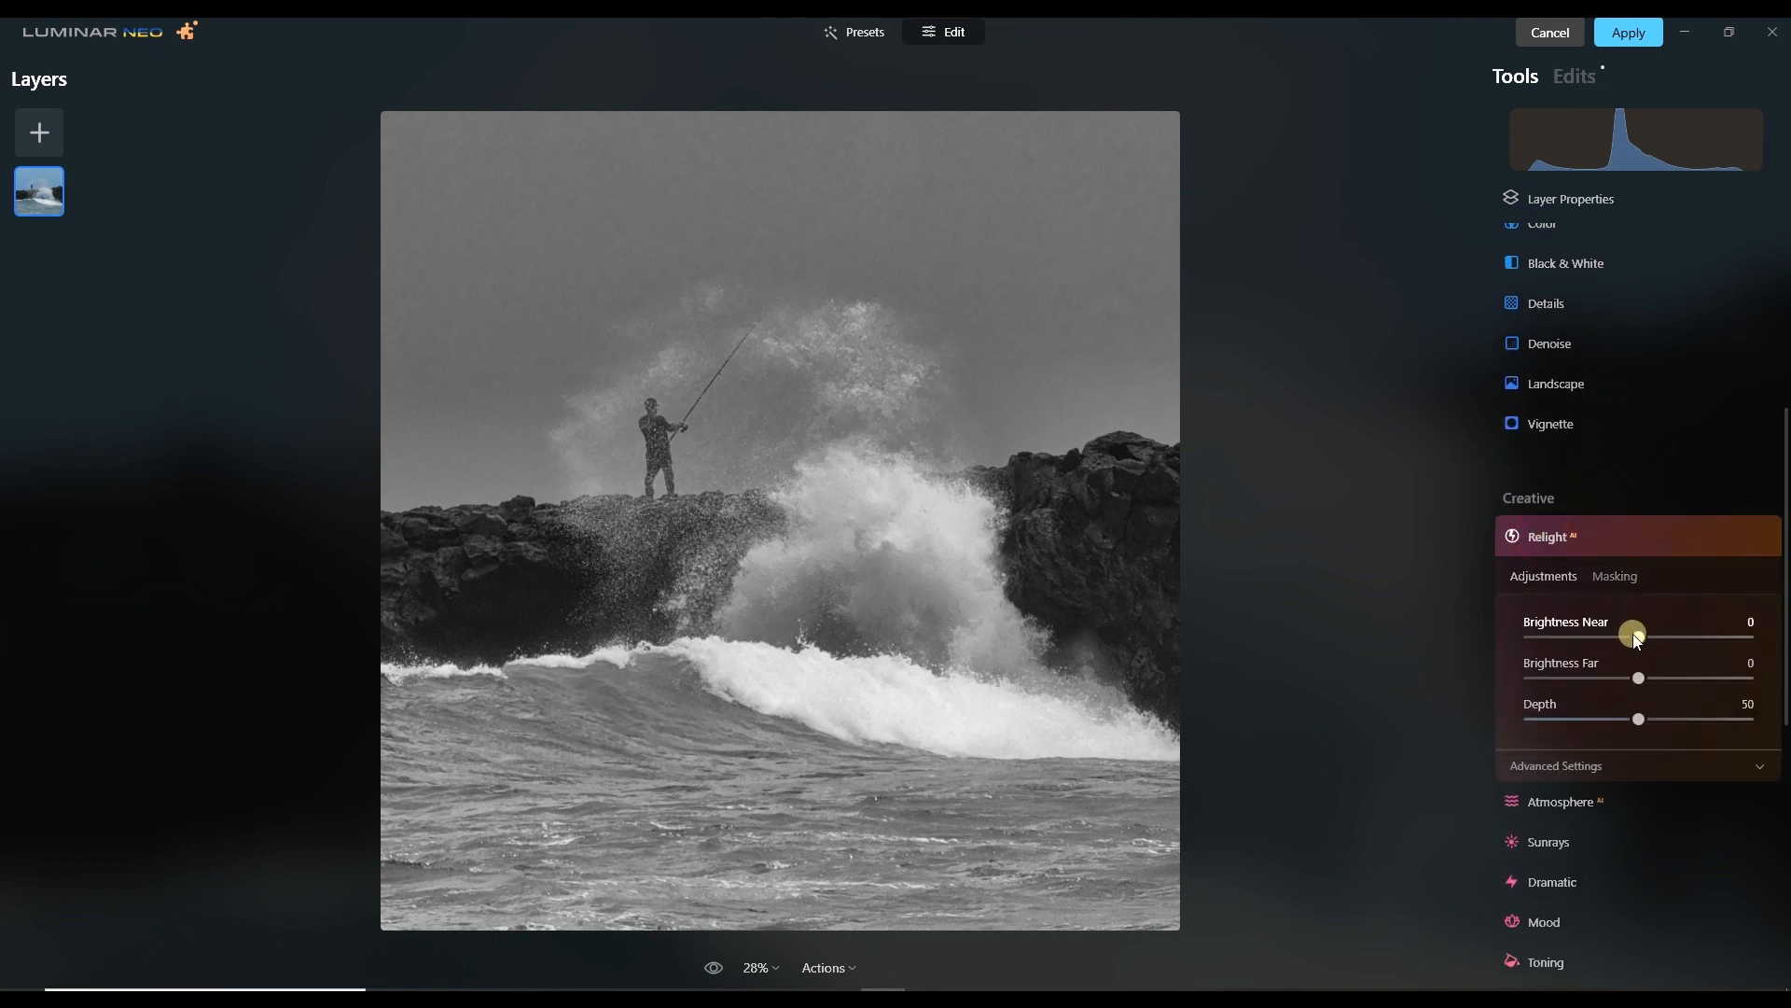
left_click_drag(1638, 638, 1663, 640)
mouse_move(1672, 642)
left_mouse_down()
mouse_move(1589, 642)
mouse_move(1670, 642)
left_mouse_up()
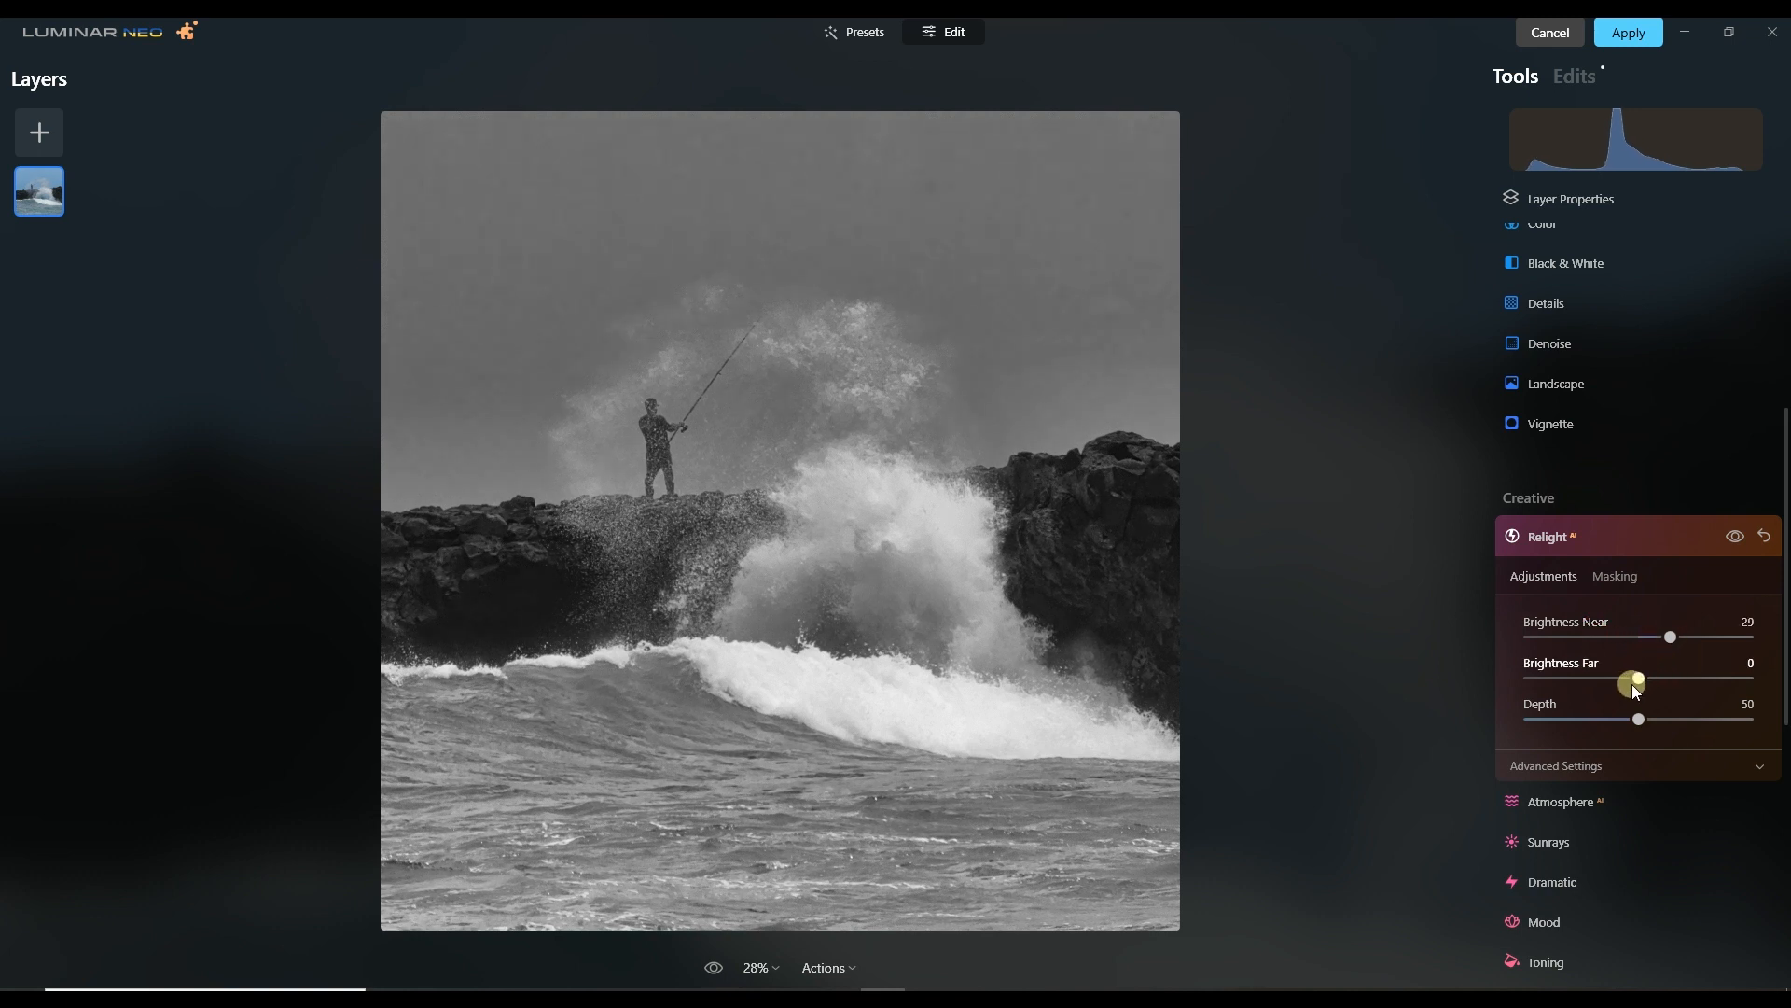
left_click_drag(1641, 674, 1619, 679)
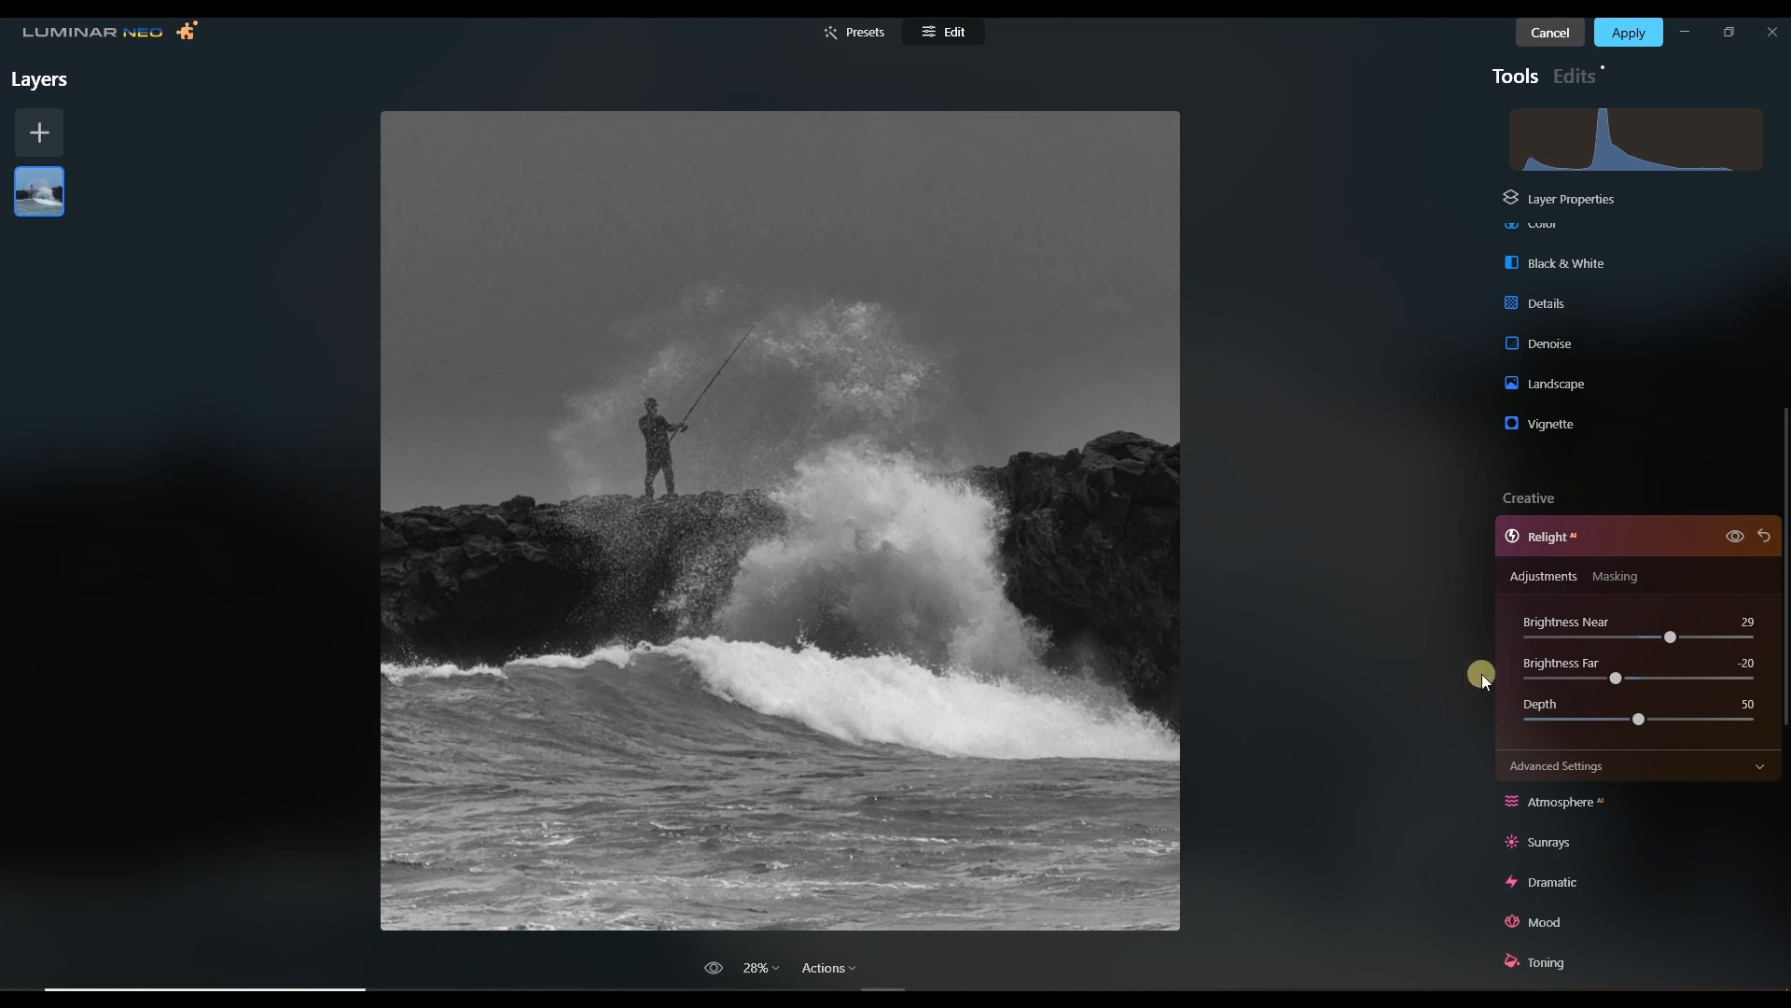
left_click(1565, 543)
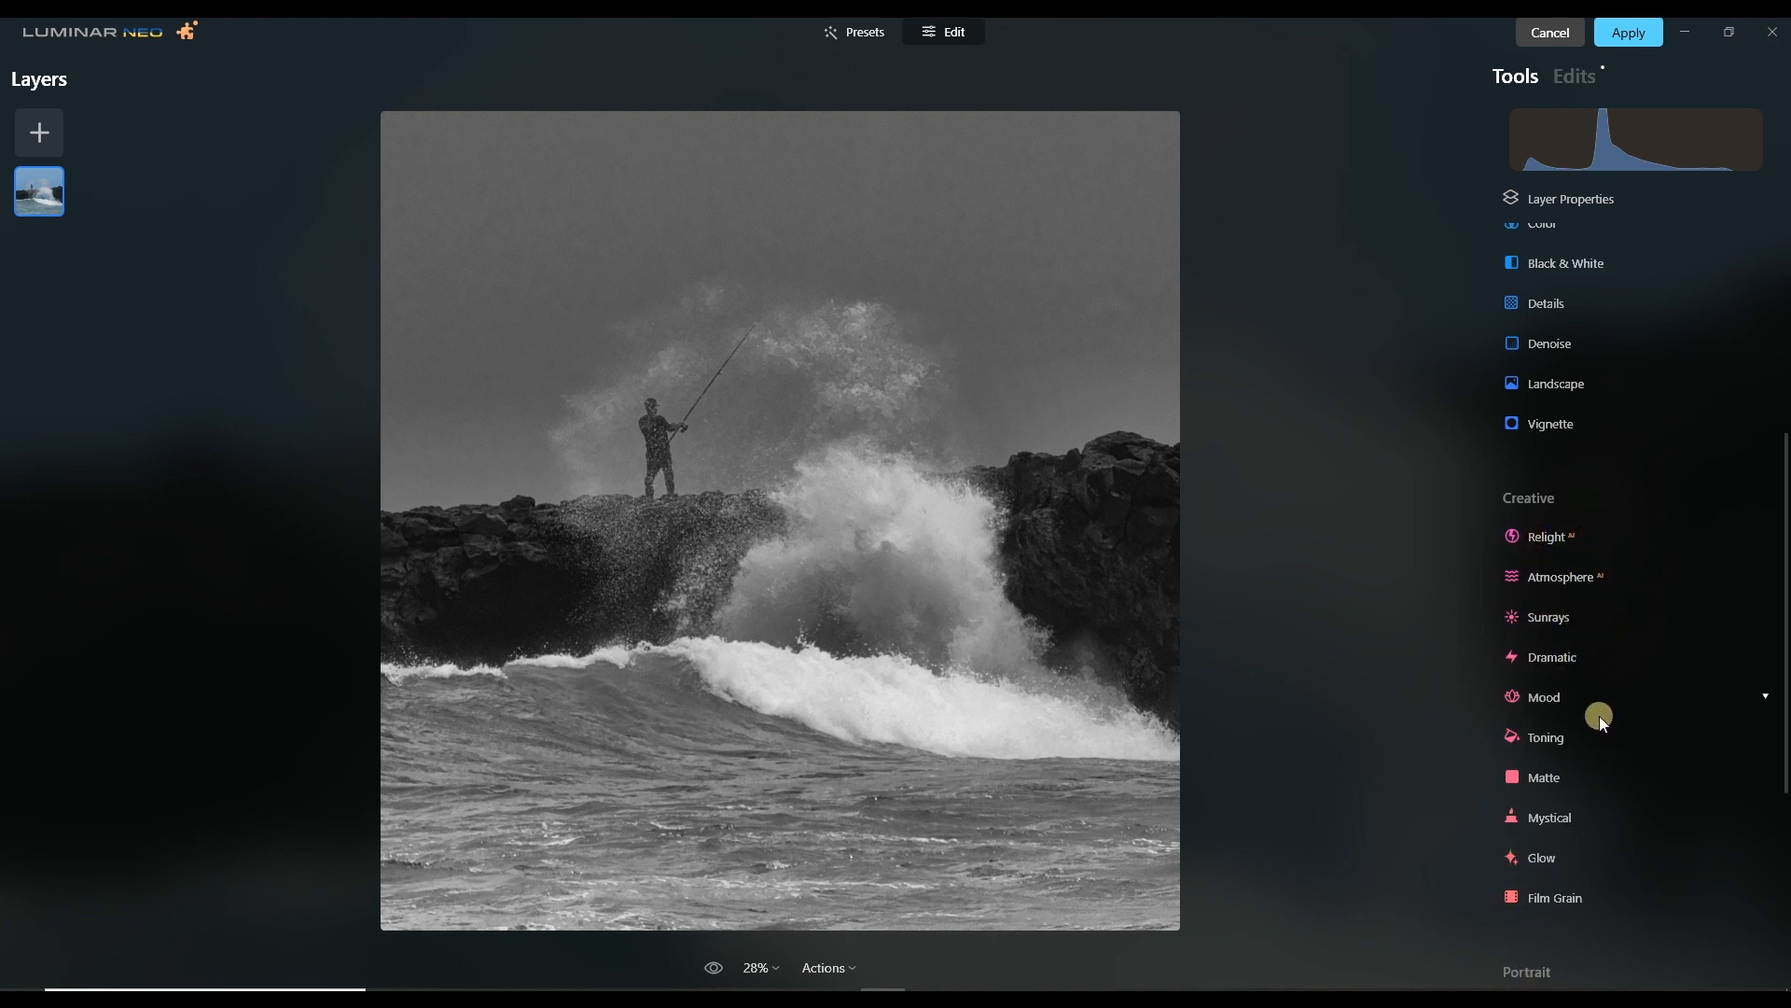
Add a Dramatic effect with an Amount of 5 and Local Contrast of 80.
left_click(1560, 659)
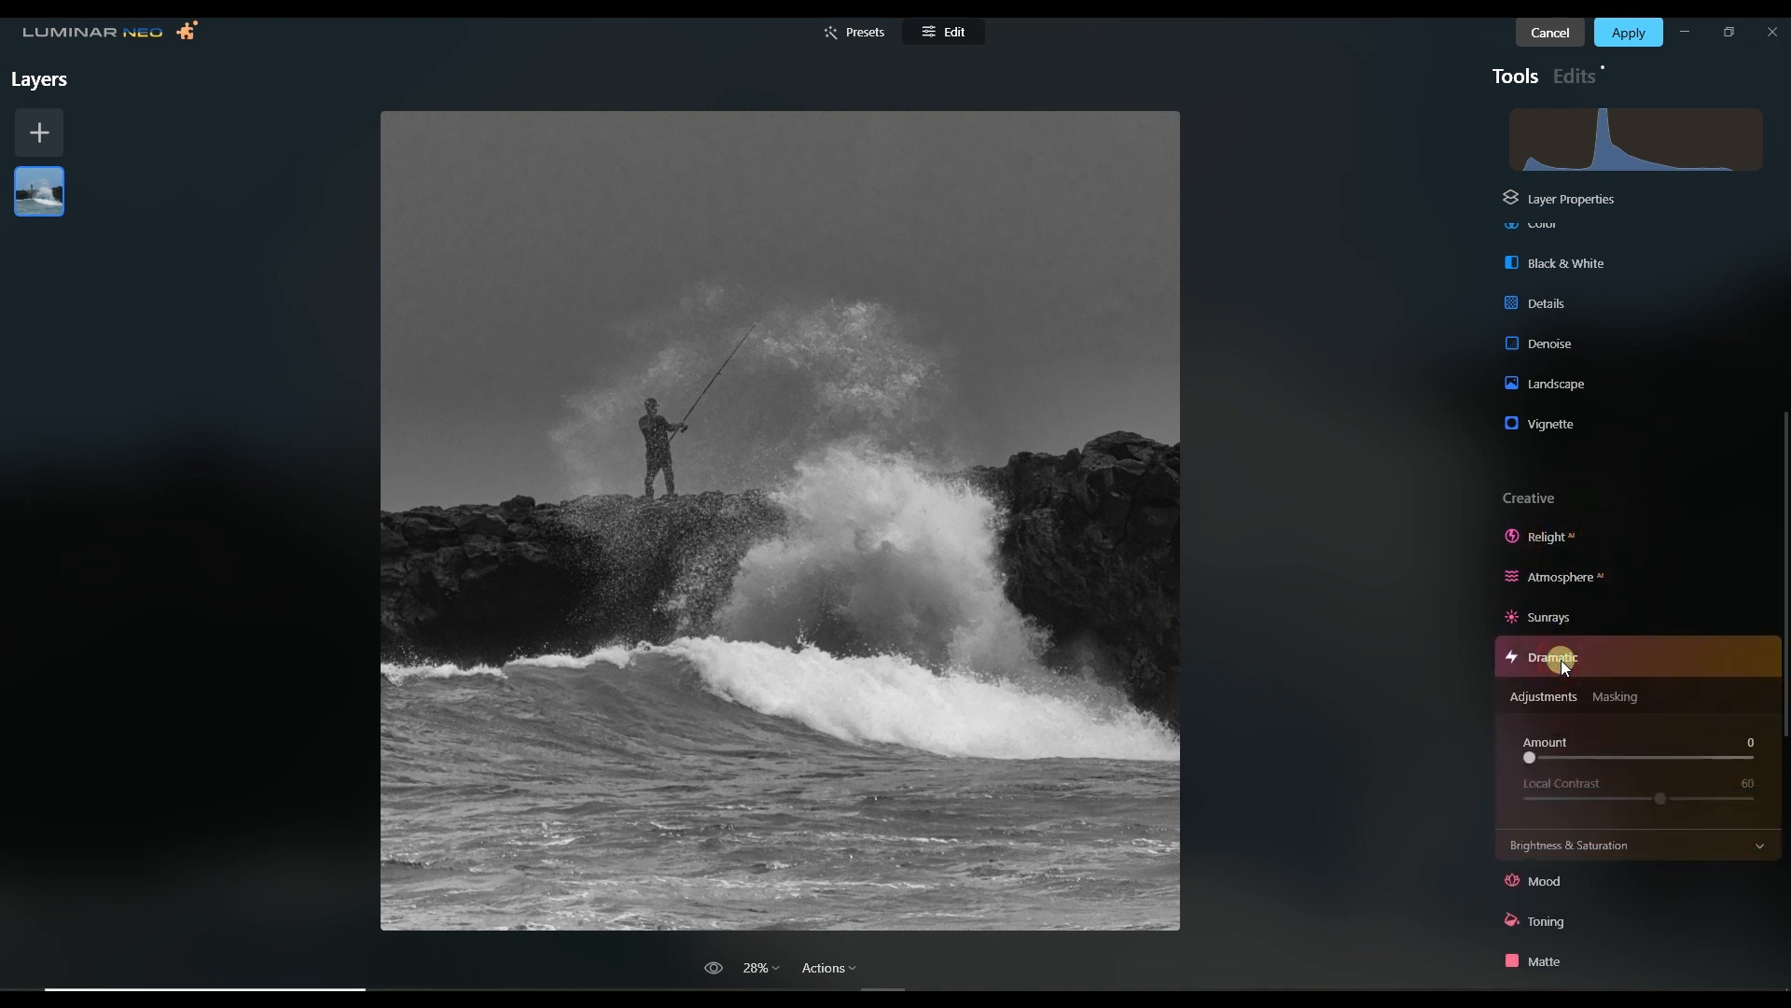
left_click(1541, 759)
left_click(1544, 761)
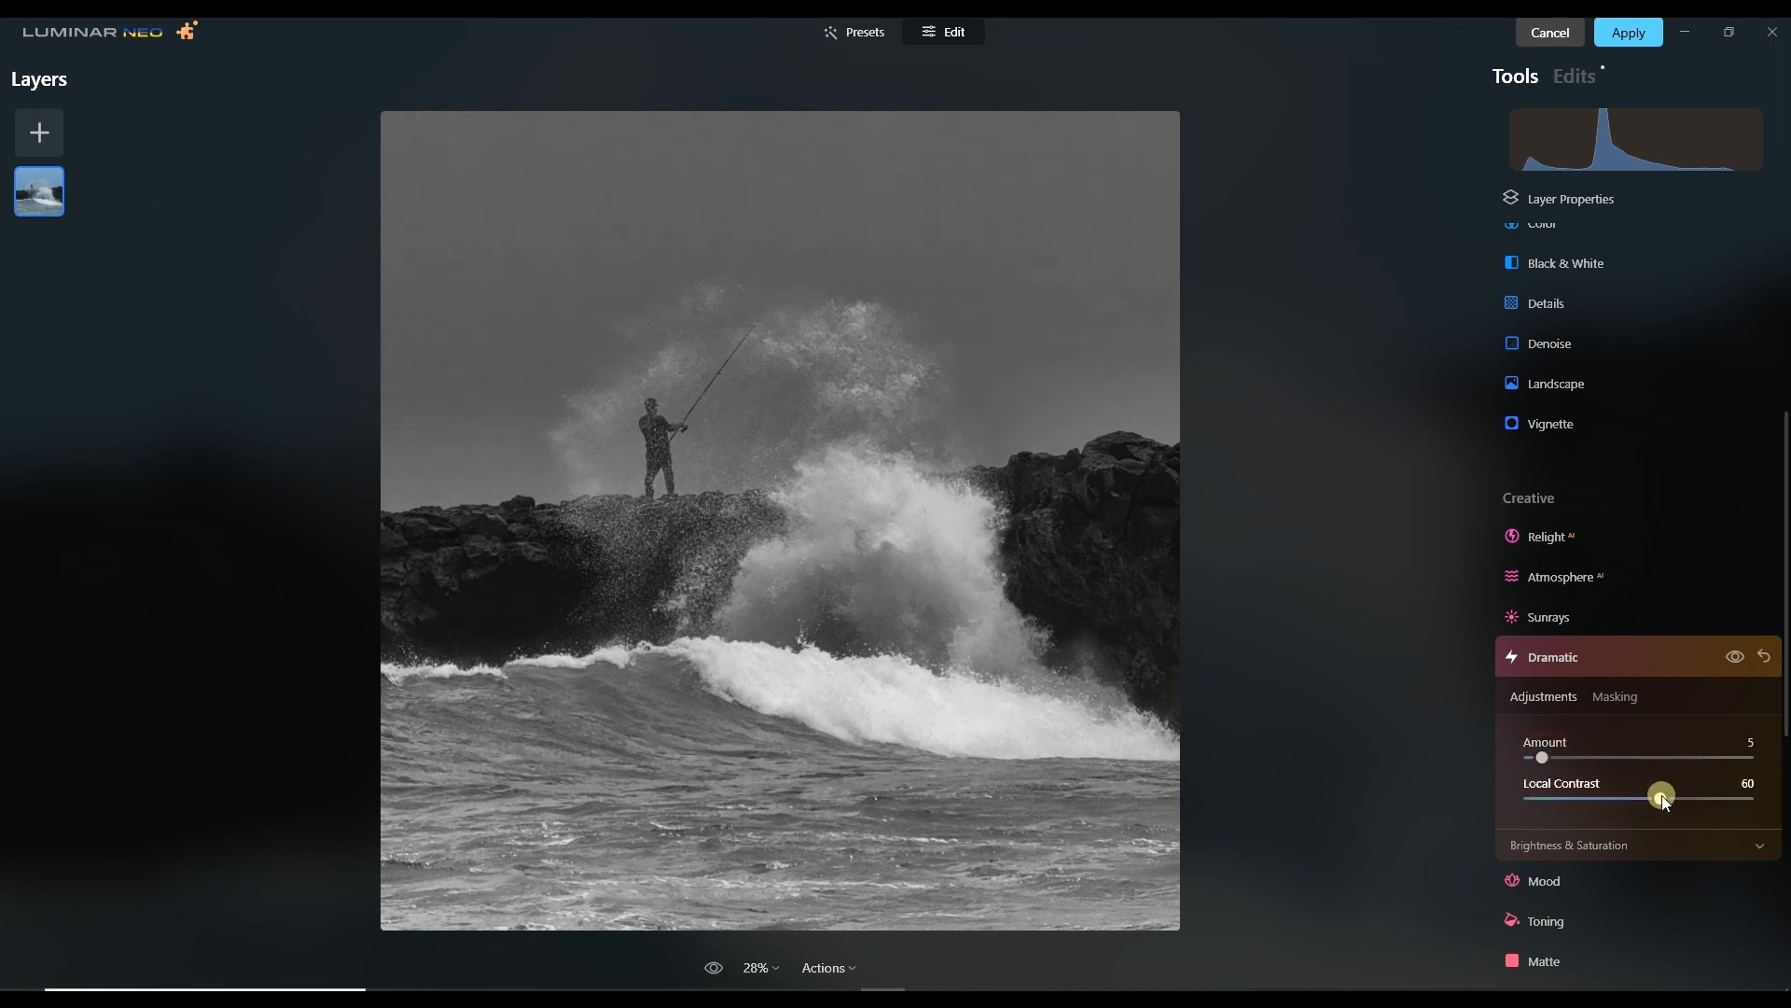
left_click_drag(1666, 799, 1705, 803)
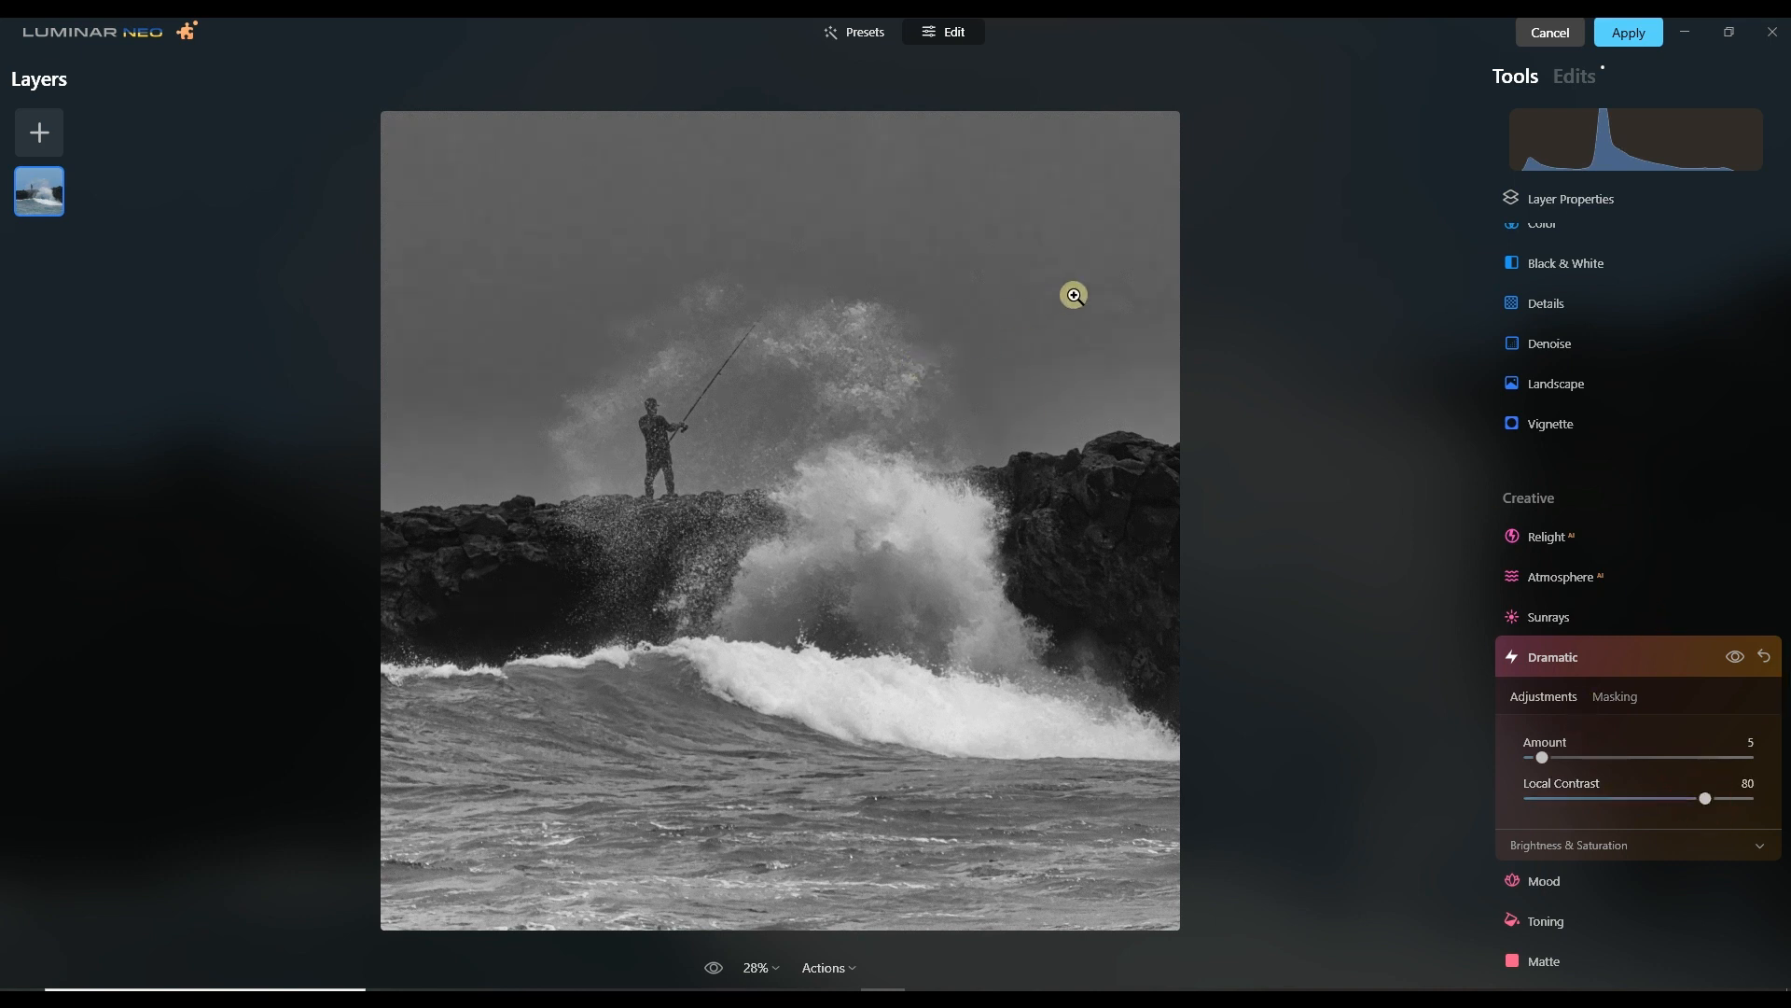
left_click(1581, 676)
Inspect the sky up close, strengthen the shadow contrast with Supercontrast, and apply the Luminar Neo edits to return to Affinity Photo.
scroll(1587, 884, "down", 5)
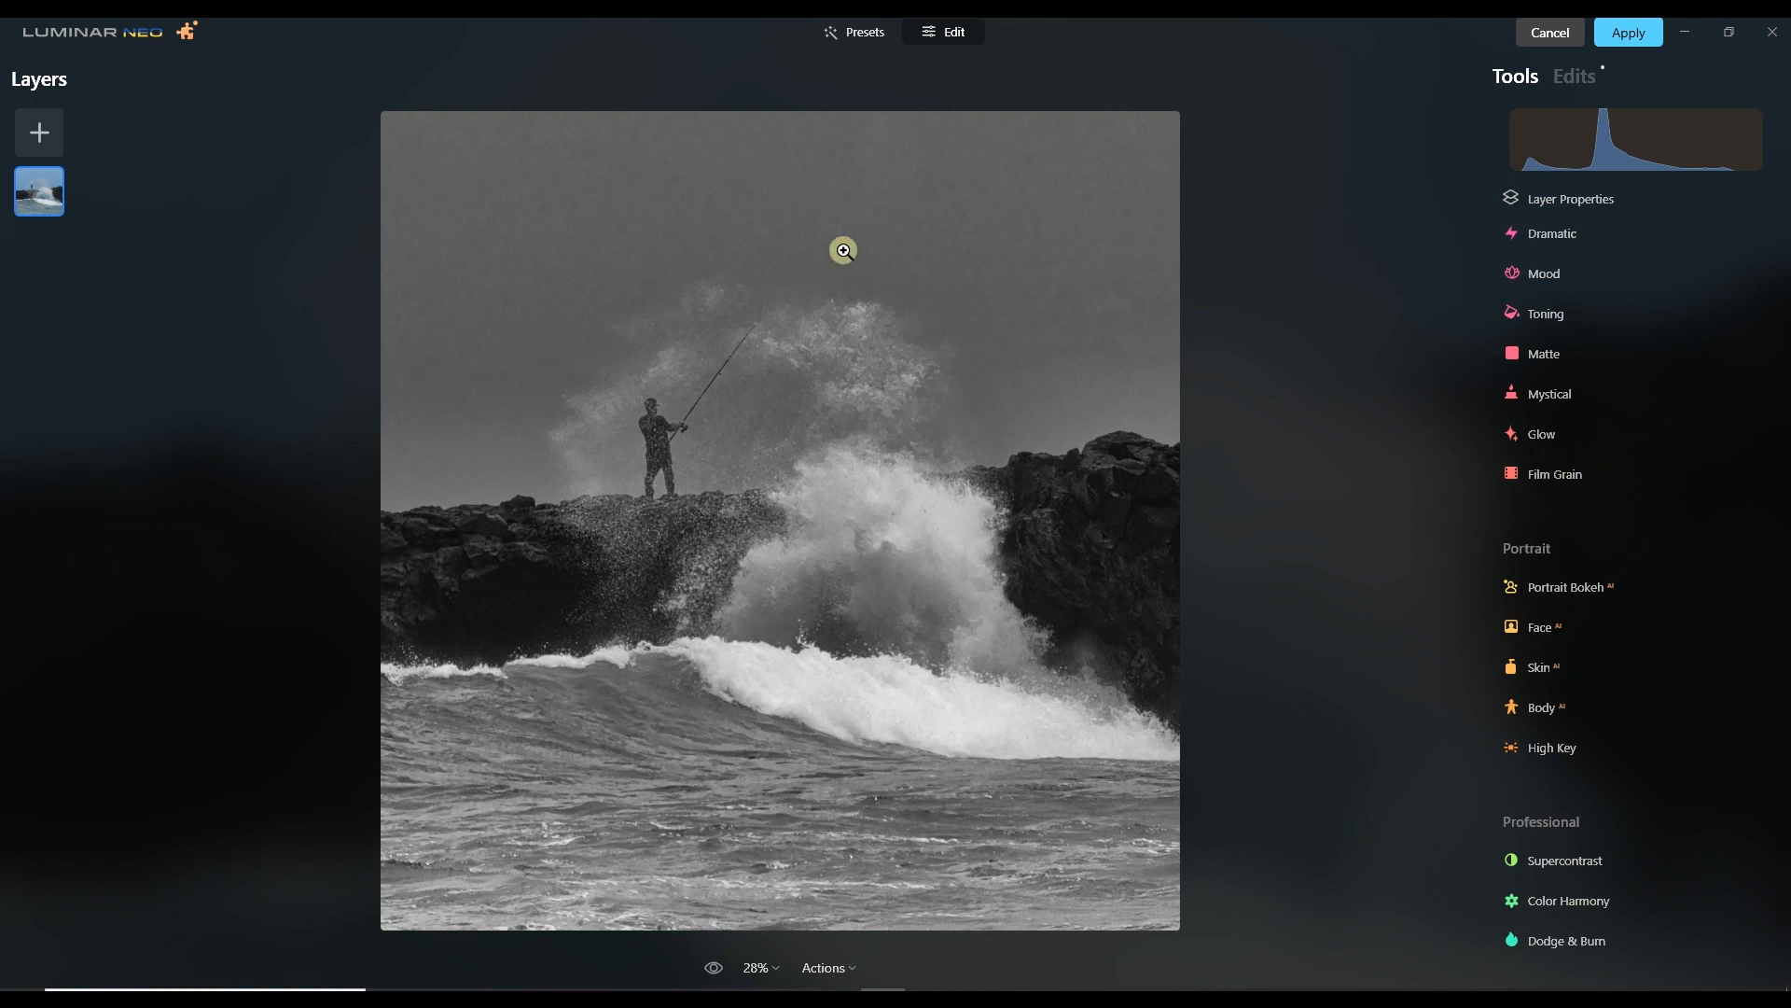
left_click(642, 165)
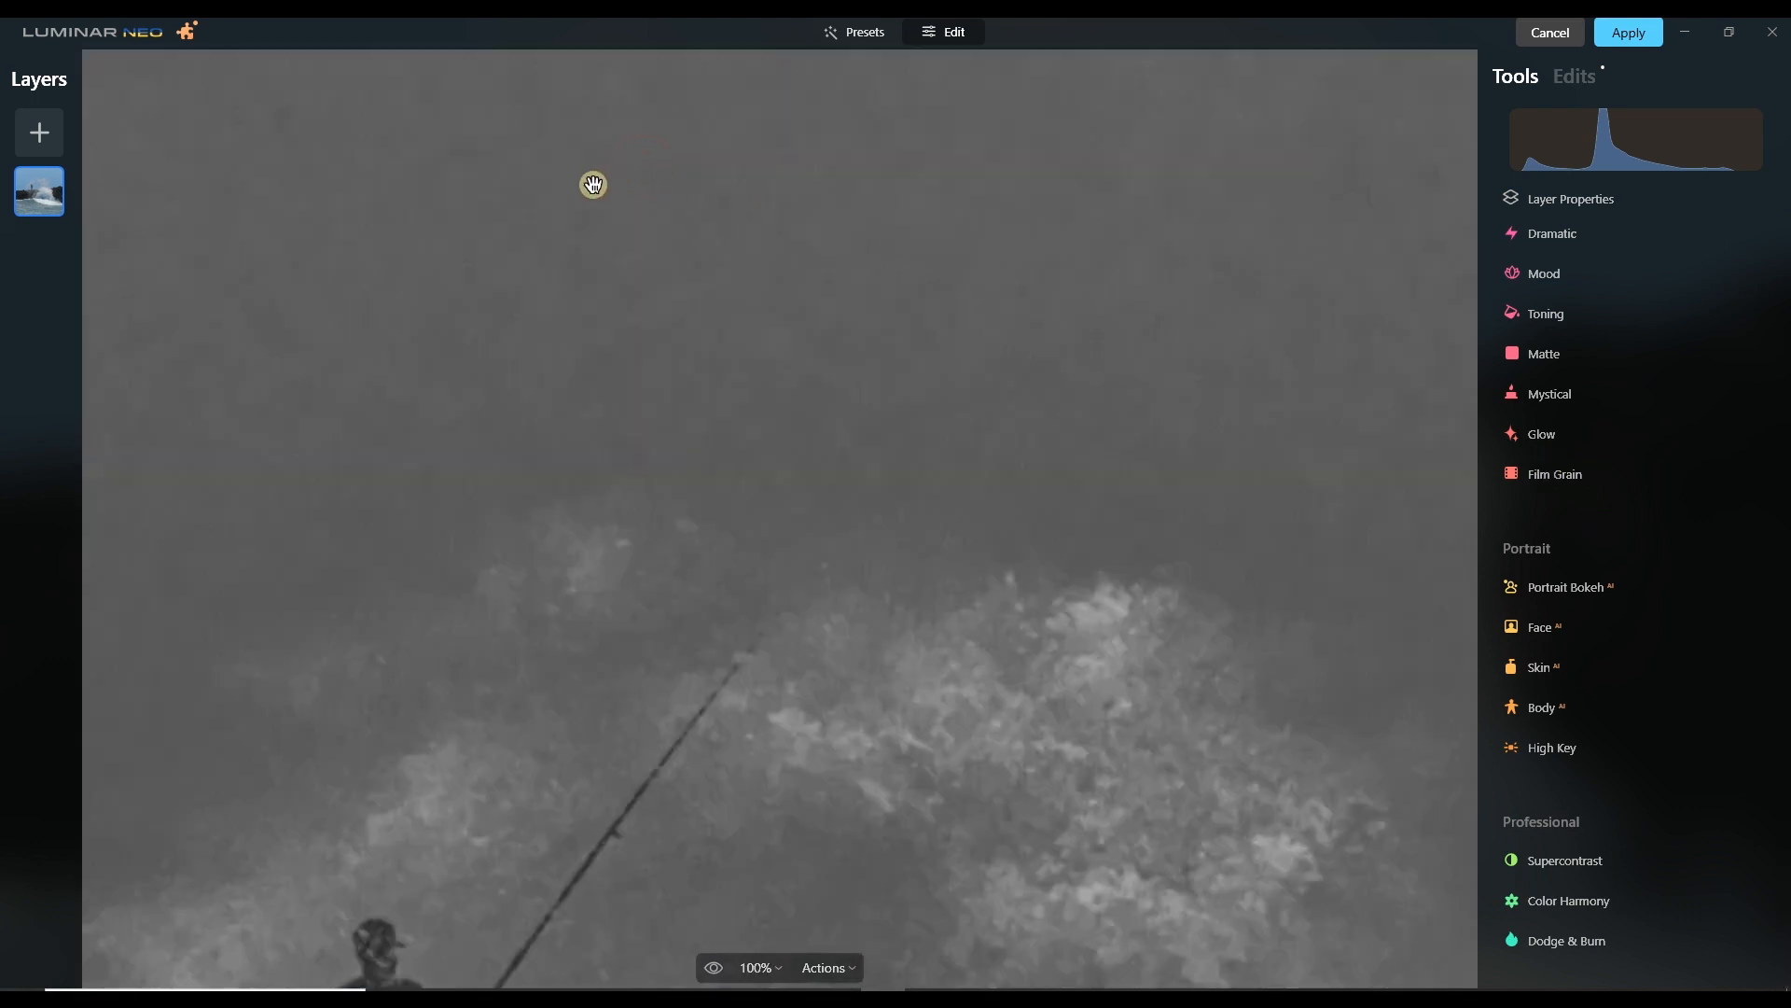
left_click_drag(592, 184, 589, 514)
left_click(630, 325)
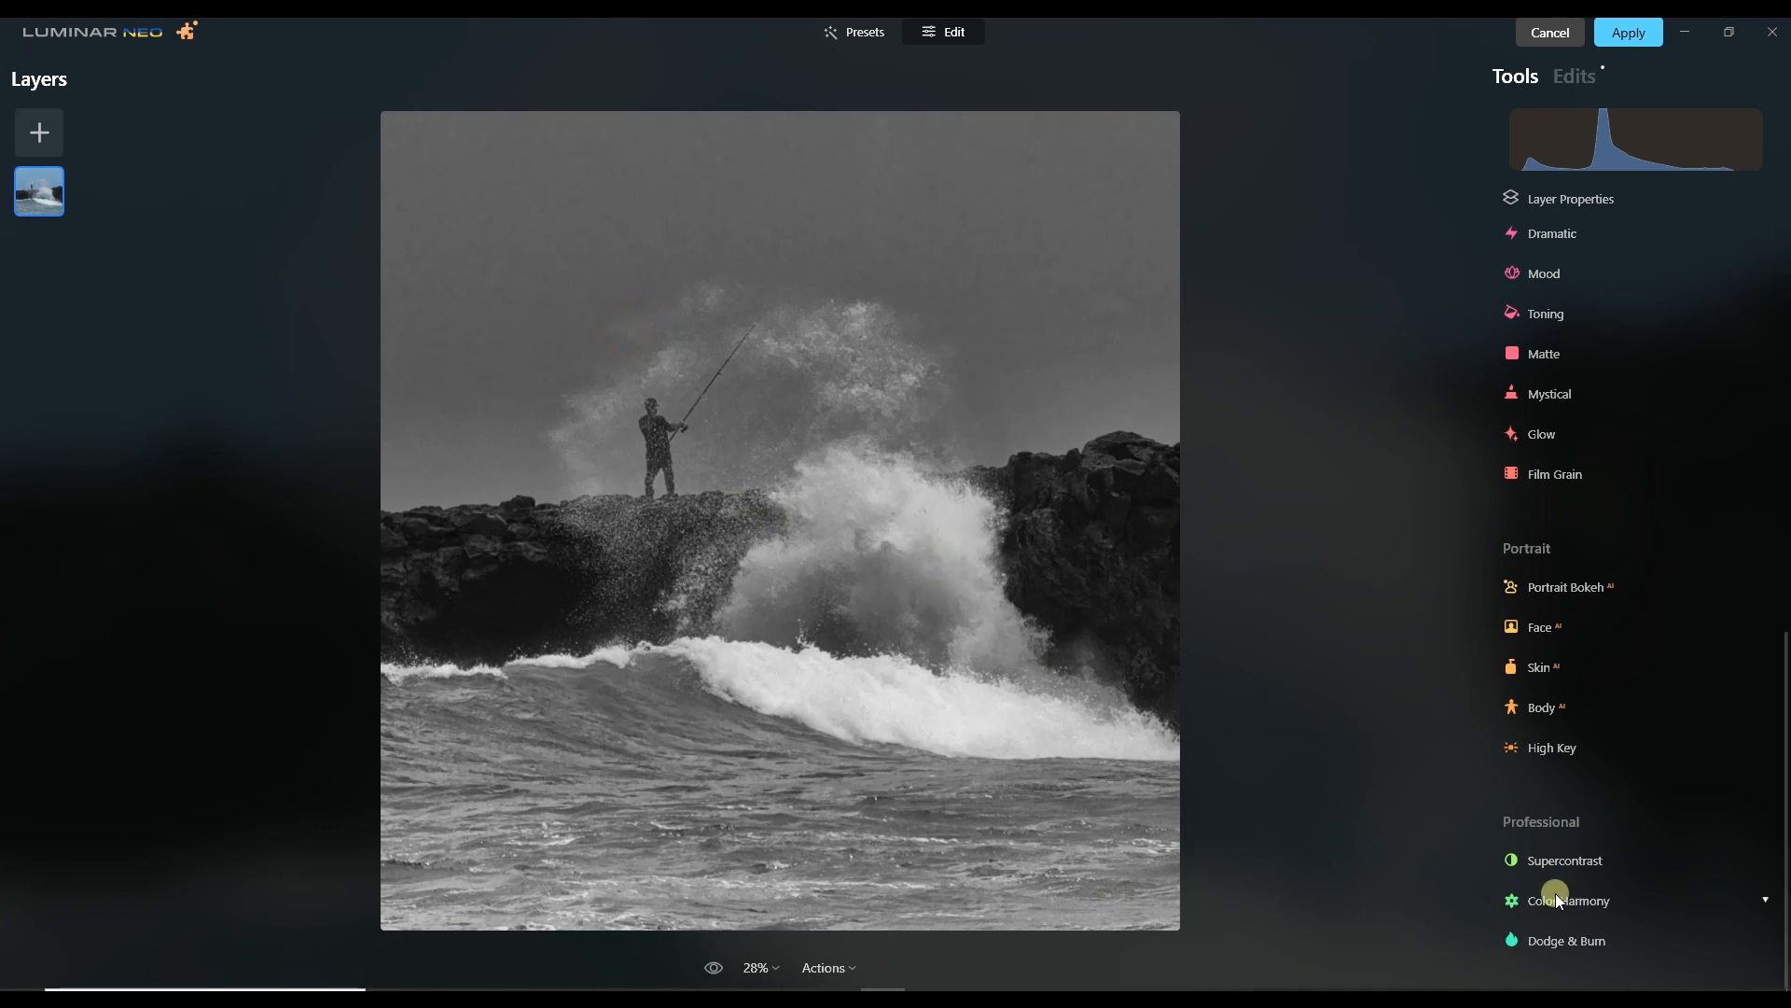
left_click(1593, 859)
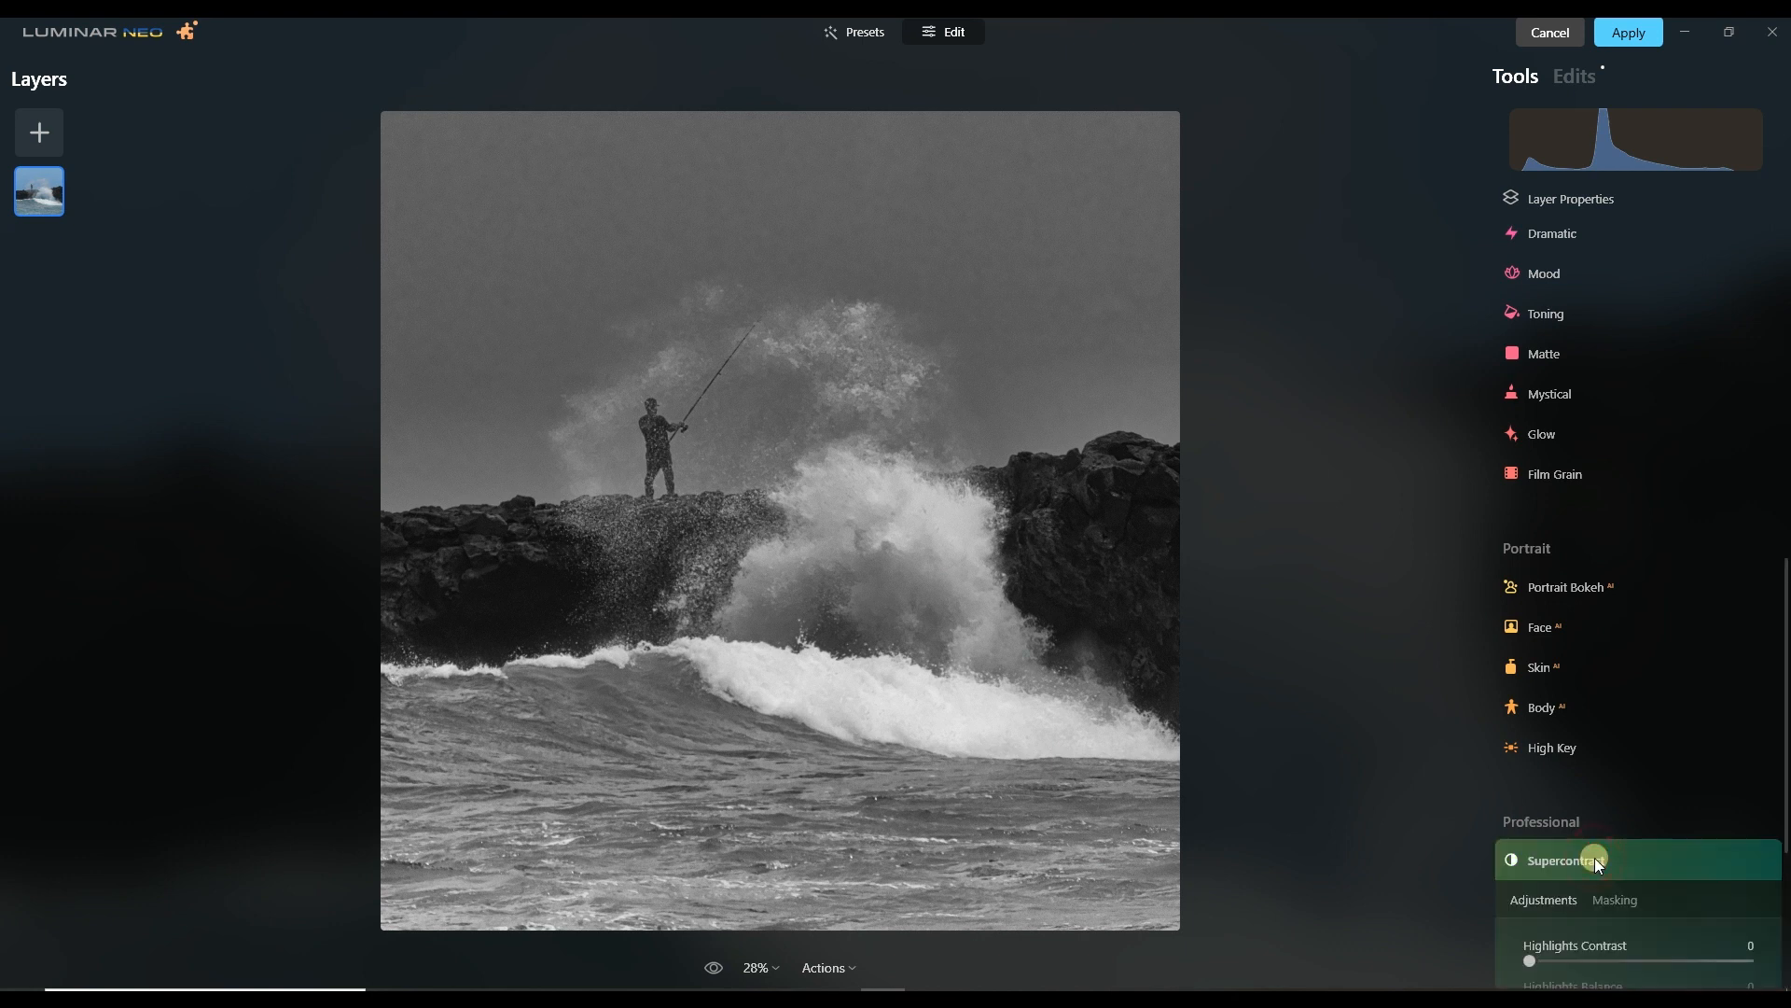
mouse_move(1536, 675)
left_mouse_down()
mouse_move(1659, 686)
mouse_move(1526, 698)
left_mouse_up()
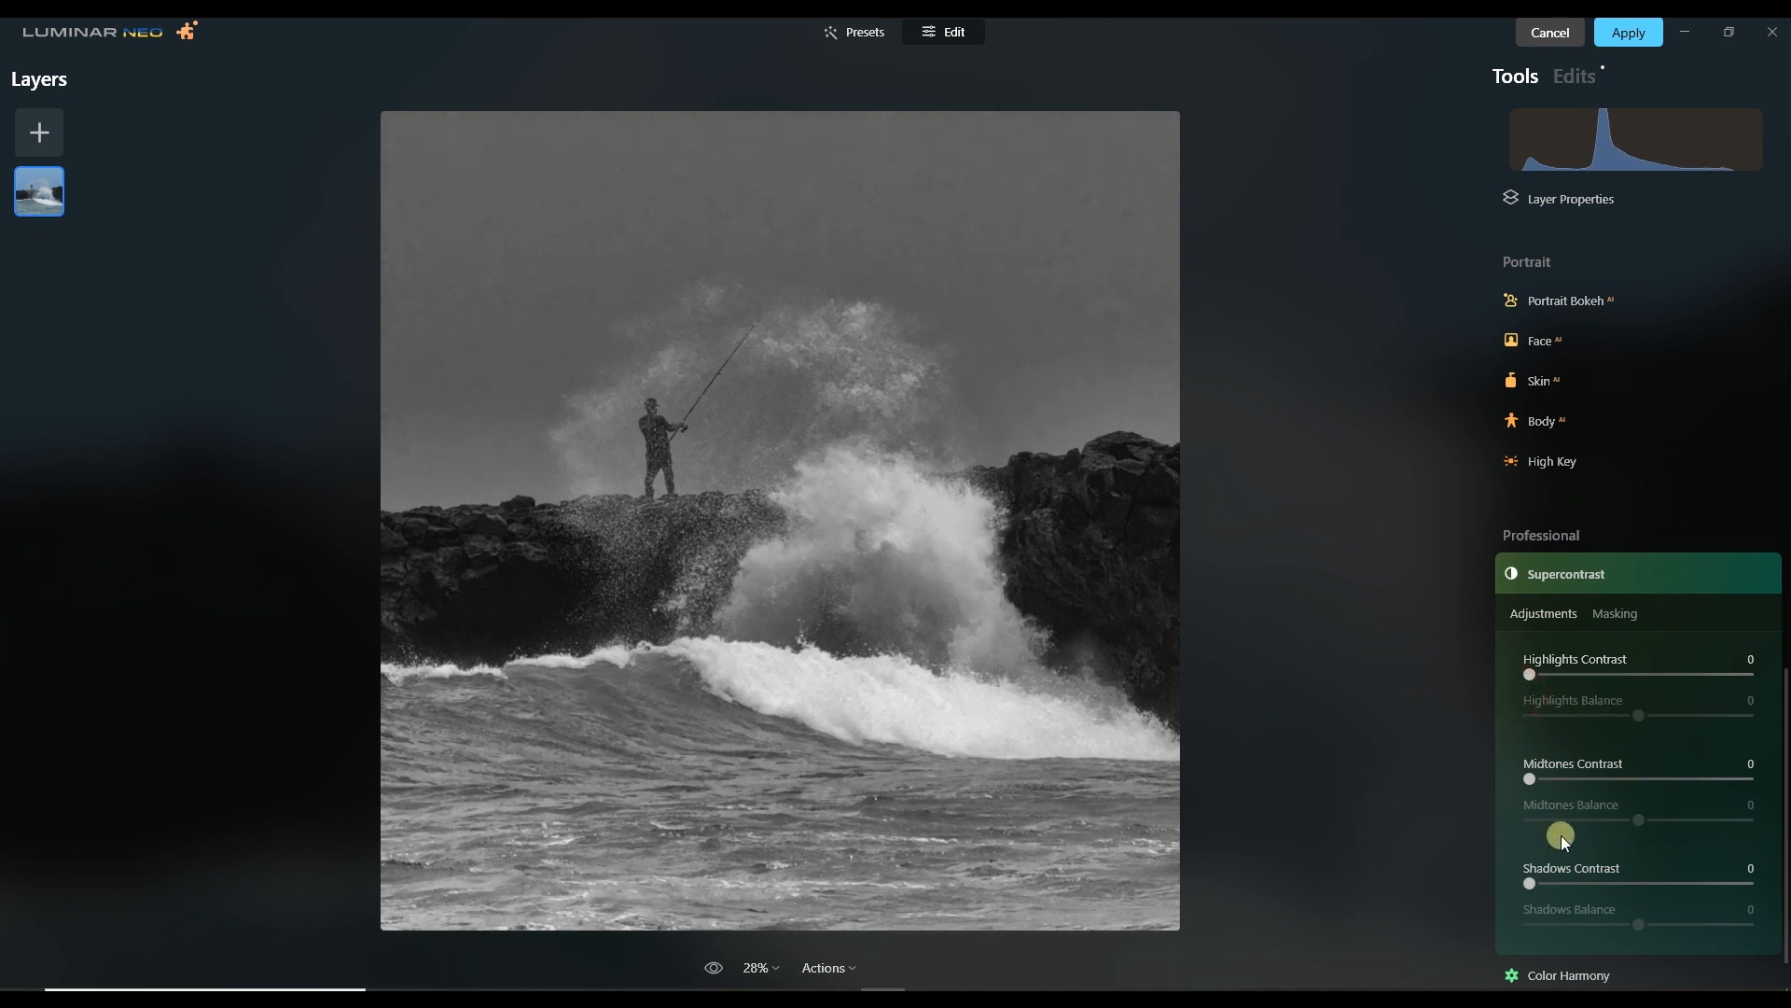
left_click_drag(1529, 884, 1656, 940)
left_click(1566, 560)
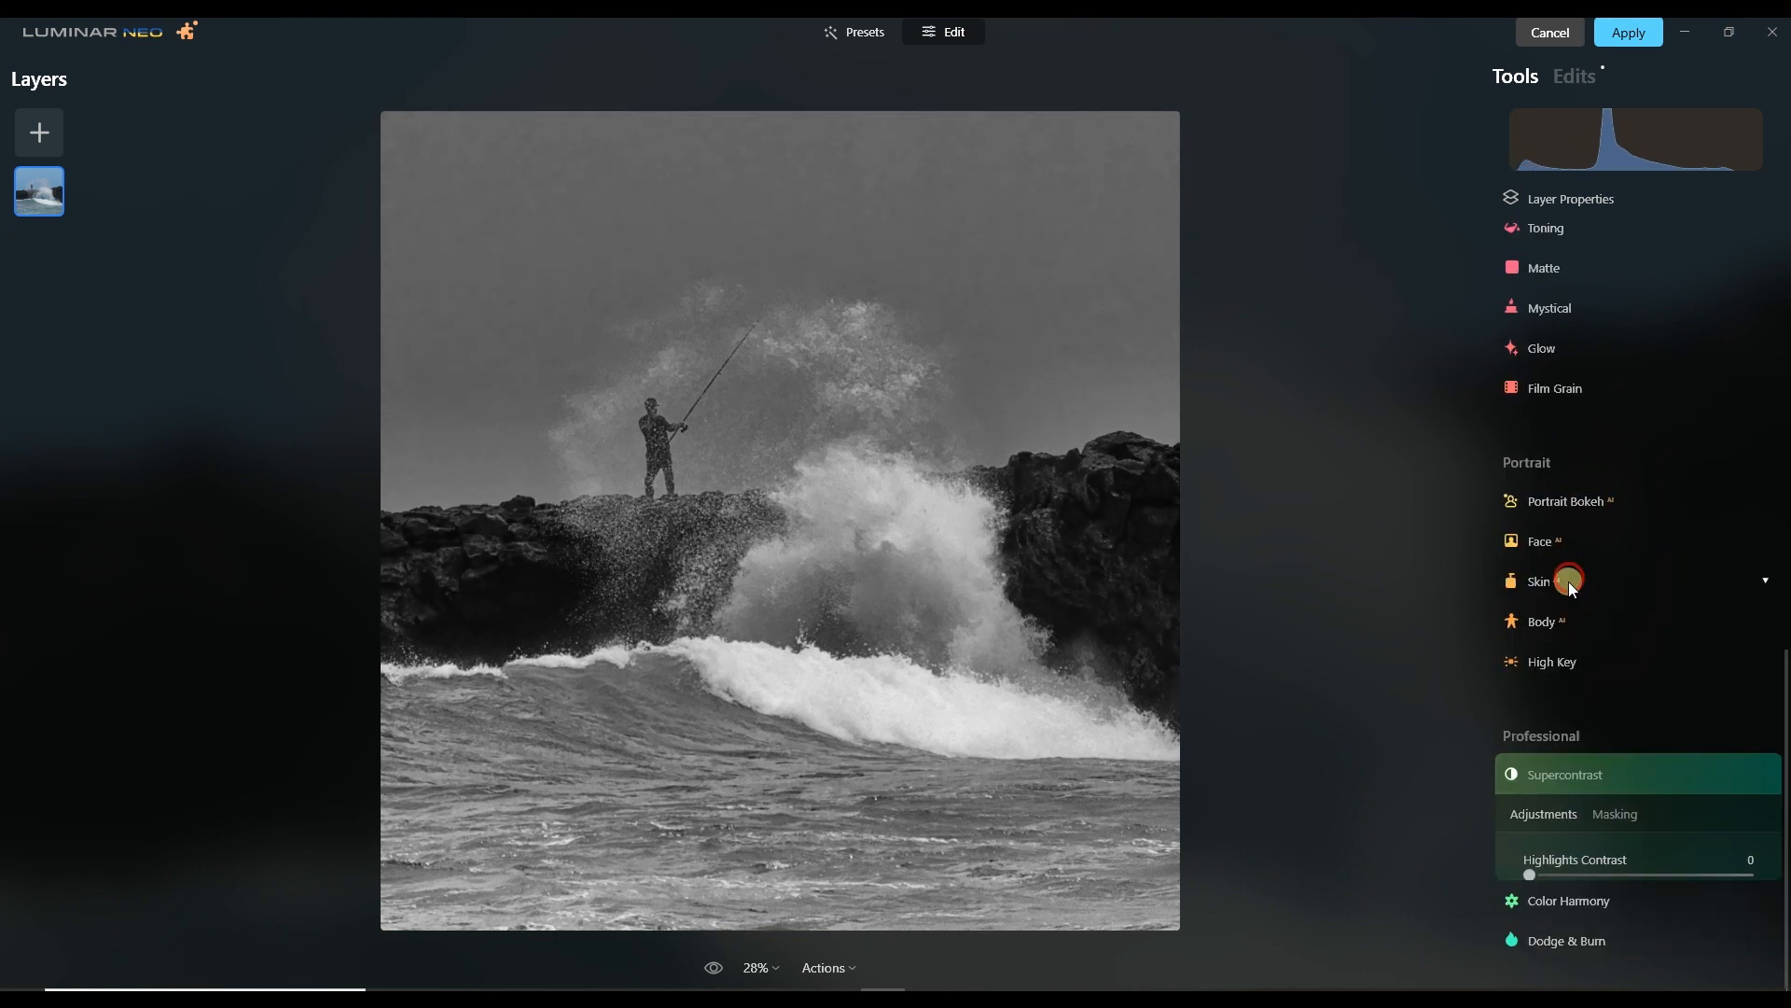
left_click(1610, 35)
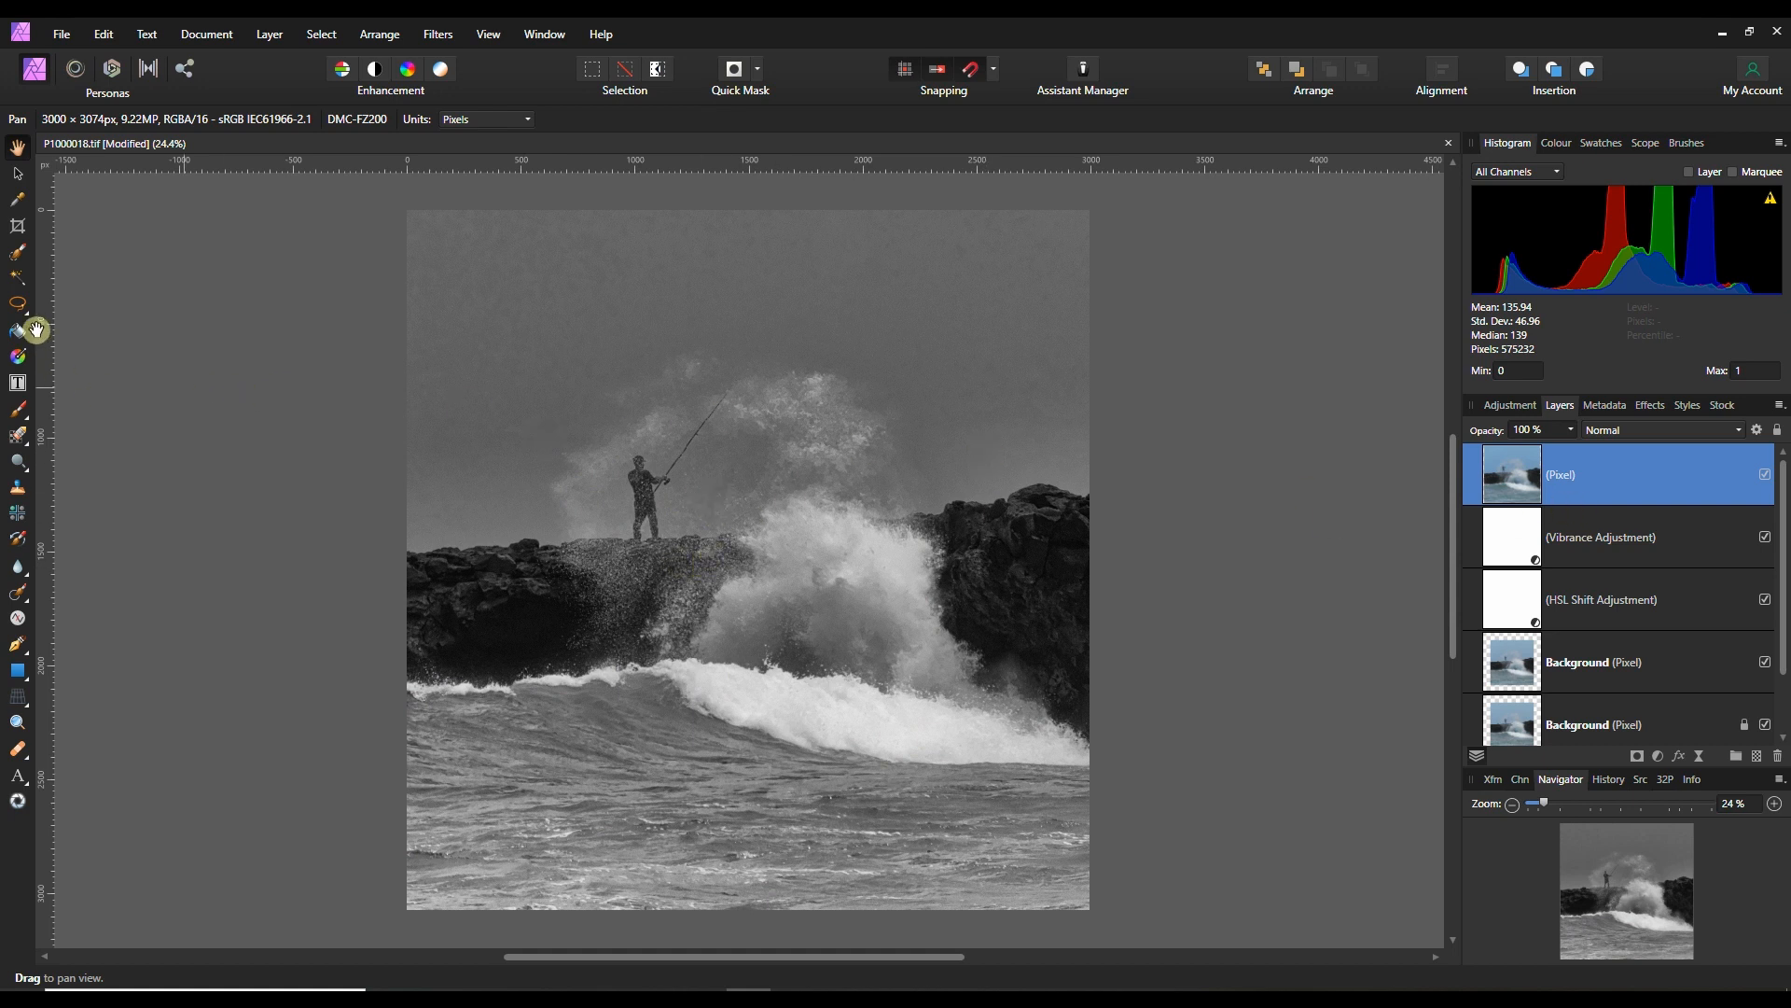
Crop the photo to 2697 x 2648 px, trimming the sky above and the strip of rock and sea behind the fisherman.
left_click(16, 229)
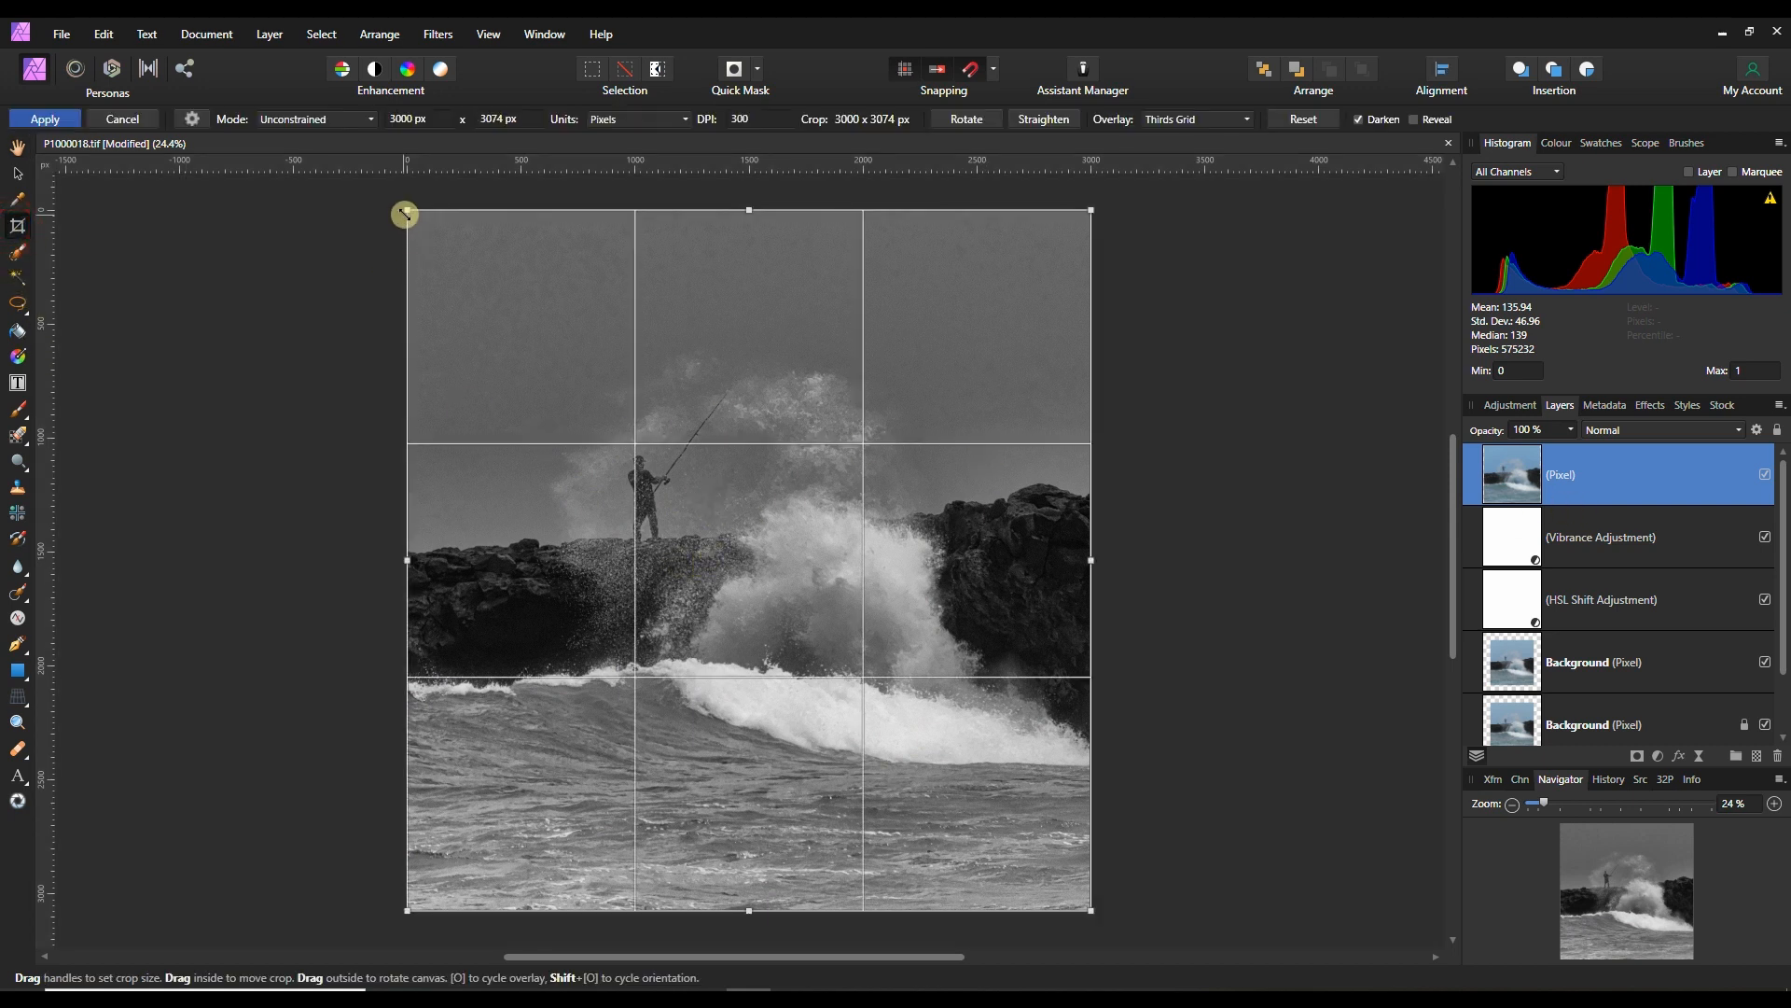
left_click_drag(410, 214, 476, 308)
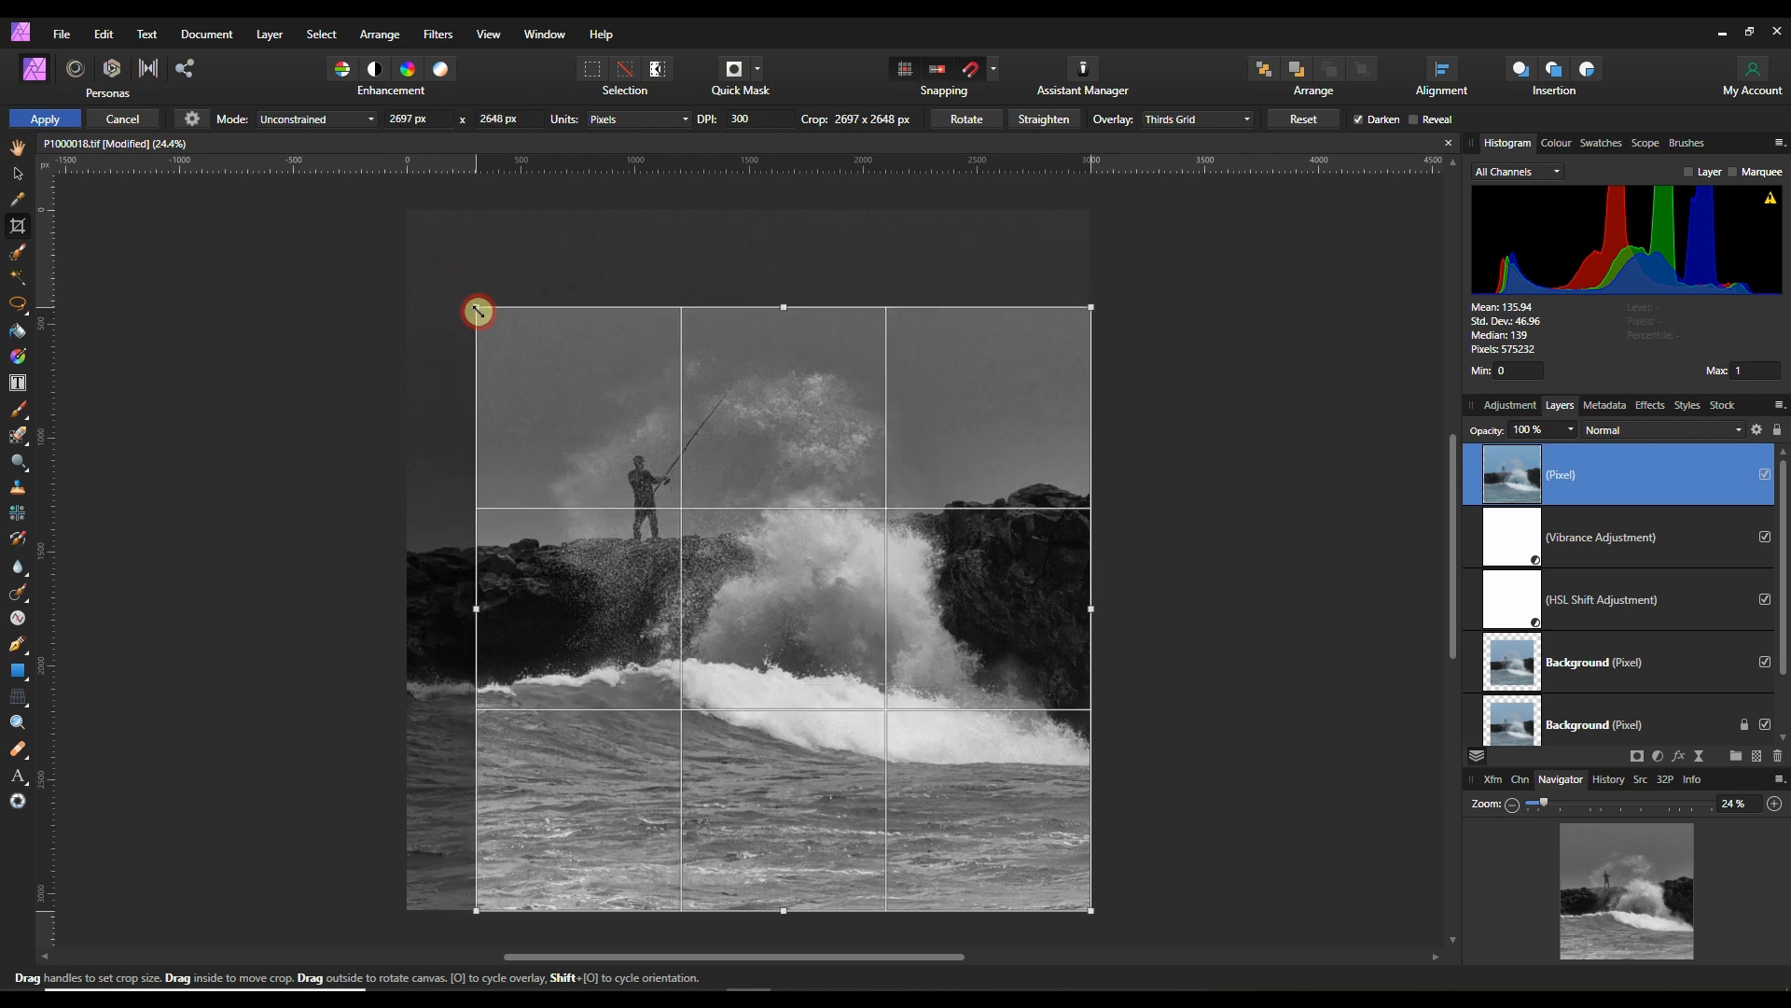
mouse_move(748, 584)
left_mouse_down()
mouse_move(710, 559)
mouse_move(740, 563)
mouse_move(712, 558)
mouse_move(728, 591)
mouse_move(747, 588)
left_mouse_up()
left_click(52, 122)
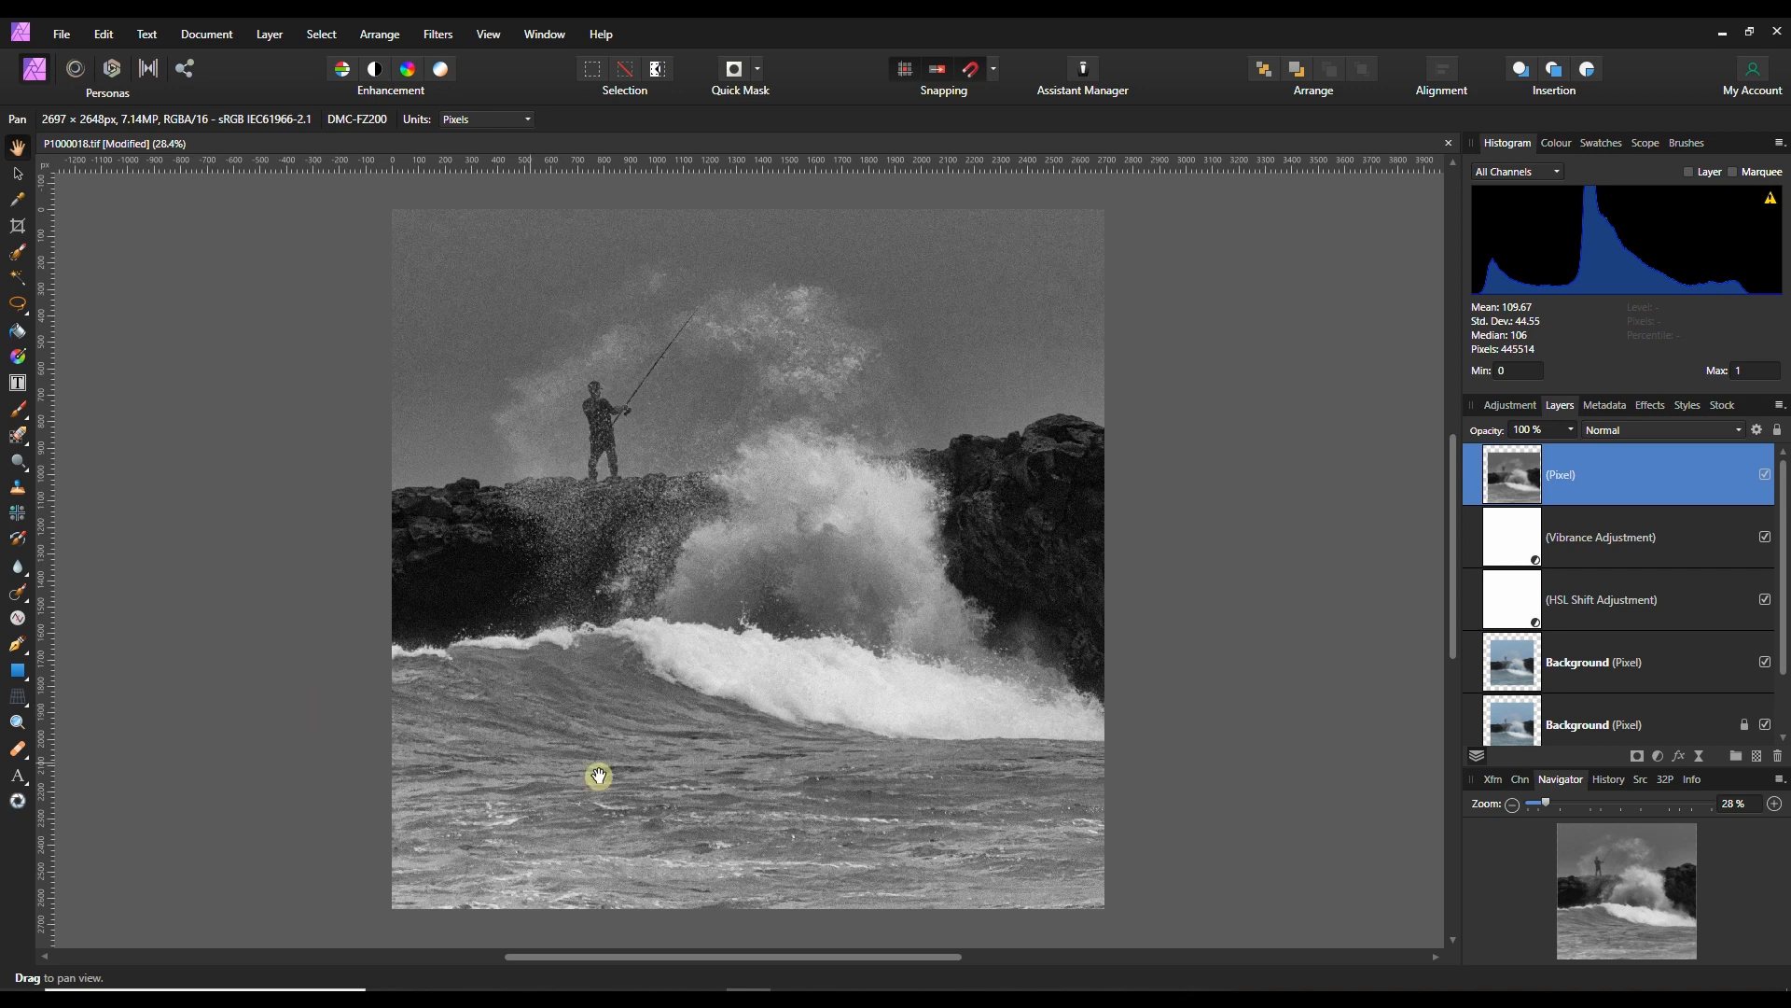
Tone the photo warm with a Curves adjustment, lowering the Blue channel at a point with X 0.724 and Y 0.685.
left_click(1654, 756)
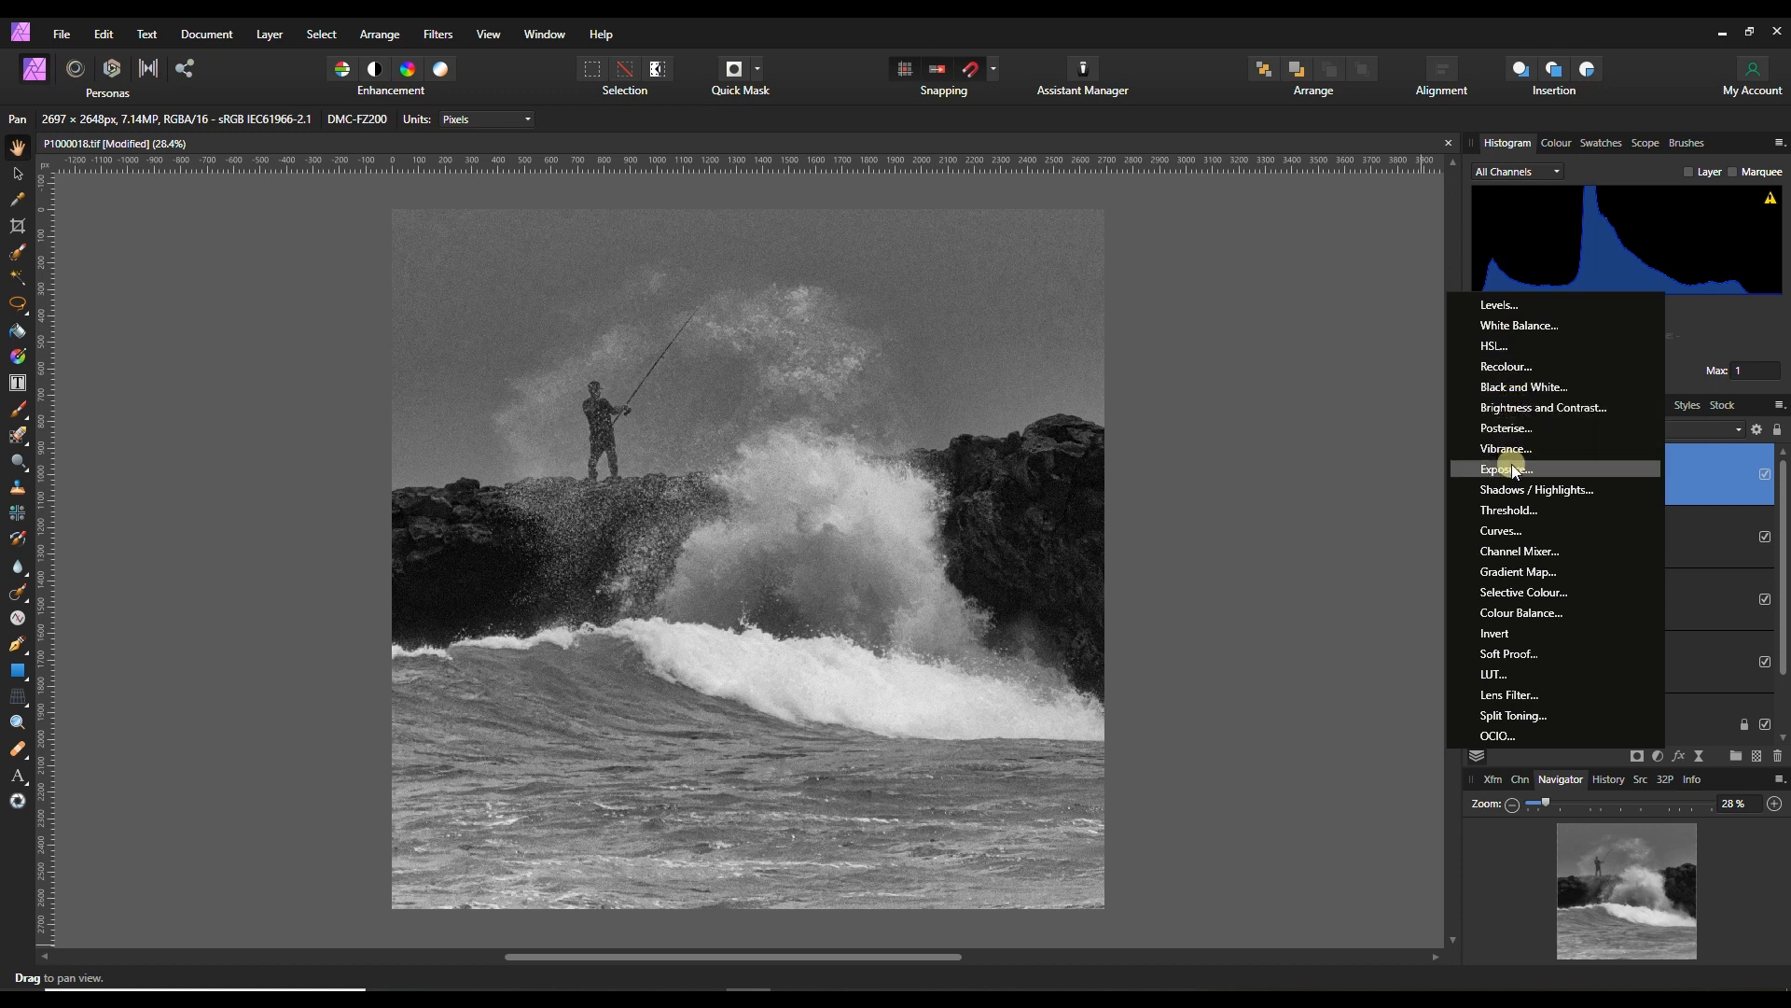
left_click(1504, 528)
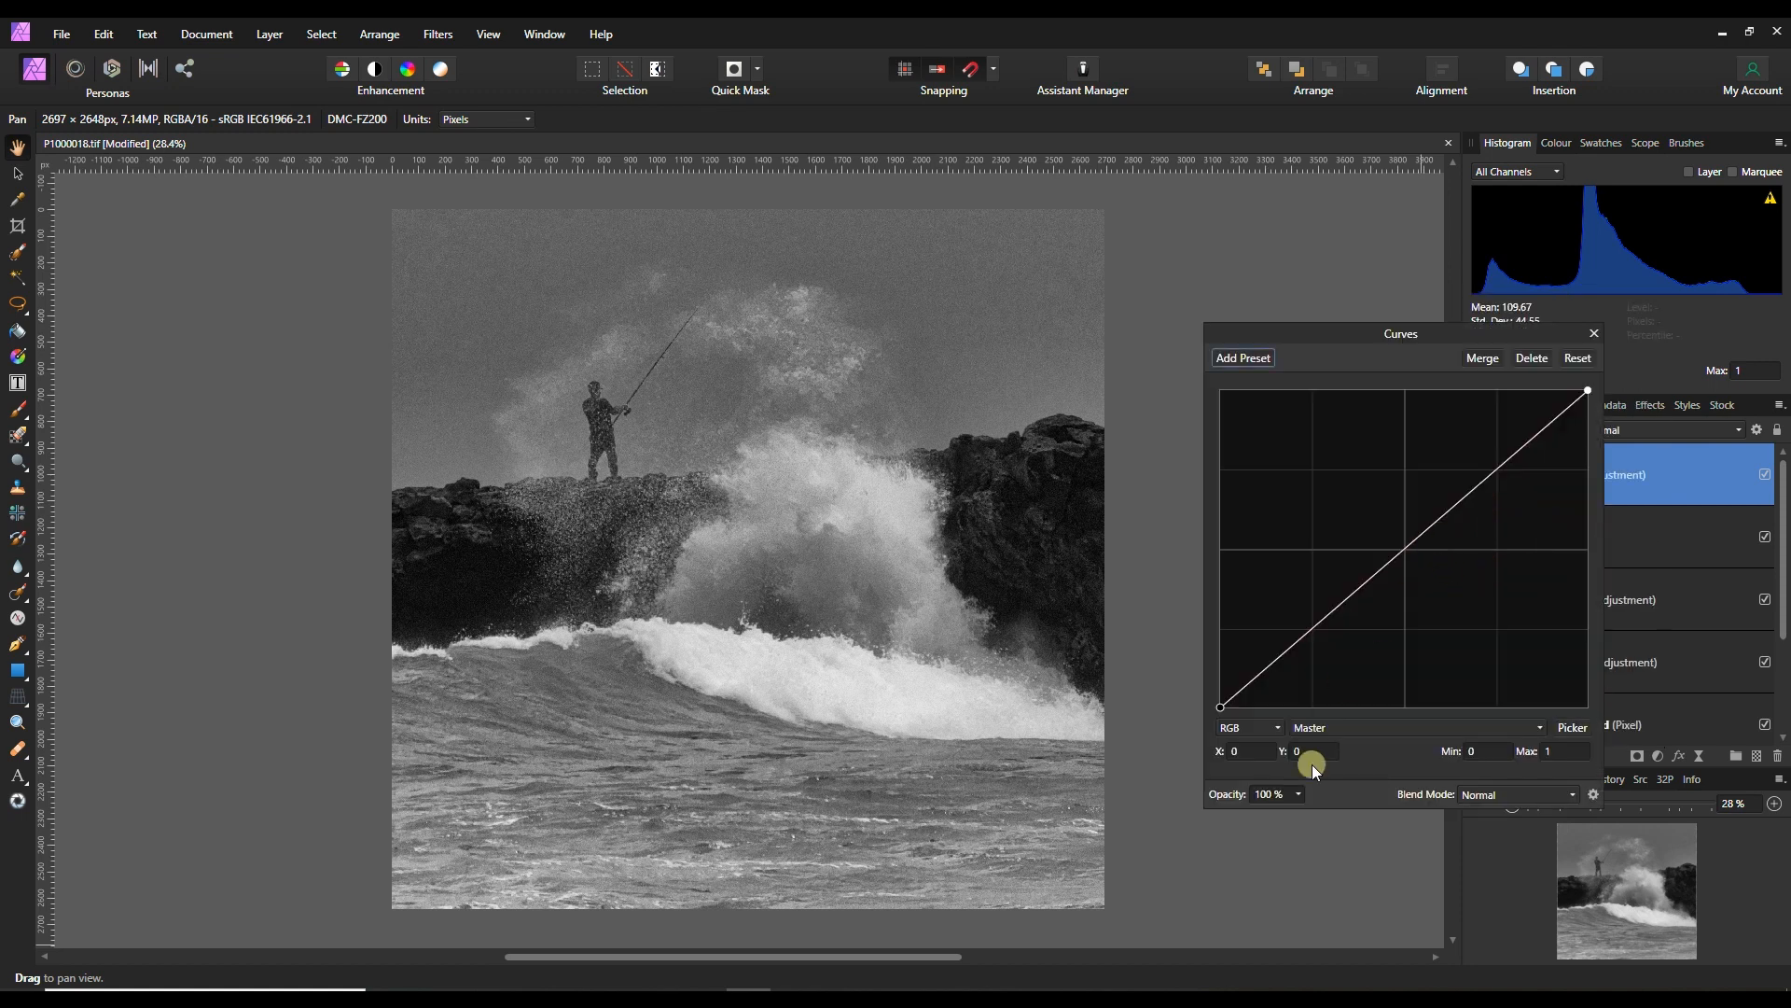
left_click(1336, 726)
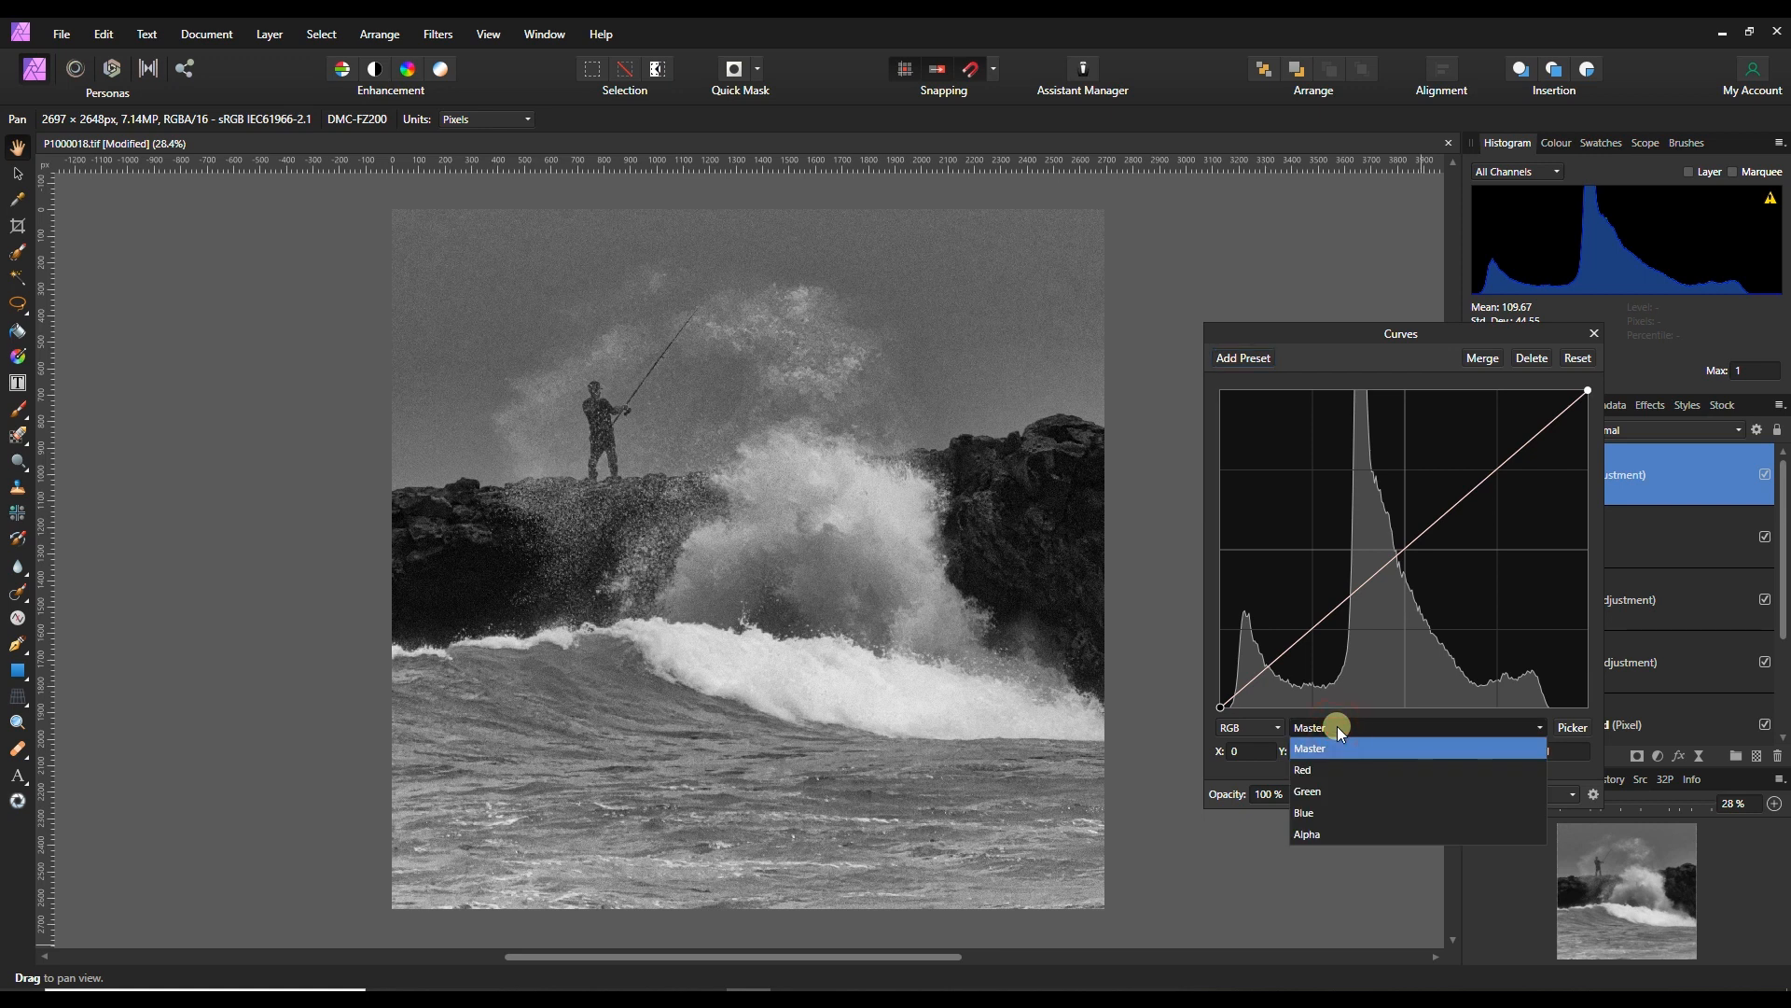
left_click(1330, 810)
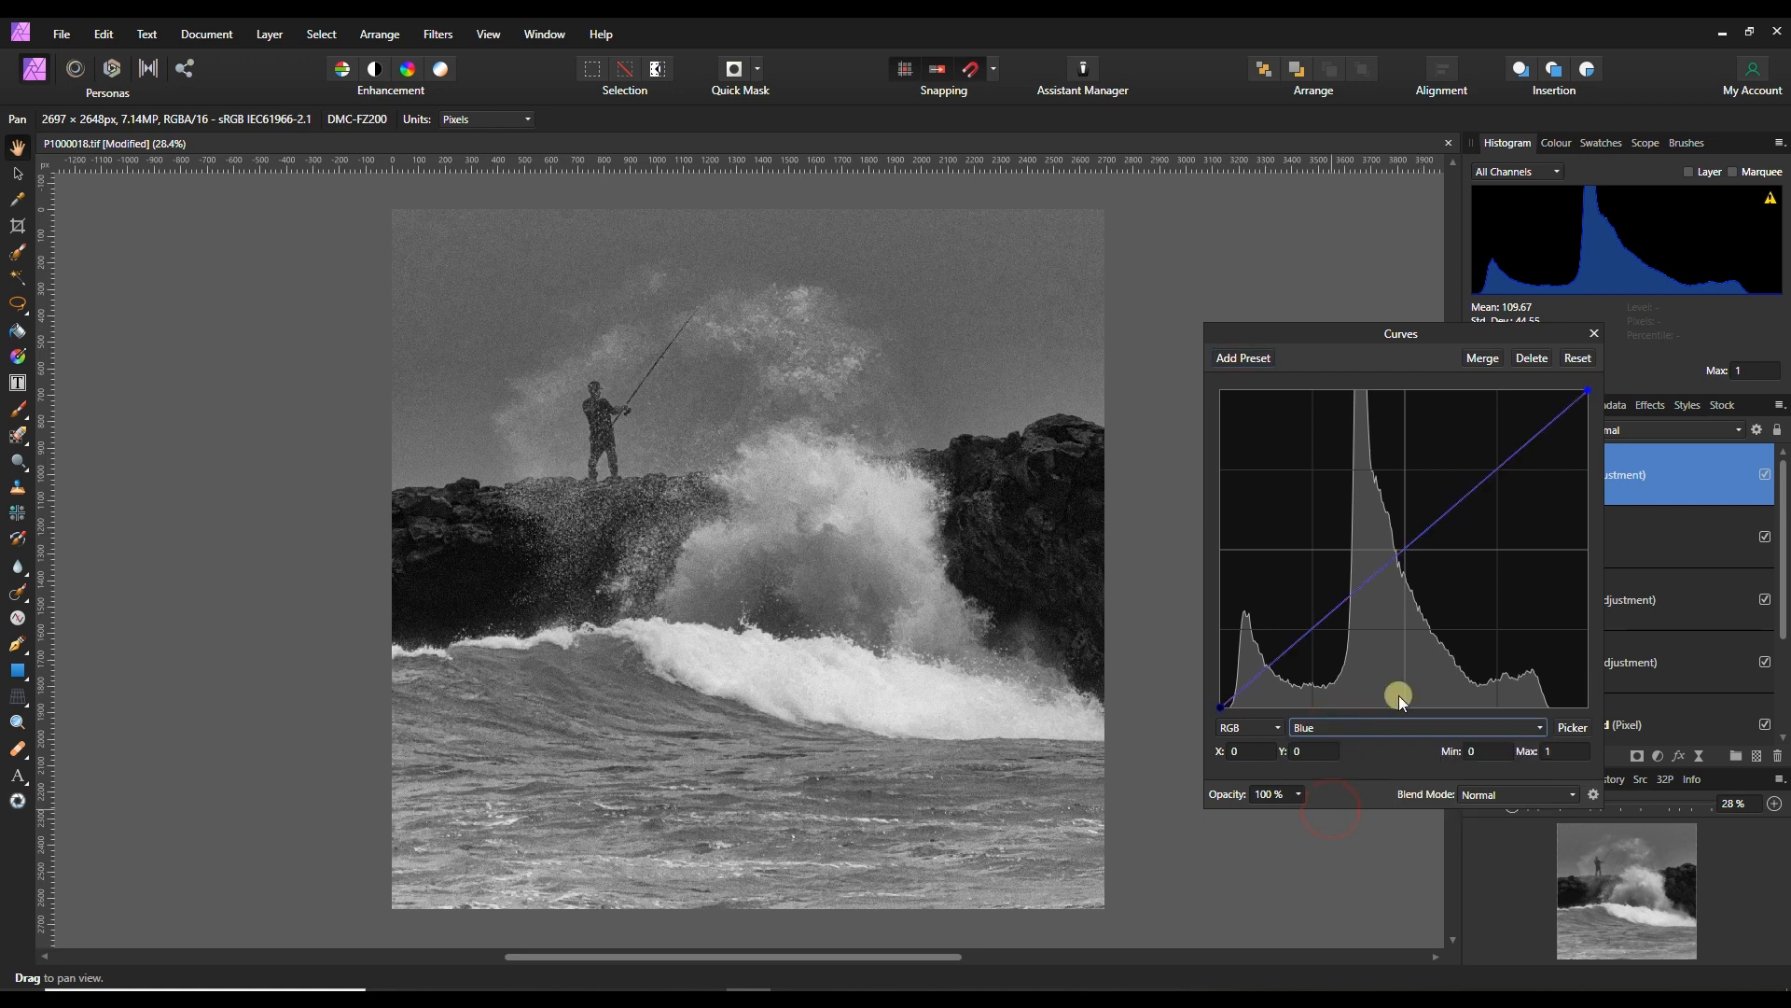
left_click_drag(1488, 472, 1486, 489)
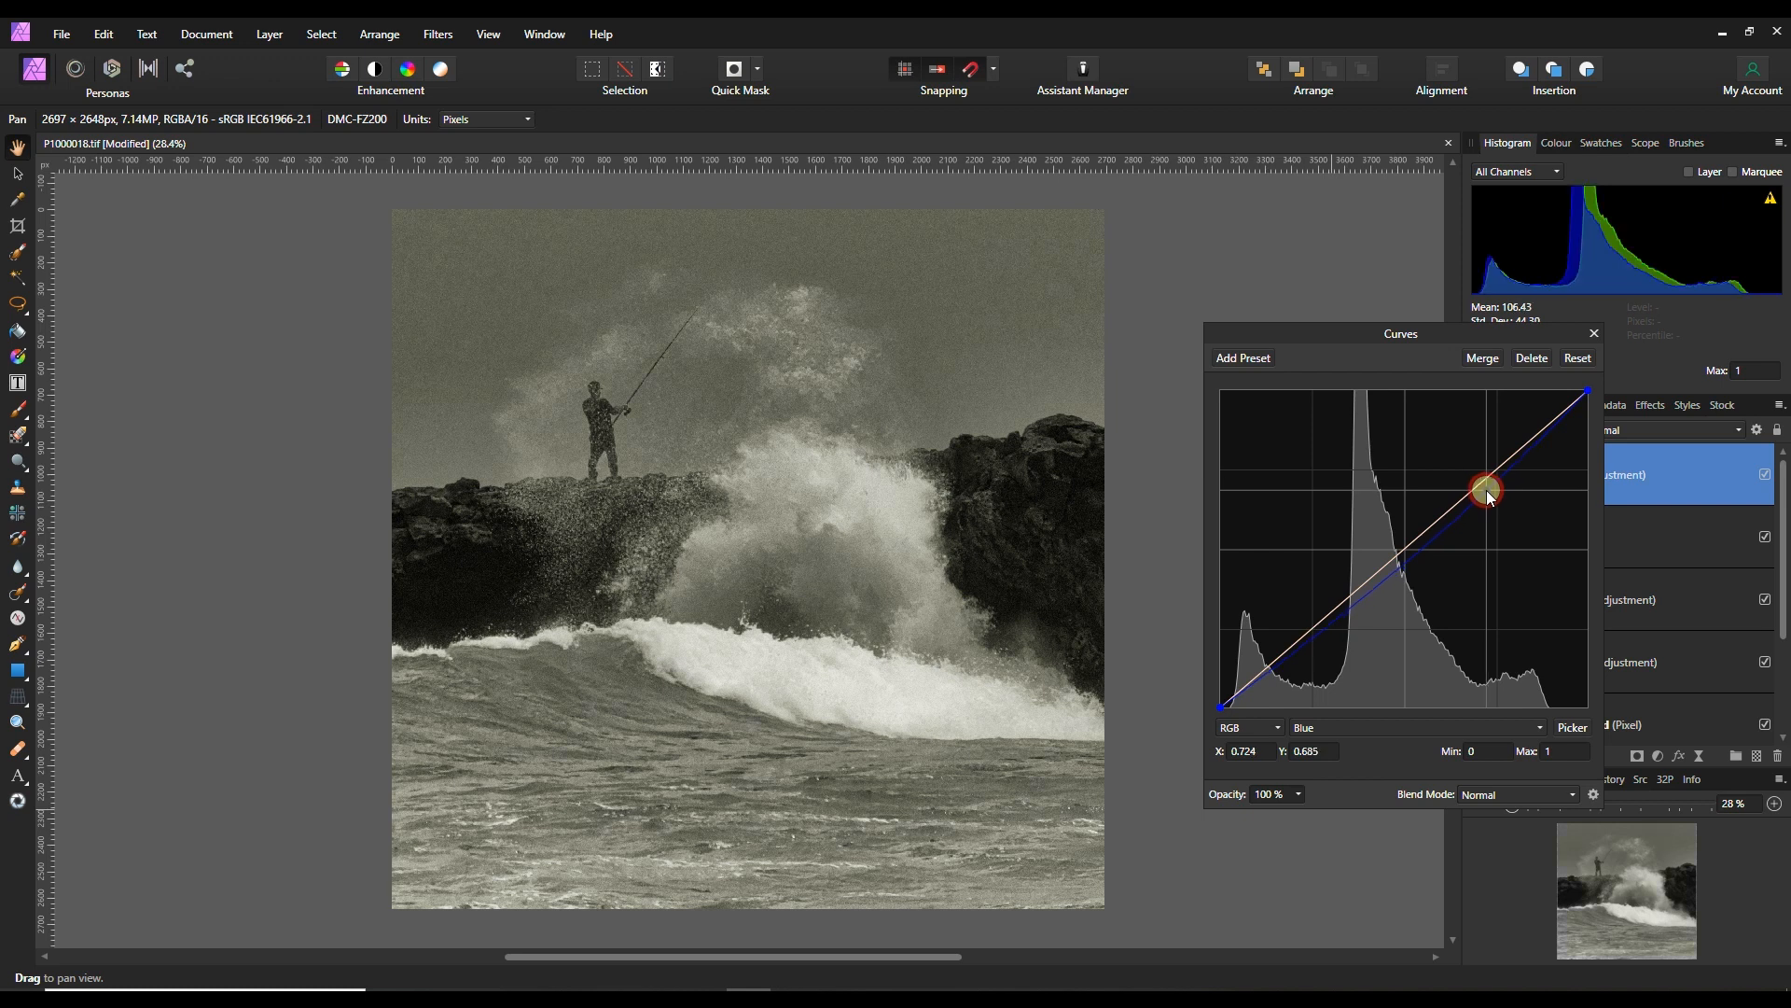
left_click(1595, 332)
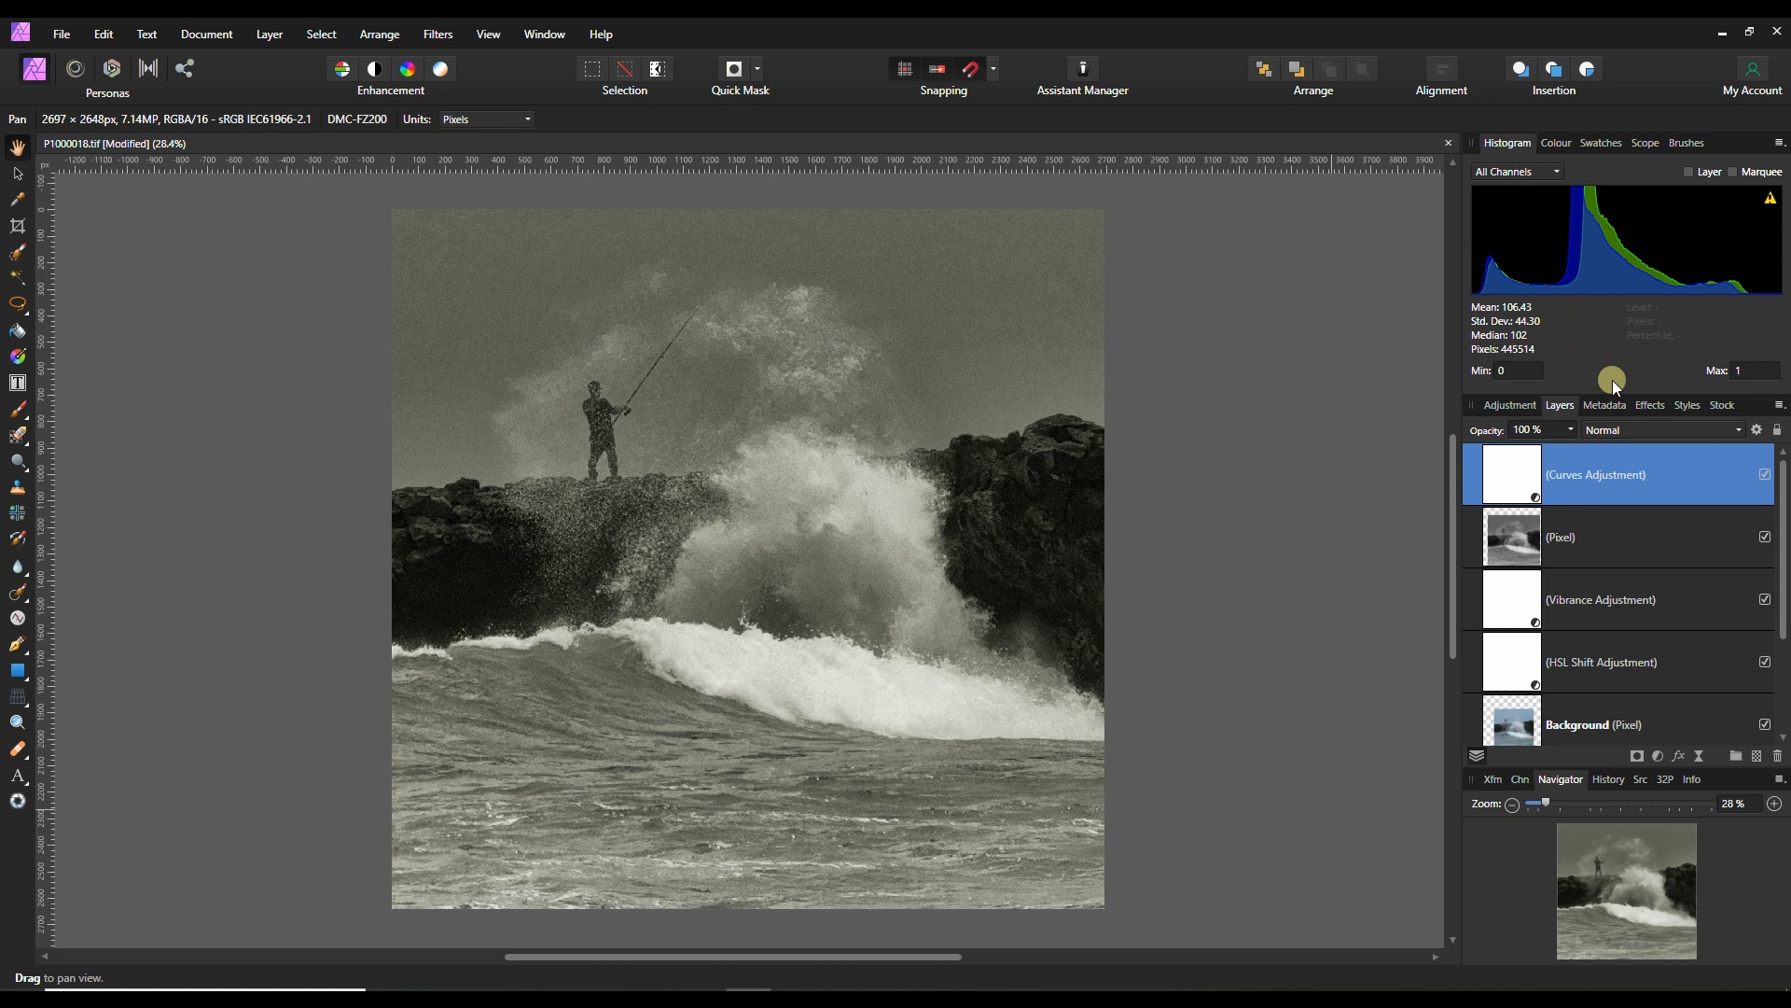